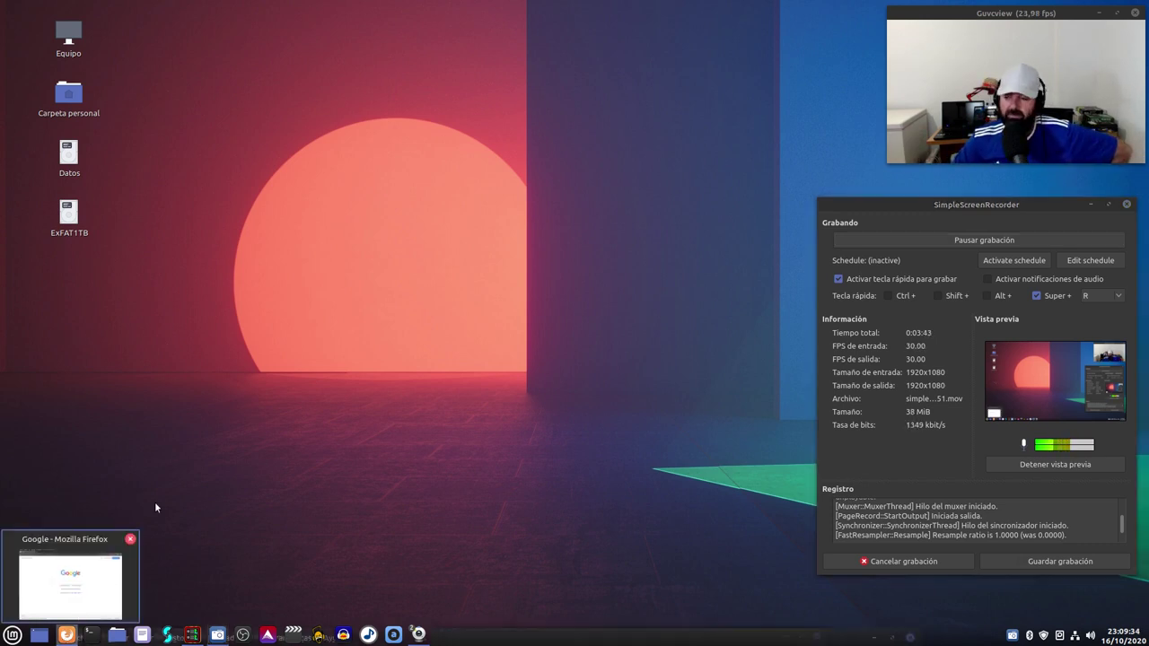
Bring the Firefox window with the Google homepage to the front and minimise the SimpleScreenRecorder window
click(65, 635)
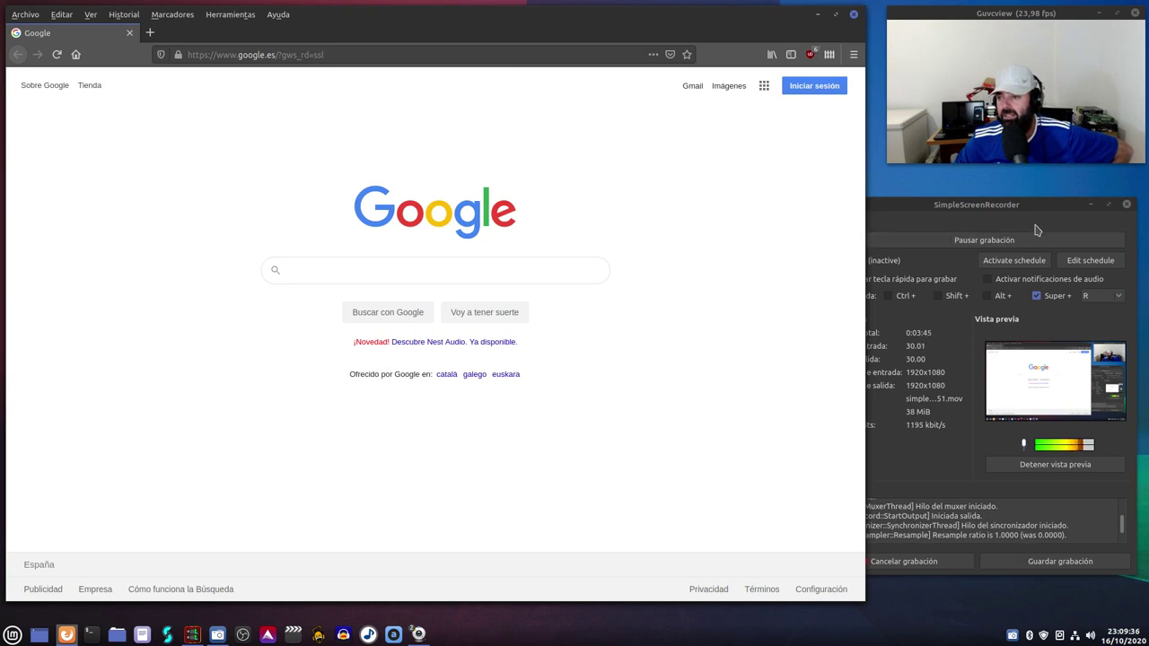
click(1089, 205)
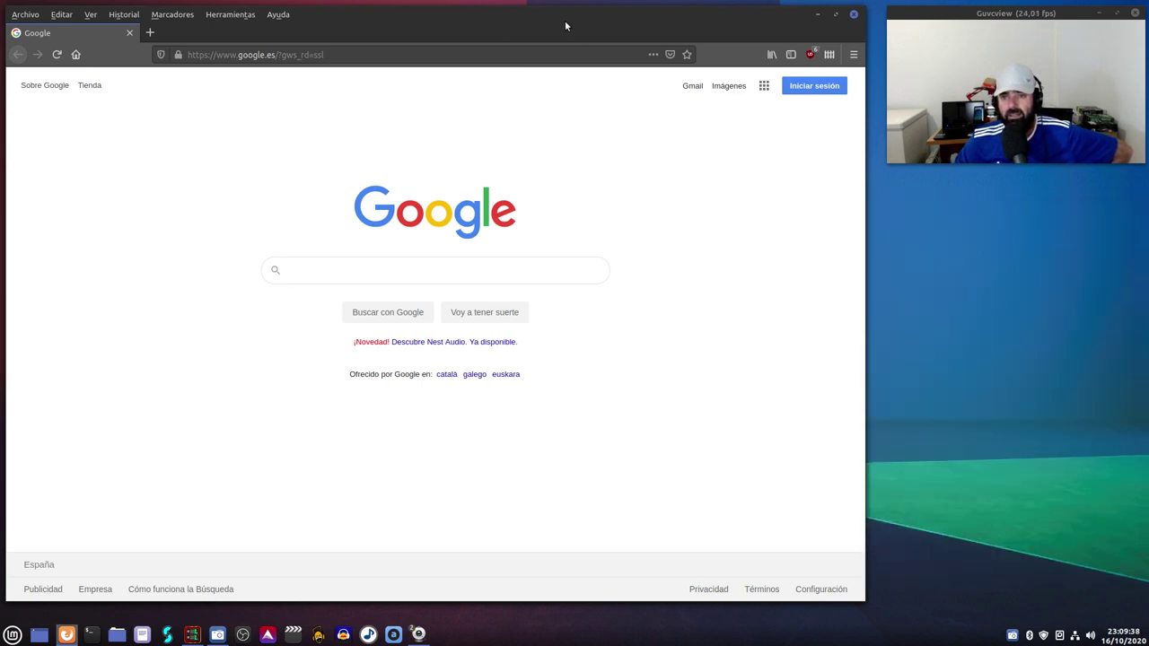
mouse_move(565, 20)
mouse_down()
mouse_move(571, 59)
mouse_move(540, 17)
mouse_move(562, 28)
mouse_up()
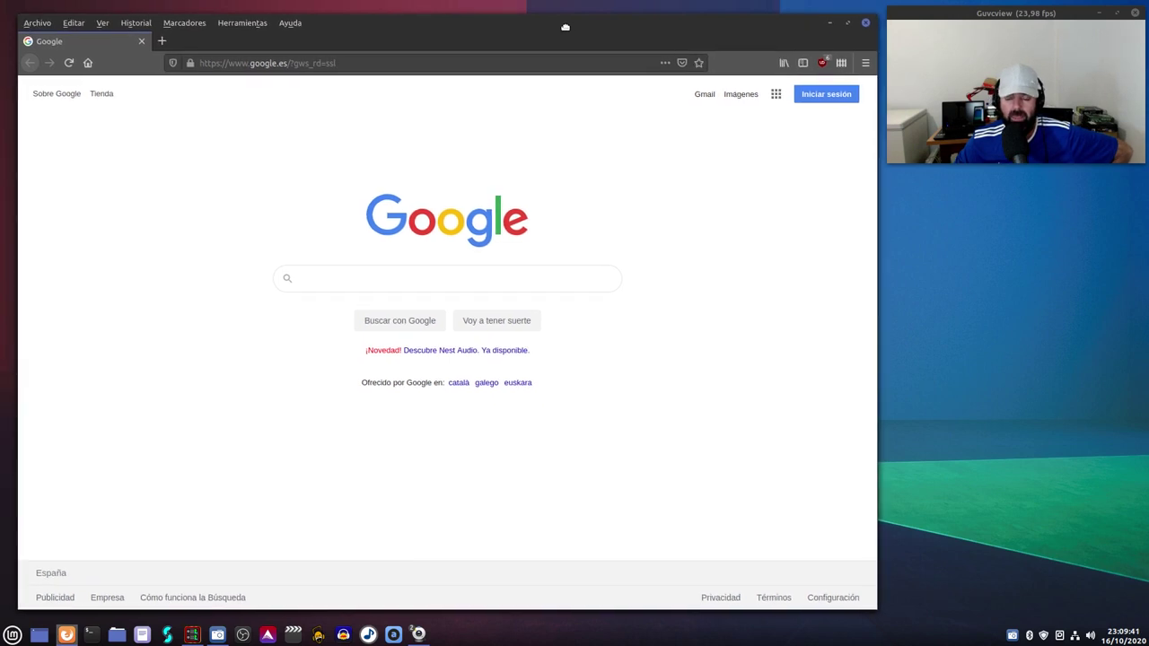
Search Google for "descargar windows 10" and accept Google's cookie notice
click(394, 273)
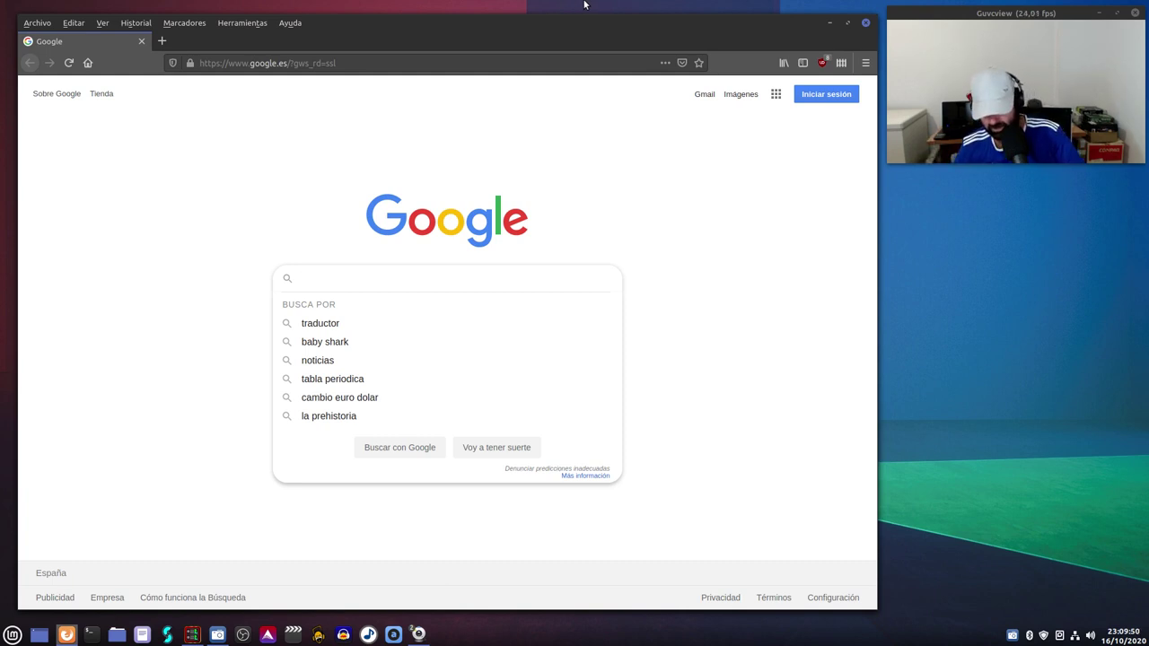
text(descARGA)
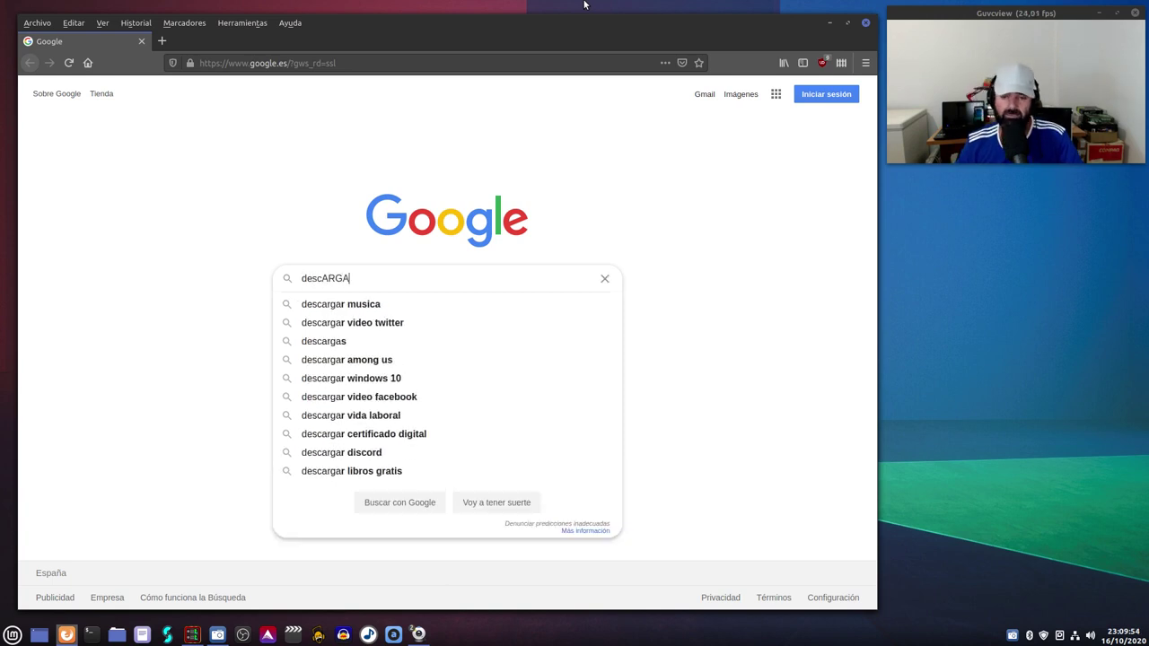
key(BackSpace)
key(BackSpace)
key(BackSpace)
key(BackSpace)
key(BackSpace)
key(BackSpace)
key(BackSpace)
key(BackSpace)
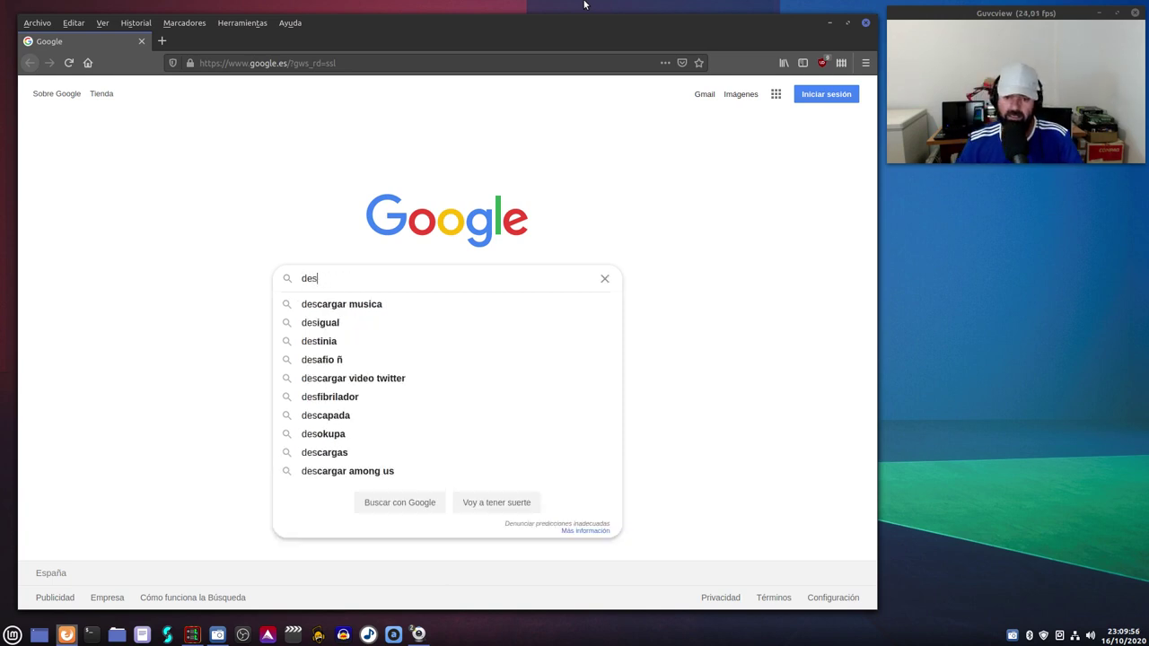
text(descargar)
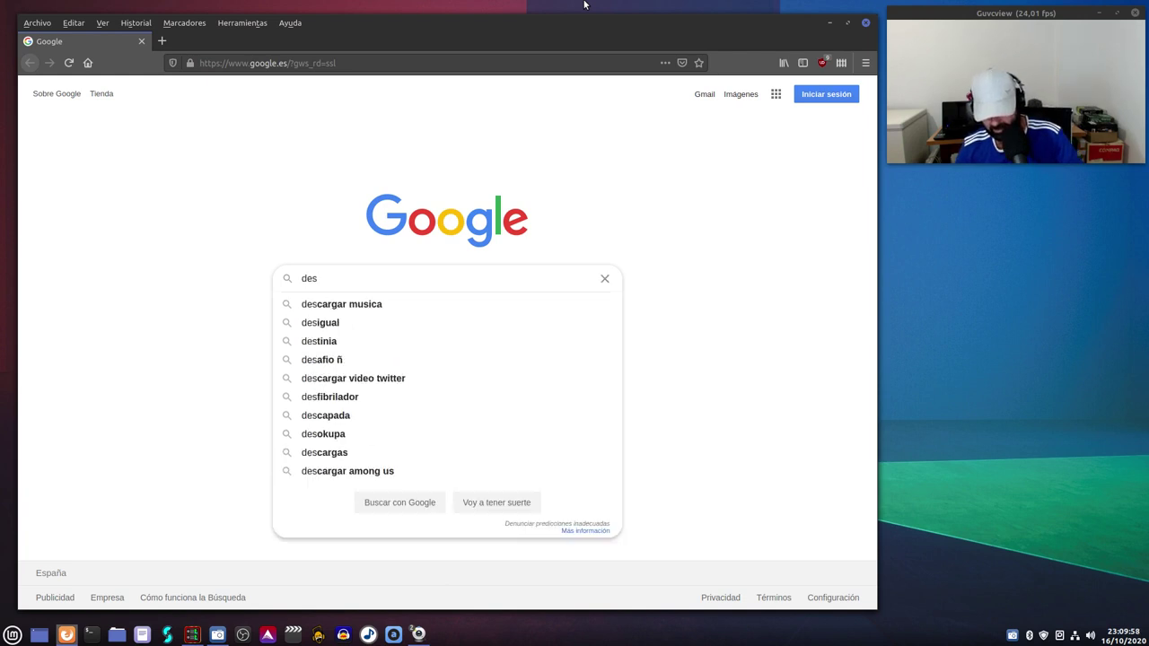
text( win)
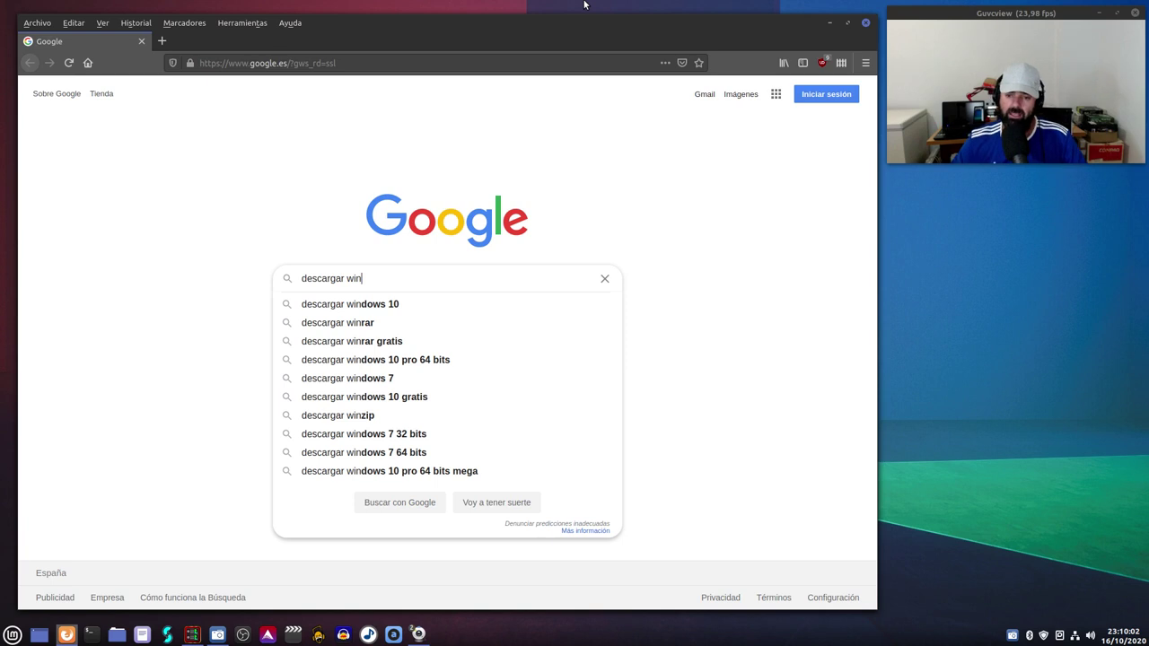
click(384, 305)
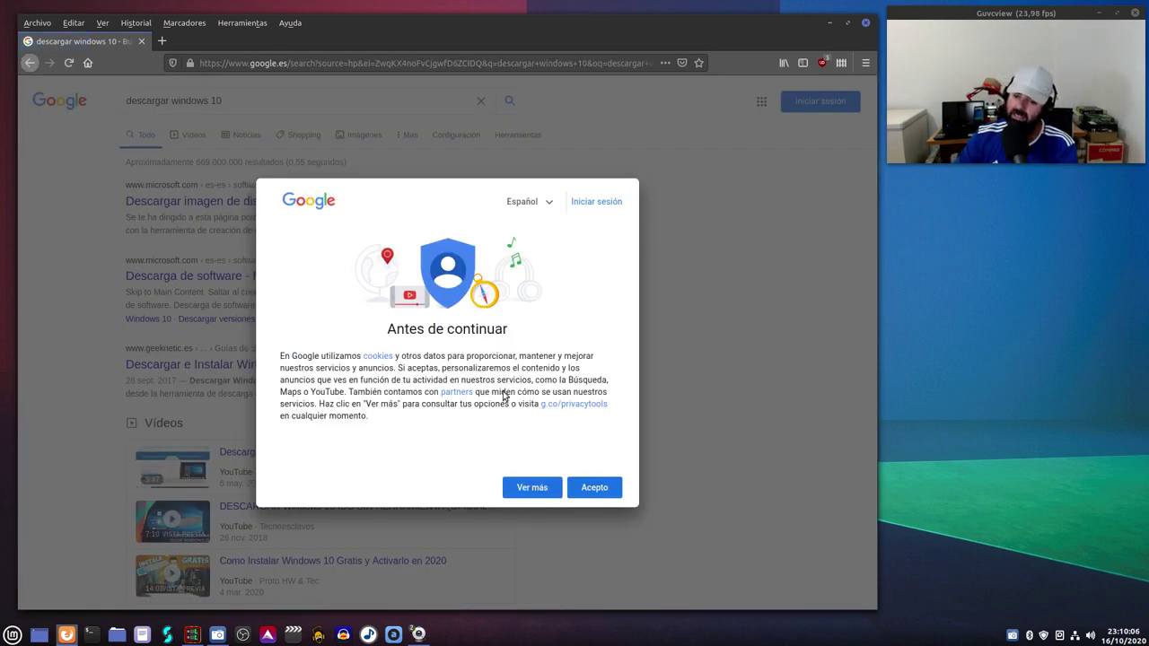
click(596, 487)
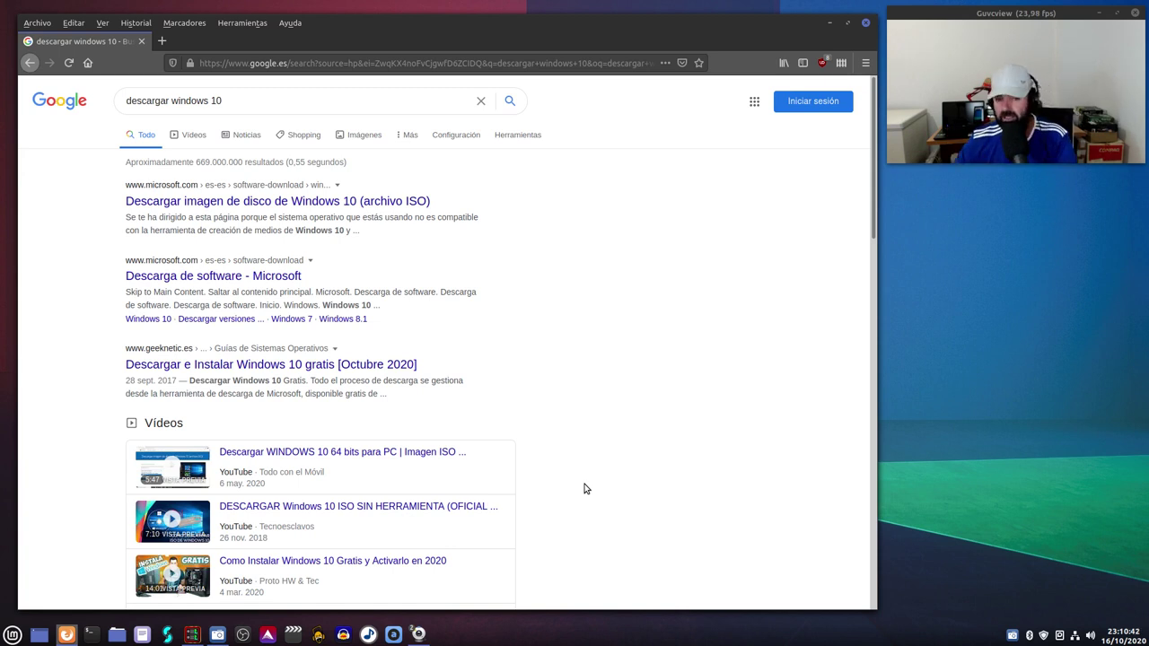
Open Microsoft's Windows 10 disc image (ISO) download result and check the site's tracking protection, connection security and address
click(159, 204)
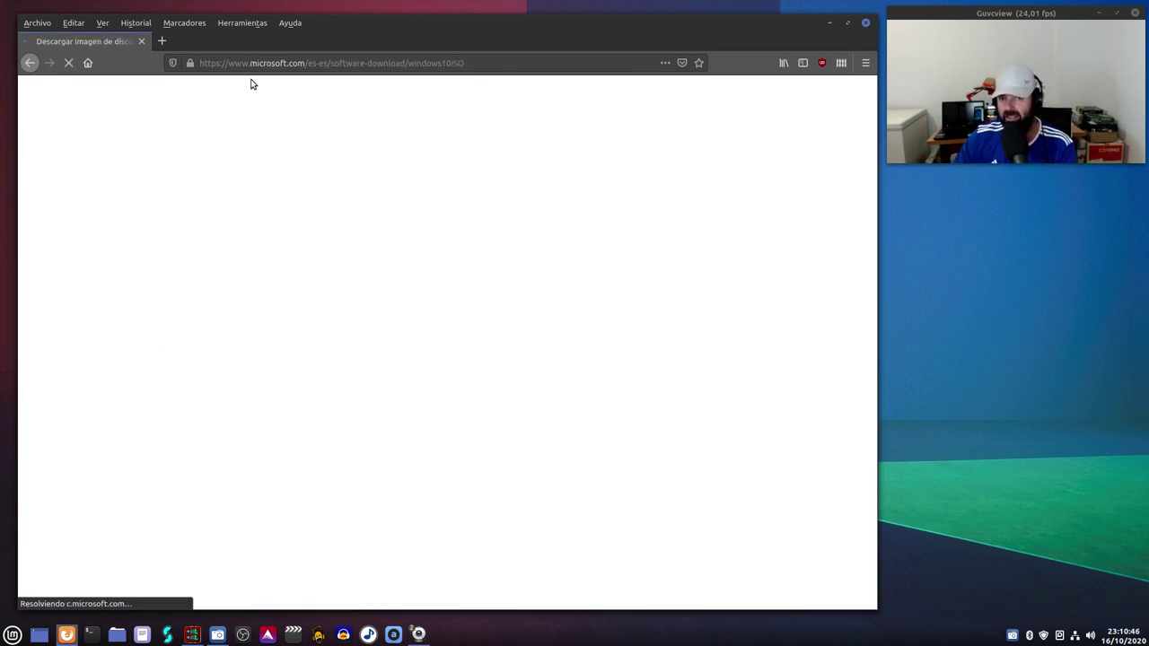
click(173, 63)
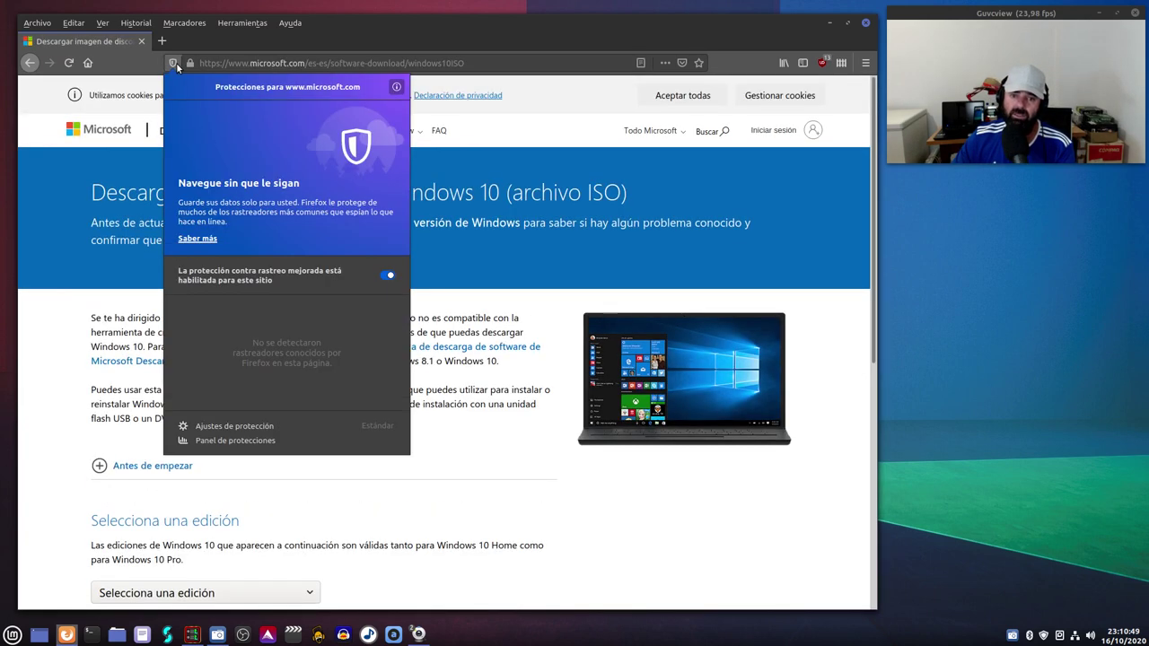
click(39, 254)
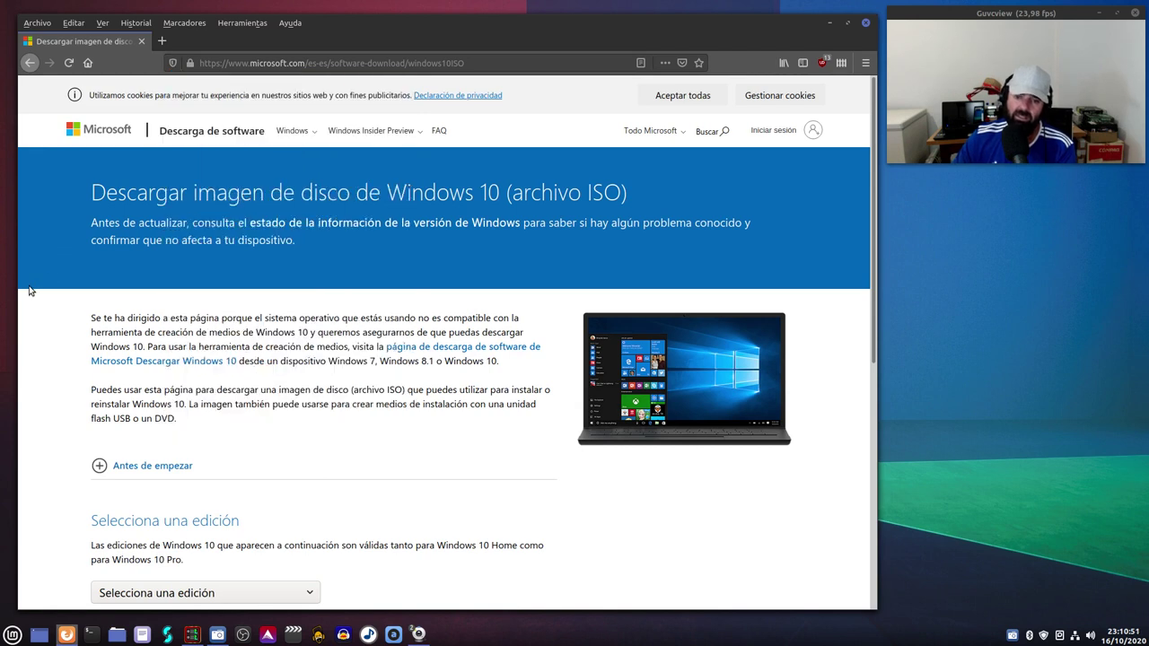
click(190, 63)
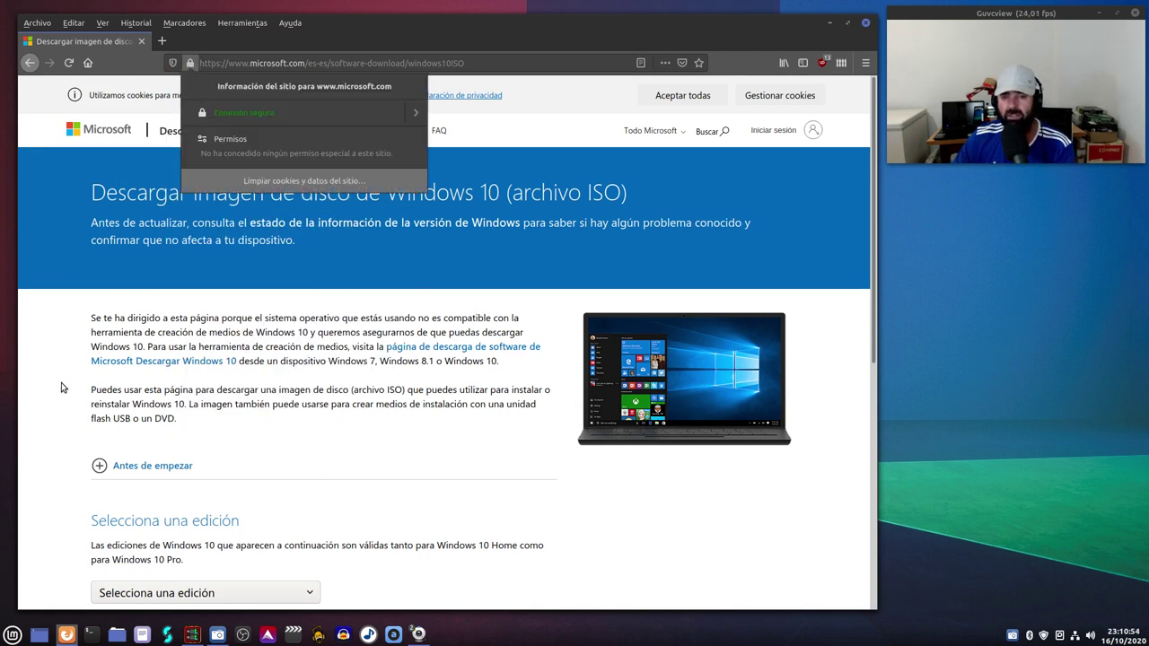
click(68, 248)
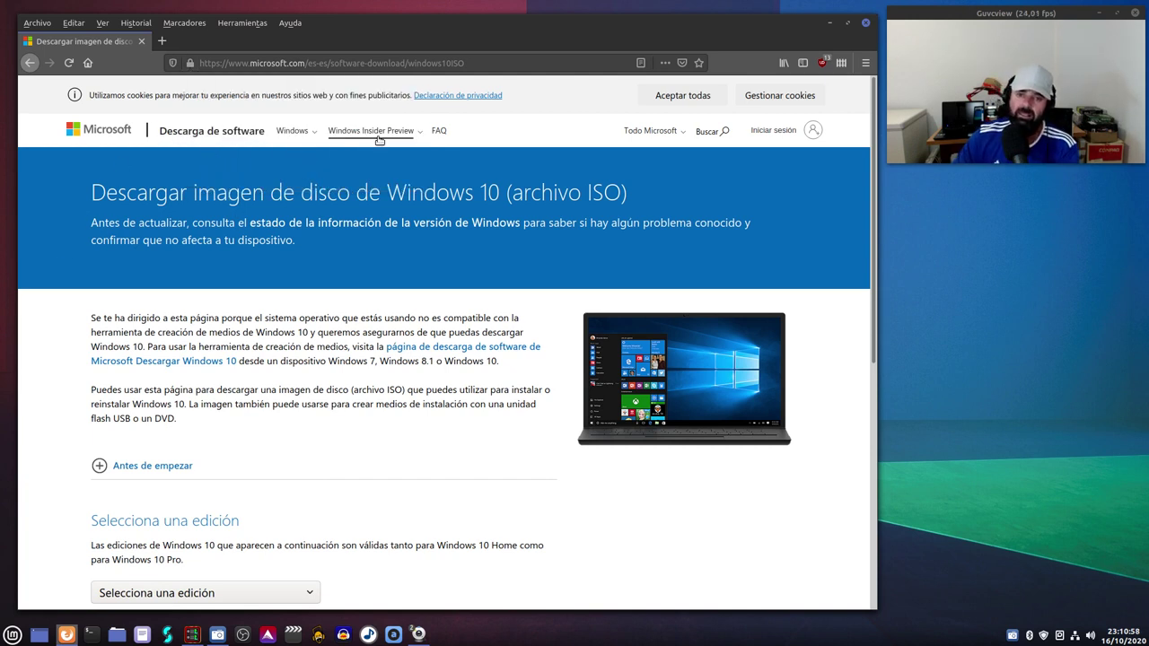
click(476, 64)
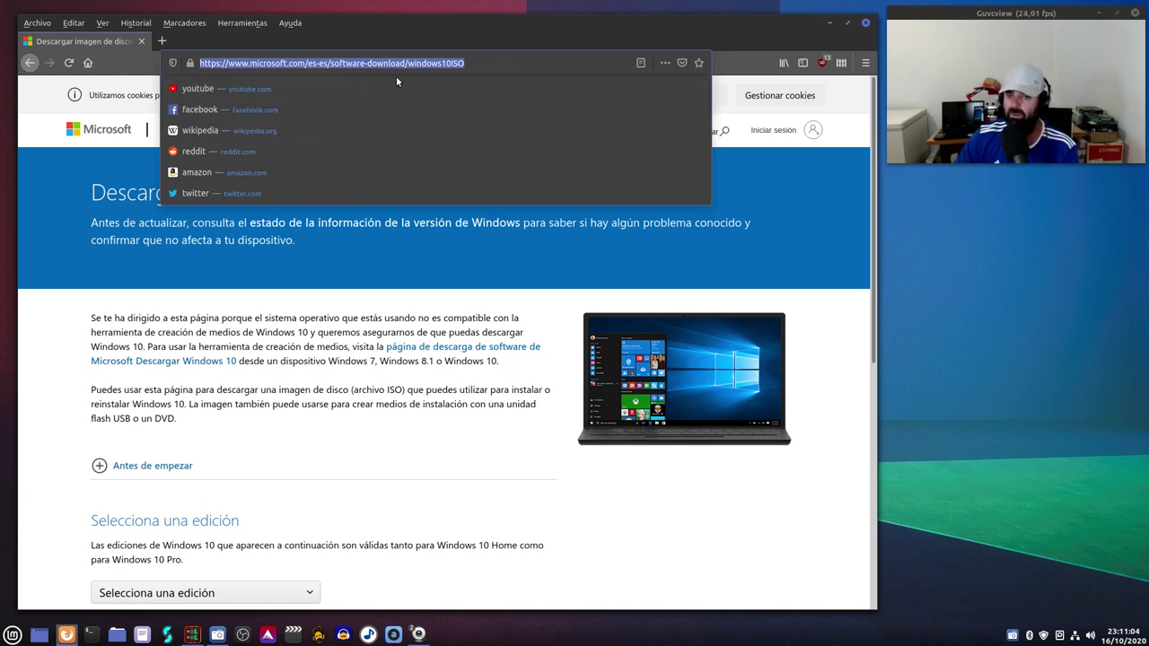
click(58, 419)
Highlight the page's explanation about operating system compatibility with the Windows 10 media creation tool, and clear the highlight
scroll(91, 345, down, 3)
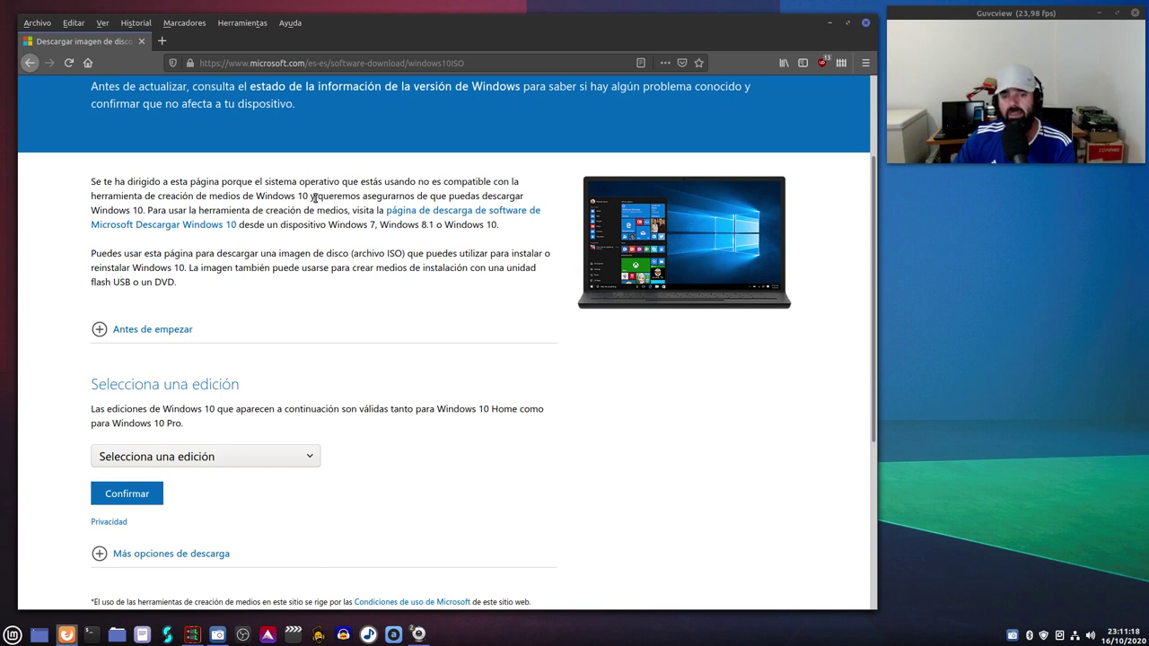
drag(315, 197, 92, 181)
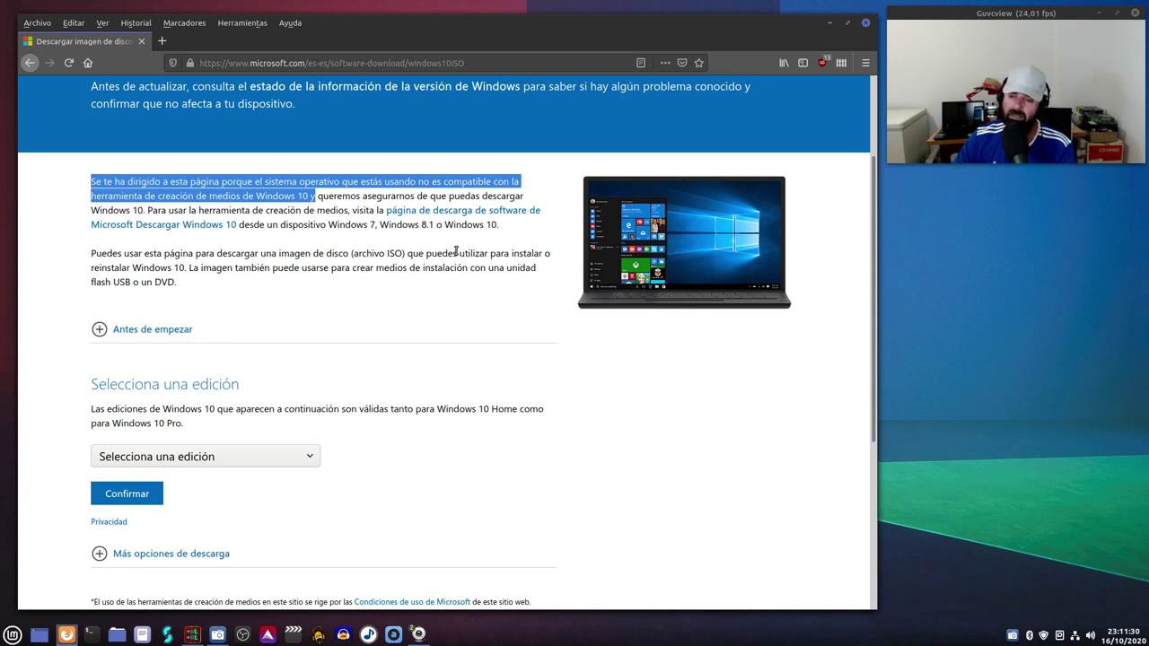
click(329, 195)
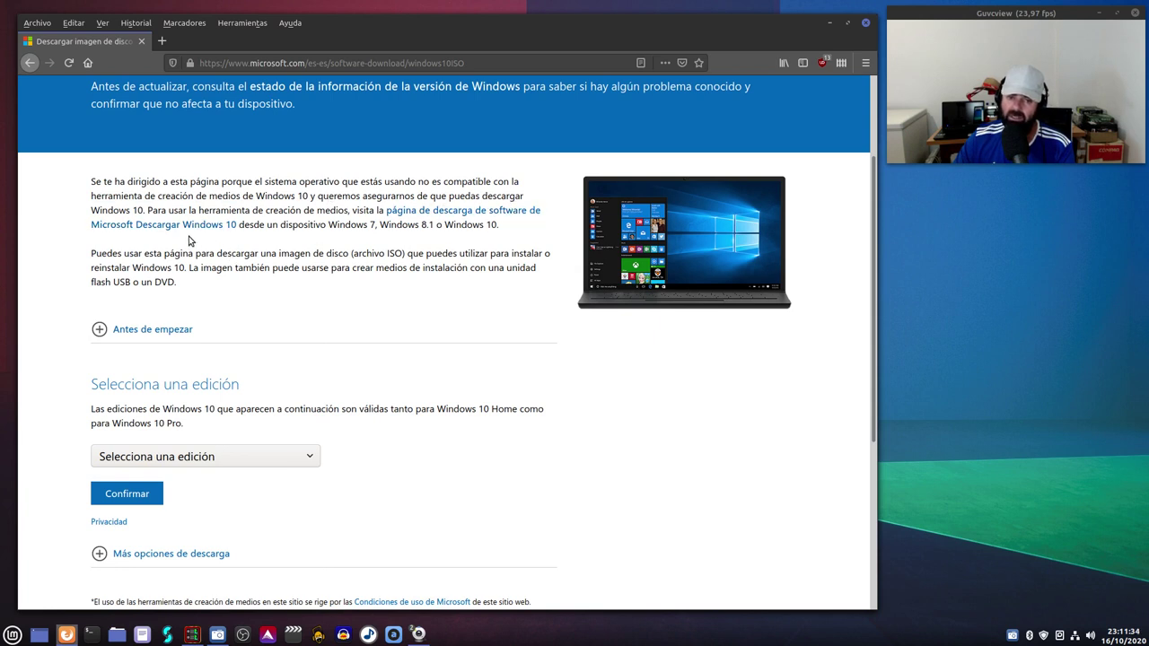
Open the Microsoft Windows 10 software download link in a new tab, check the page it leads to, and close that tab
right_click(436, 212)
click(467, 223)
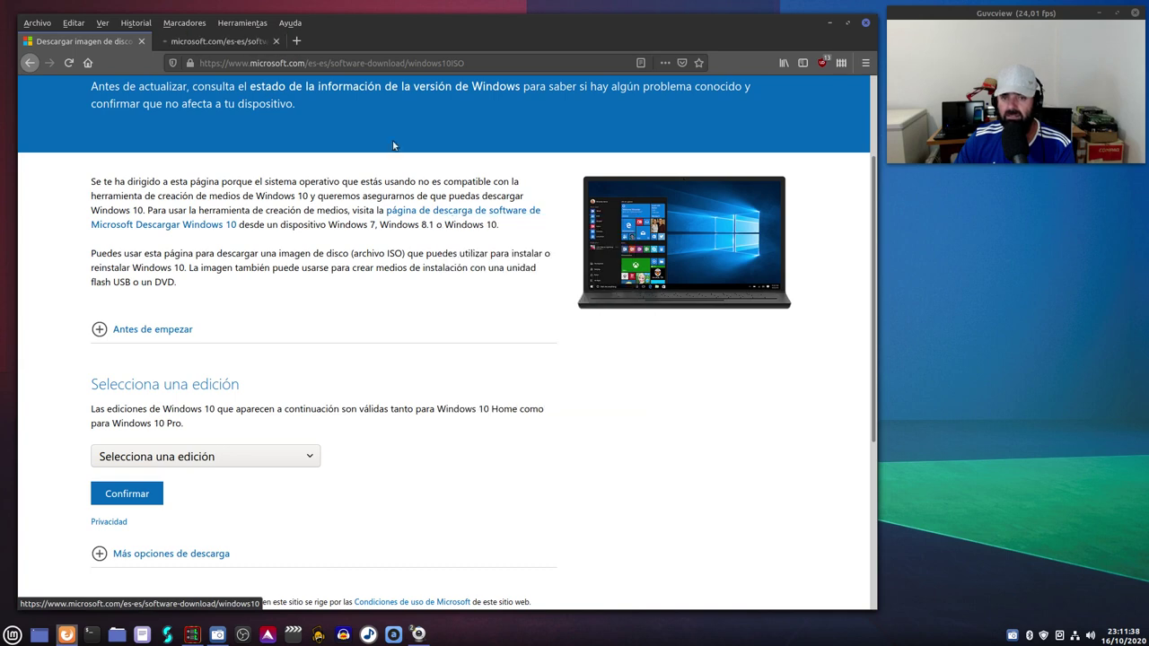
click(223, 40)
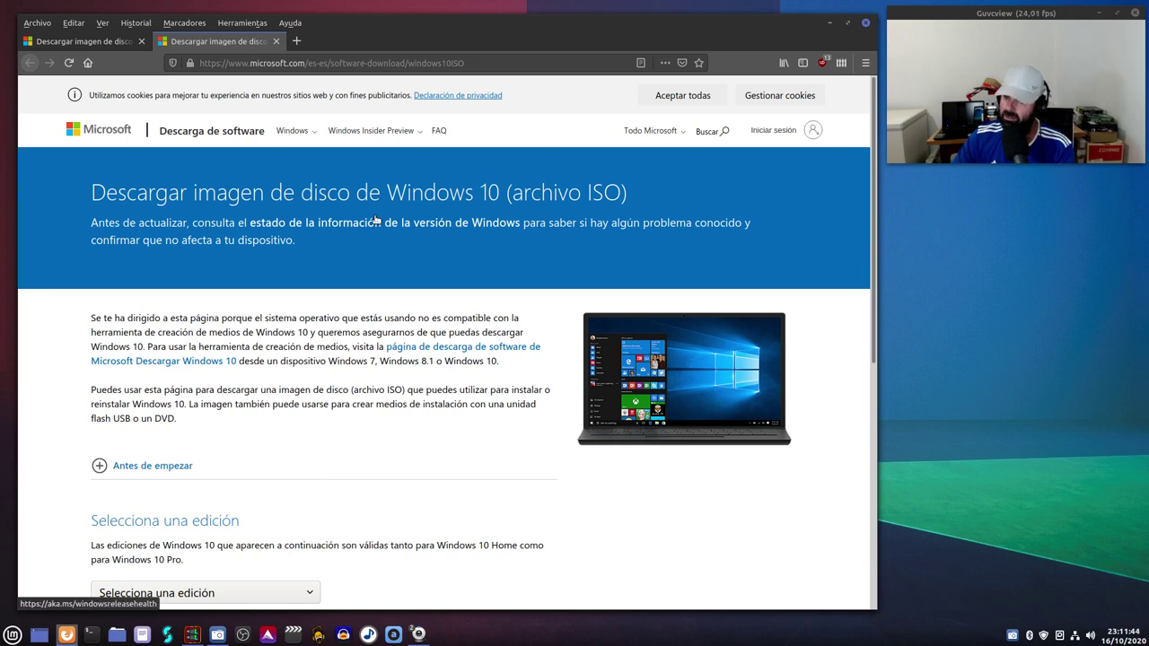
scroll(404, 261, down, 4)
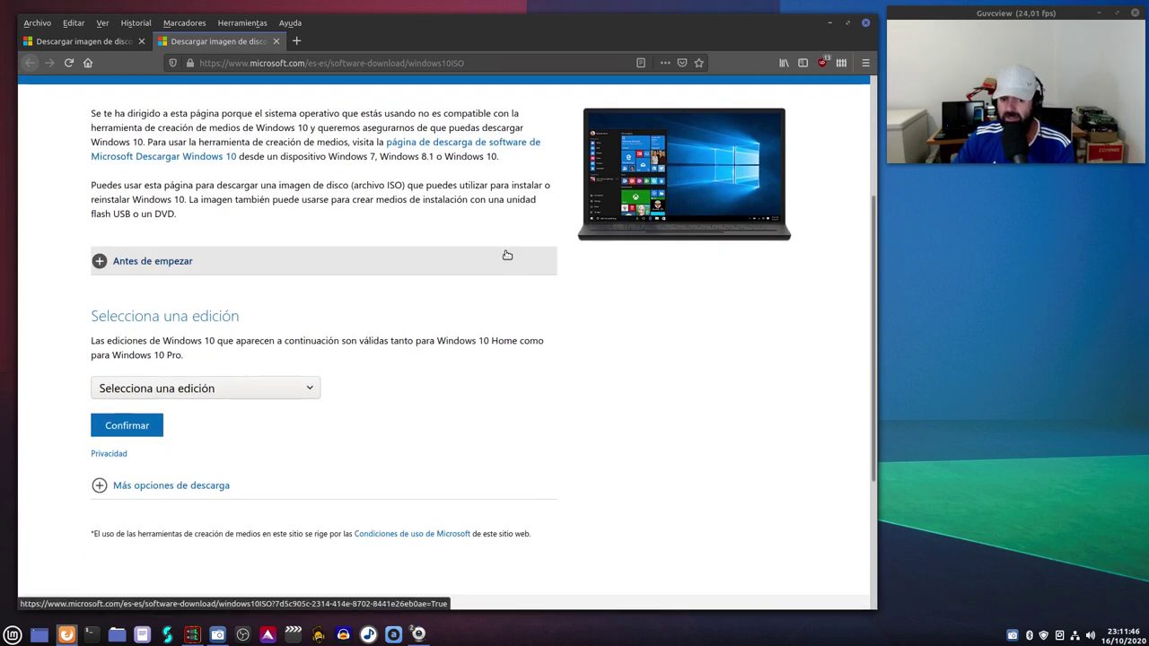
scroll(447, 309, up, 3)
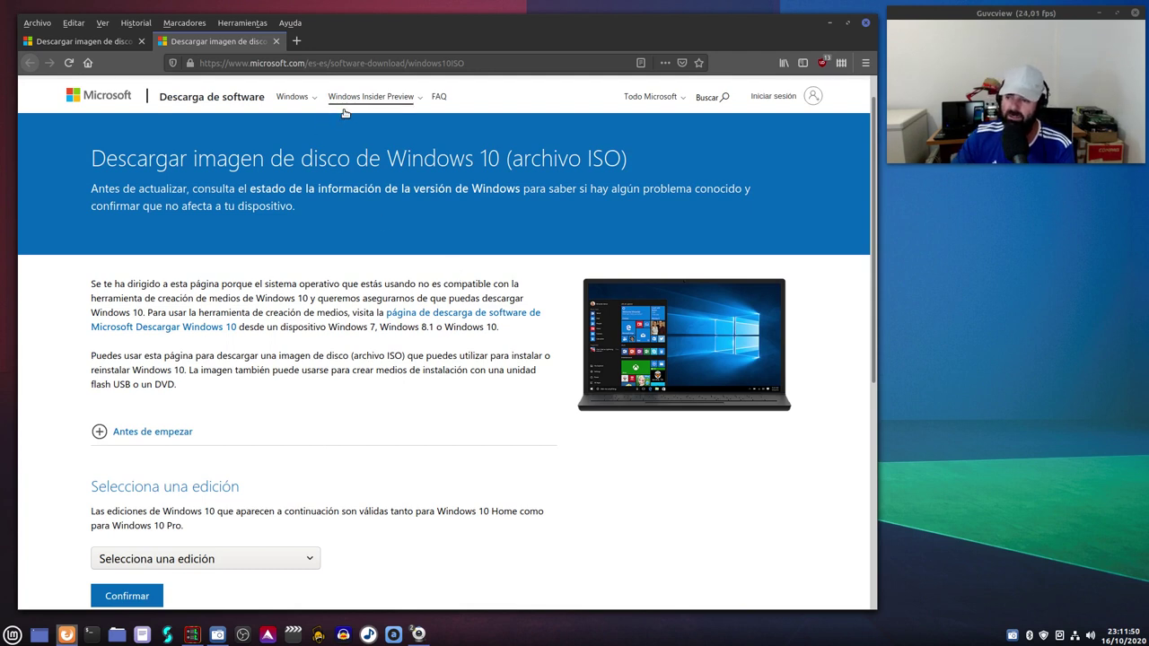
click(274, 42)
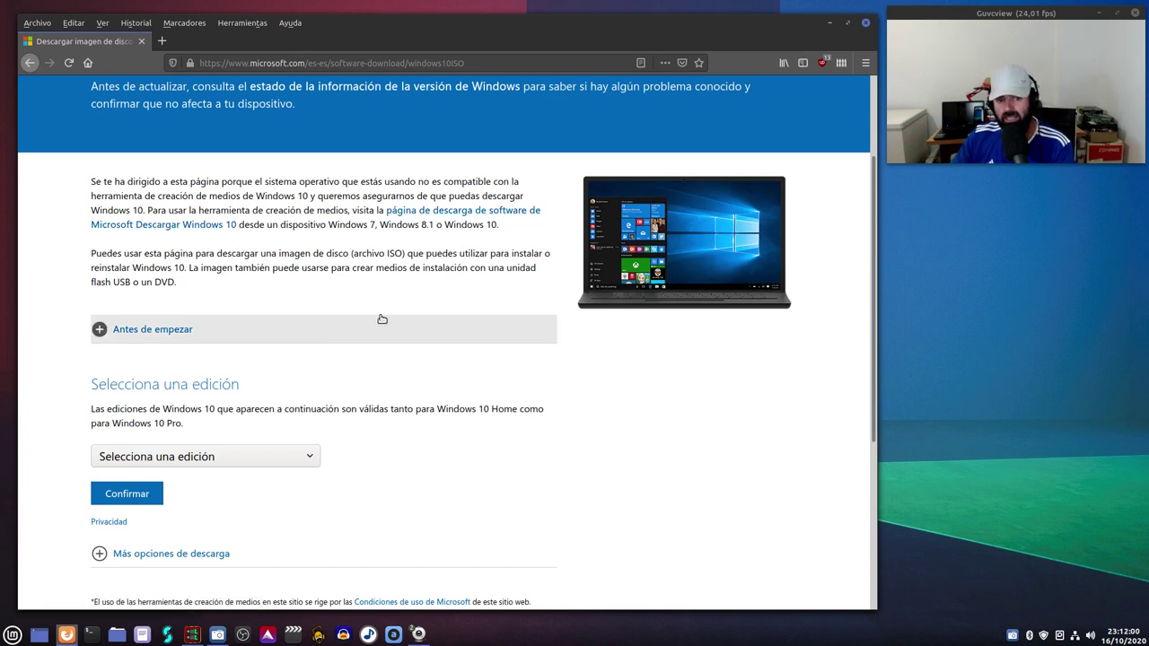
Choose Windows 10 under Windows 10 May 2020 Update as the edition and confirm it
scroll(305, 248, down, 2)
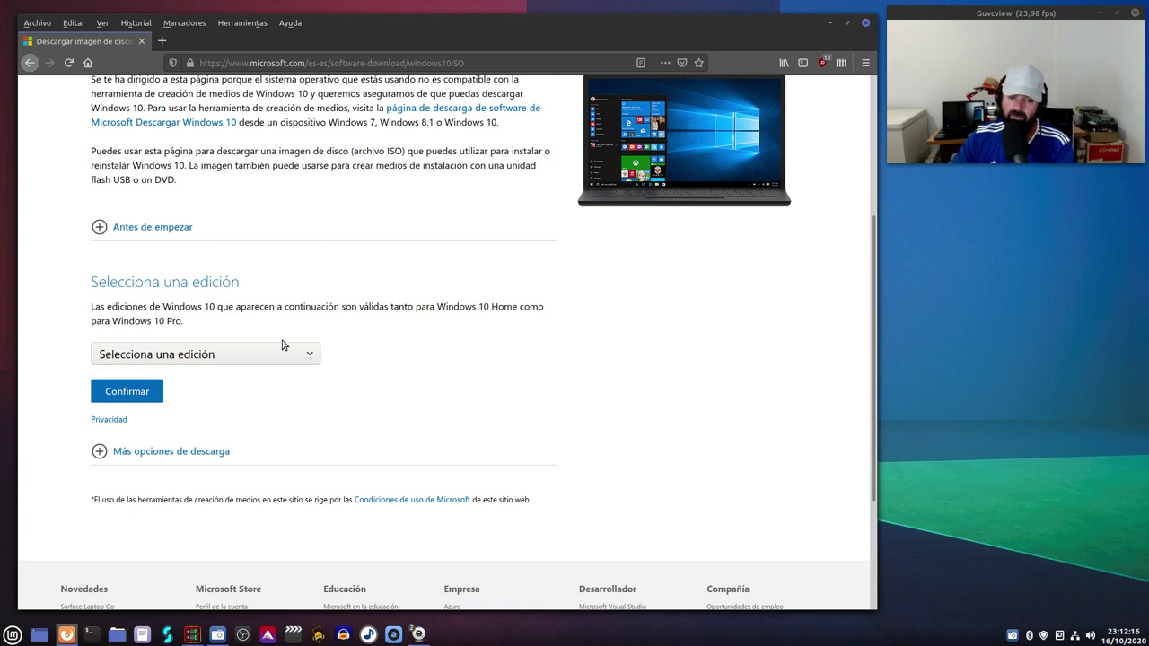
click(218, 350)
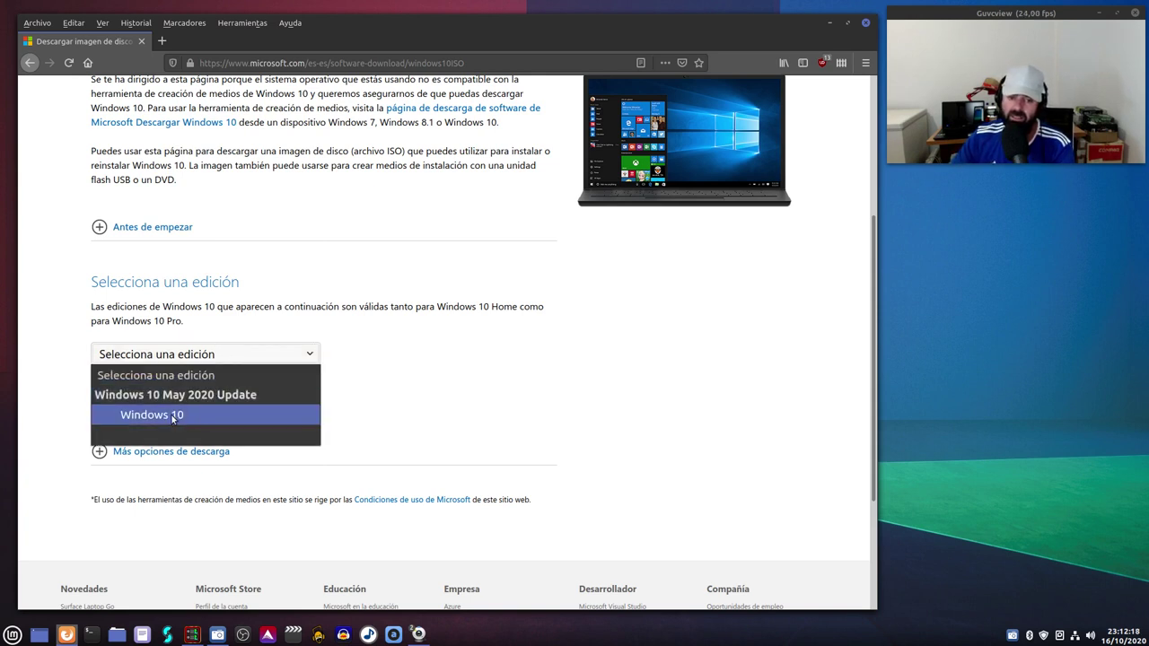
click(144, 414)
click(130, 391)
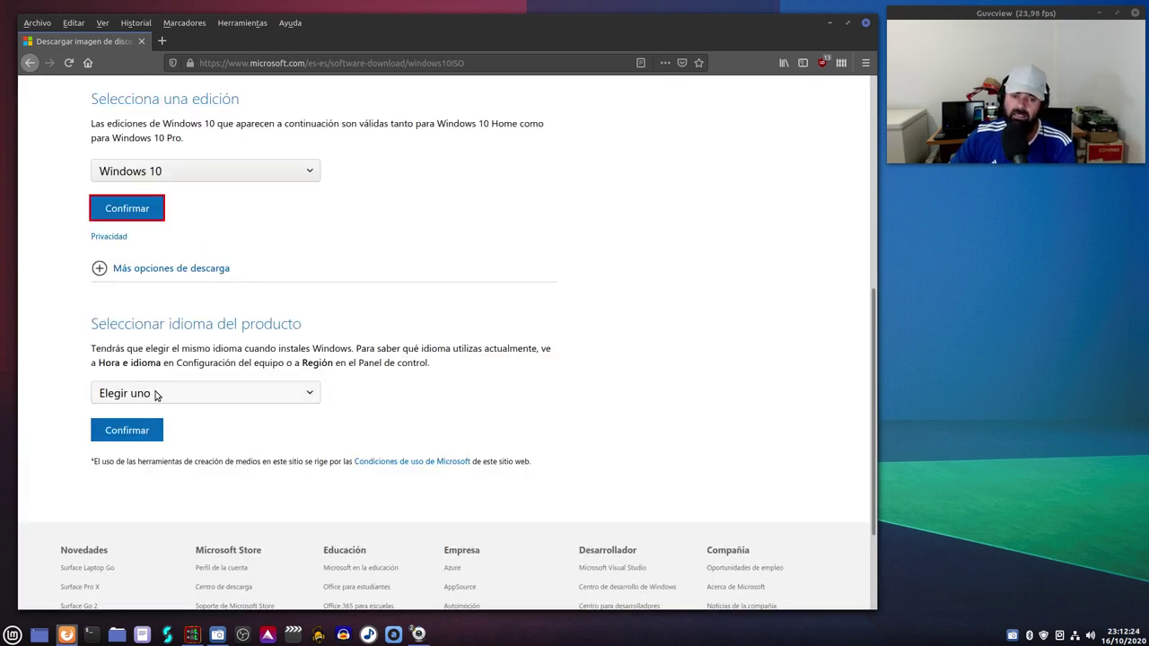
Set the product language to Español and confirm it
click(191, 397)
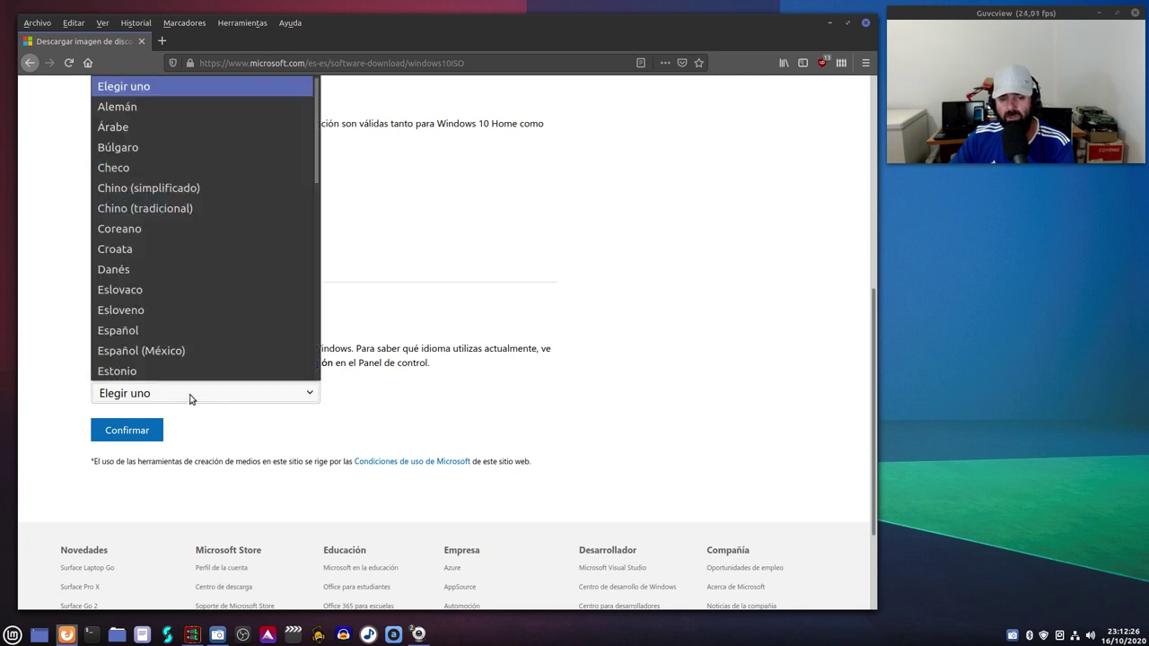
click(179, 330)
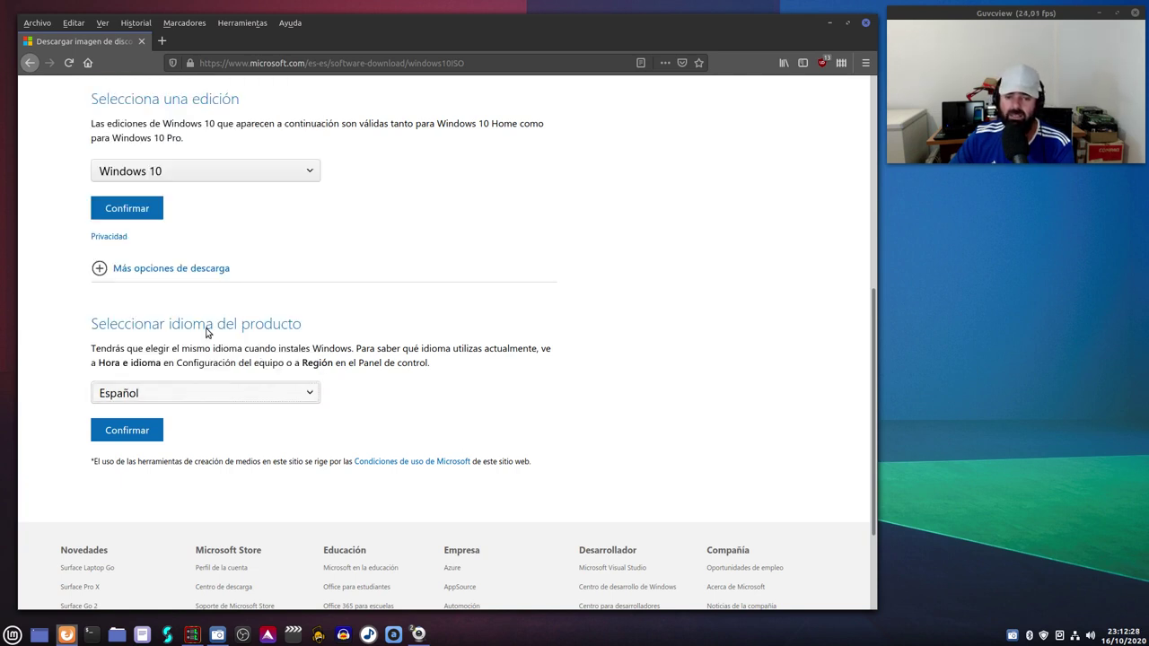
click(161, 430)
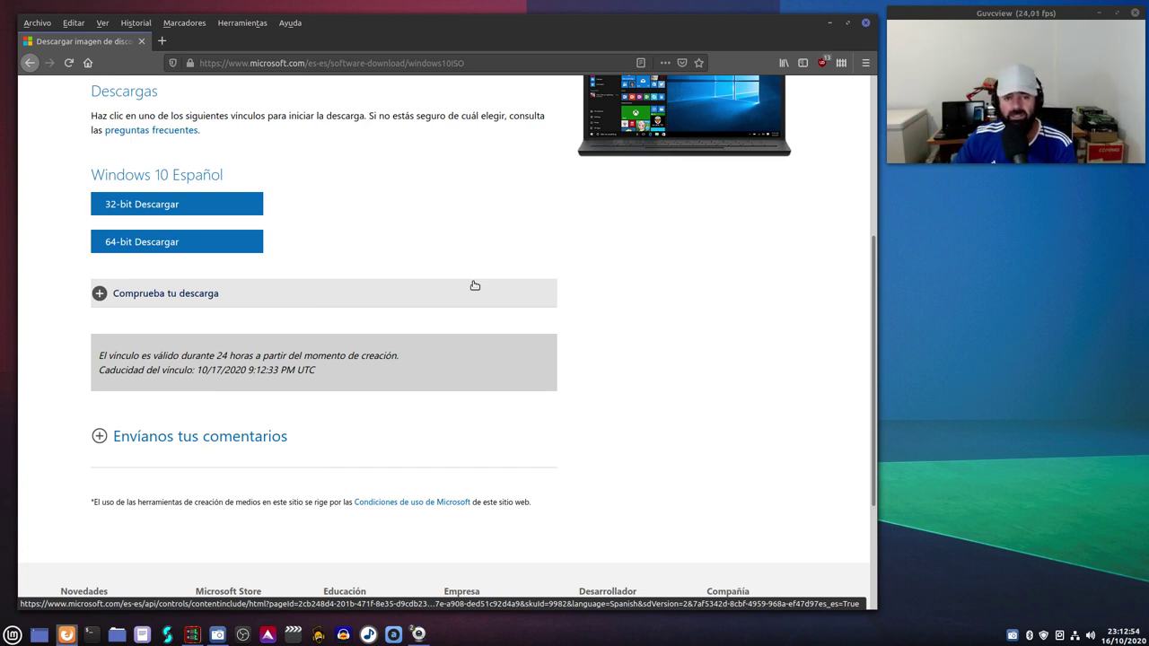
Download the 64-bit Spanish Windows 10 ISO by saving the file, and show the full list of downloads
click(176, 251)
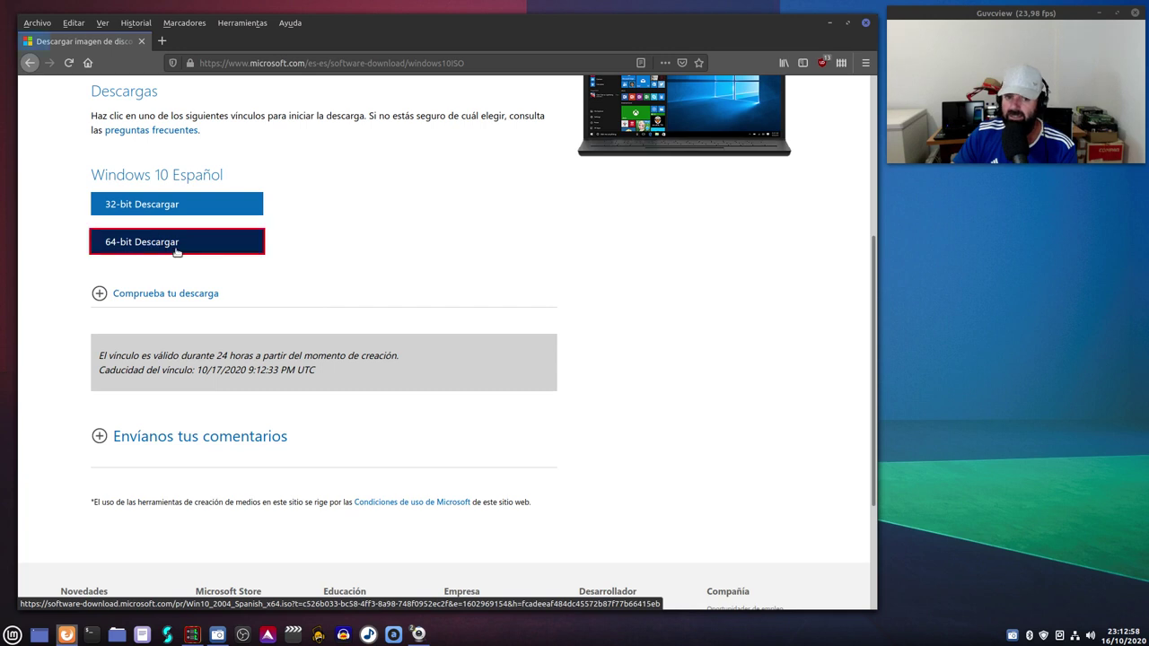
drag(656, 243, 403, 164)
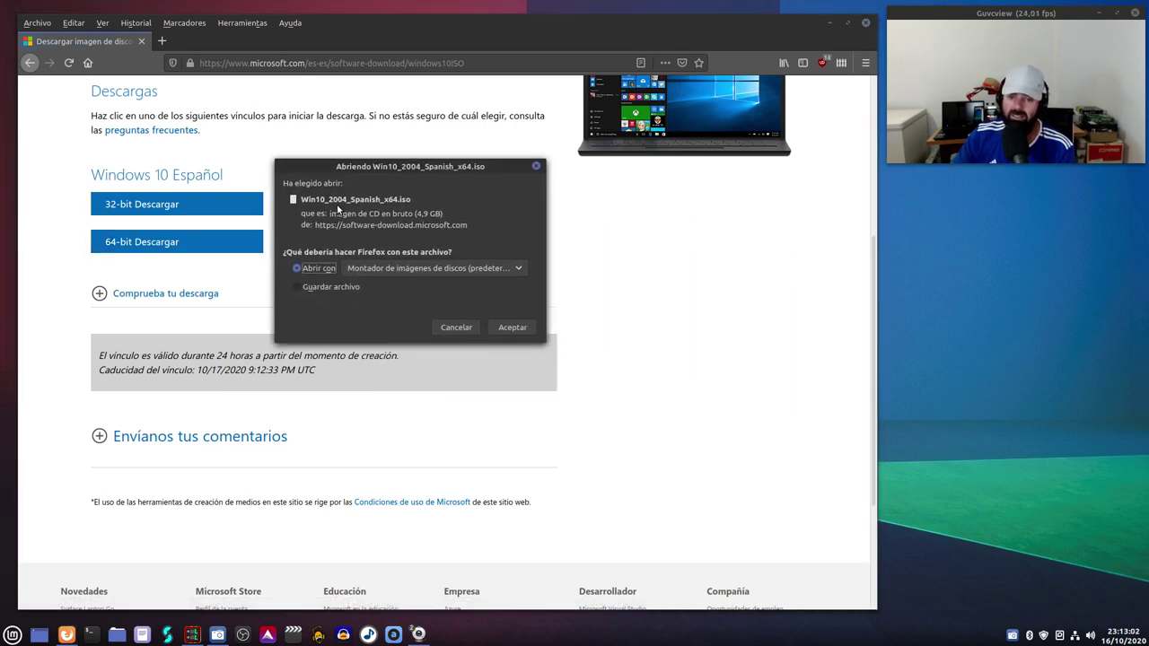
click(334, 291)
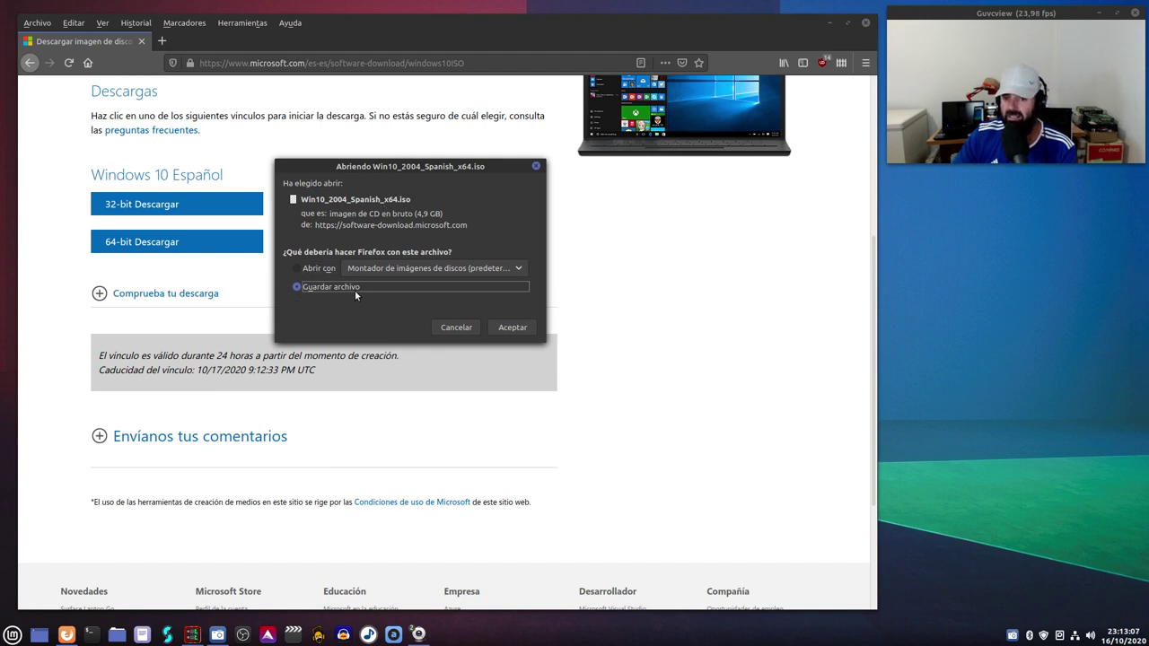
click(511, 327)
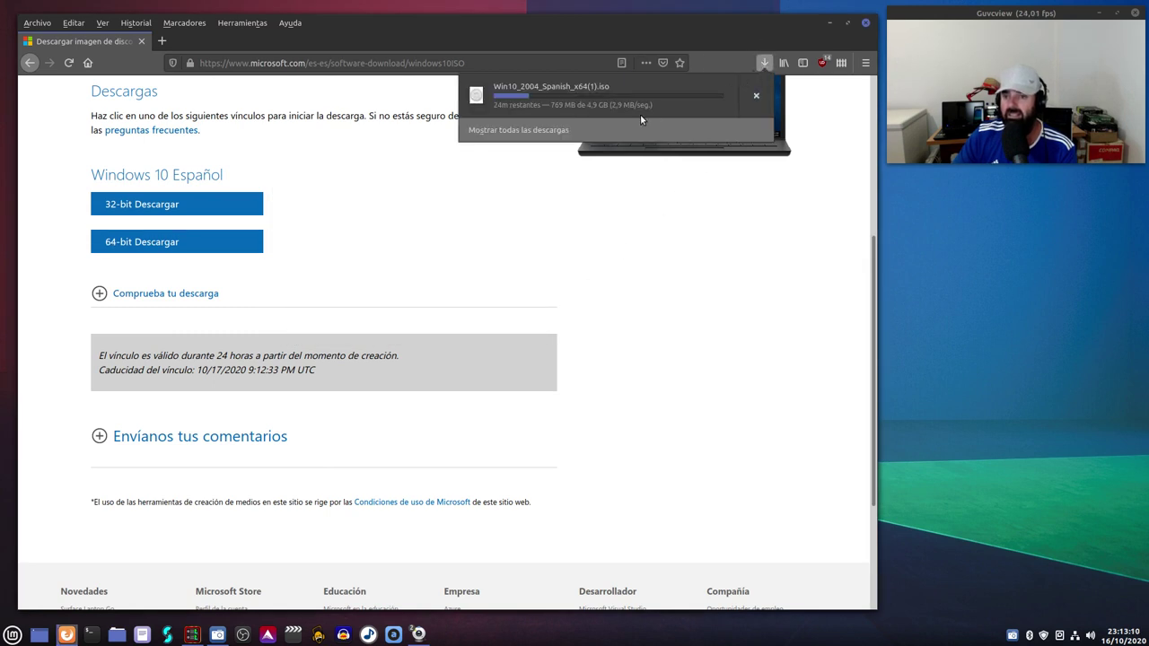
click(538, 130)
drag(511, 229, 344, 233)
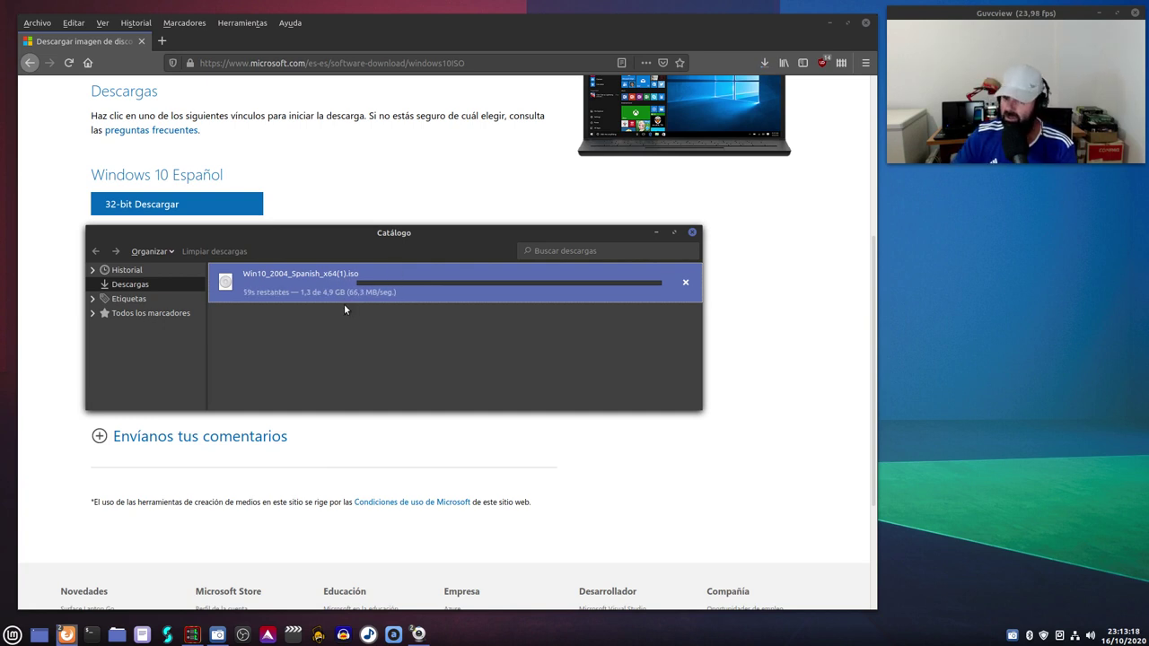
Cancel the running Win10_2004_Spanish_x64(1).iso download, clear the downloads list and close its window
drag(454, 236, 798, 332)
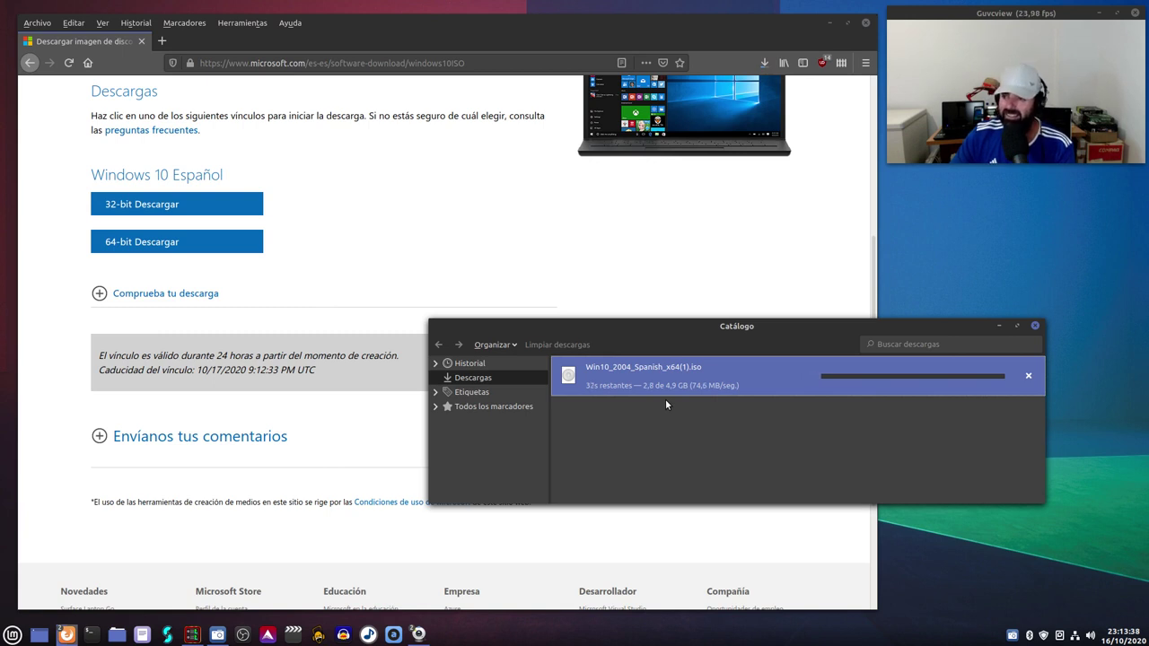
drag(787, 325, 748, 303)
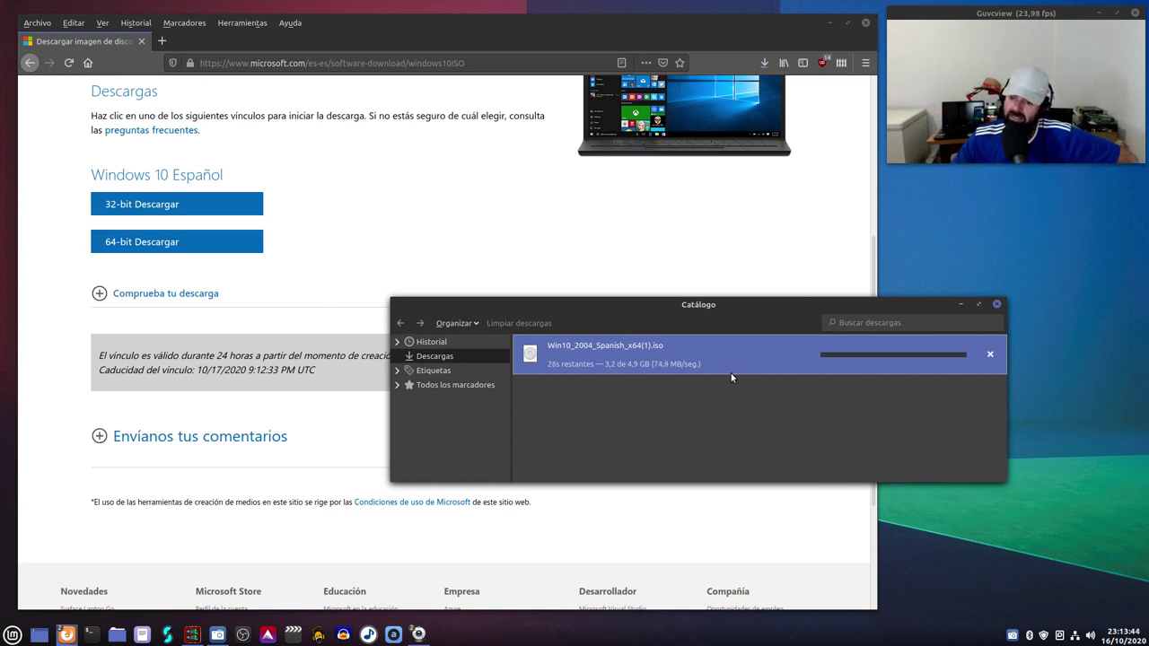
click(990, 355)
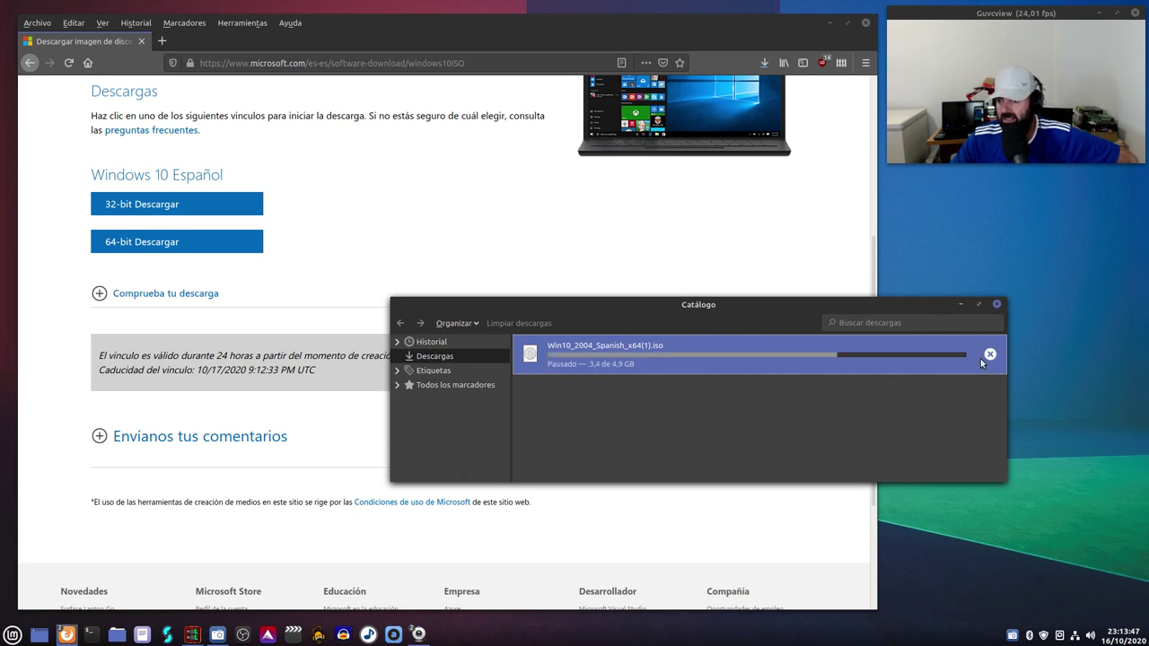
right_click(675, 357)
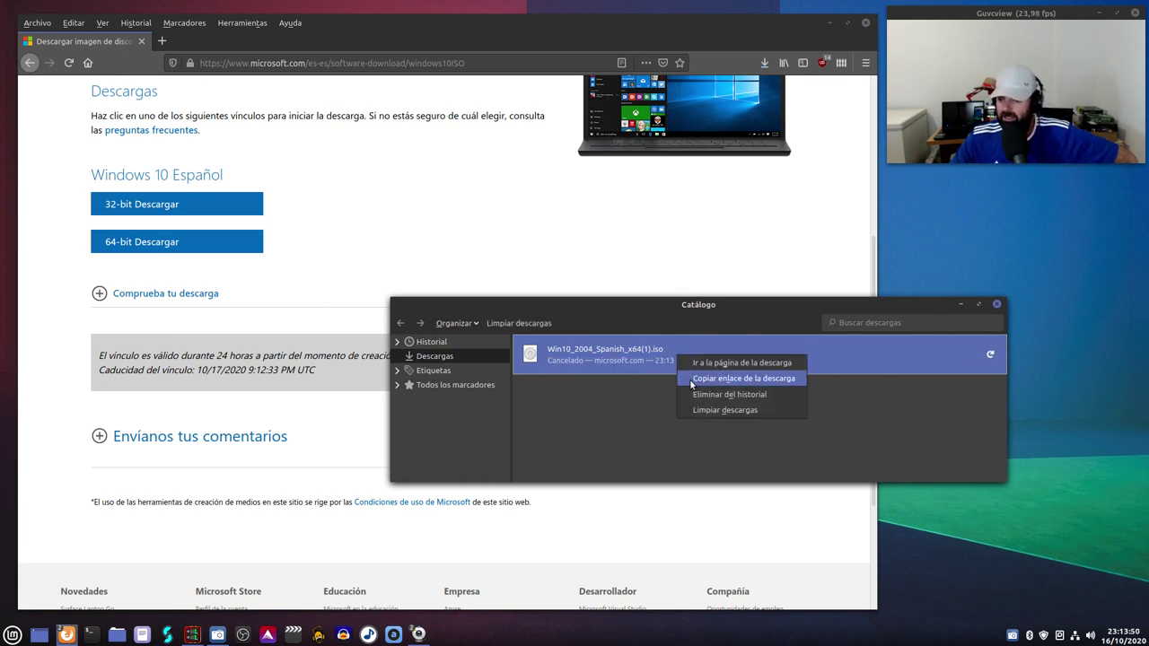
click(737, 413)
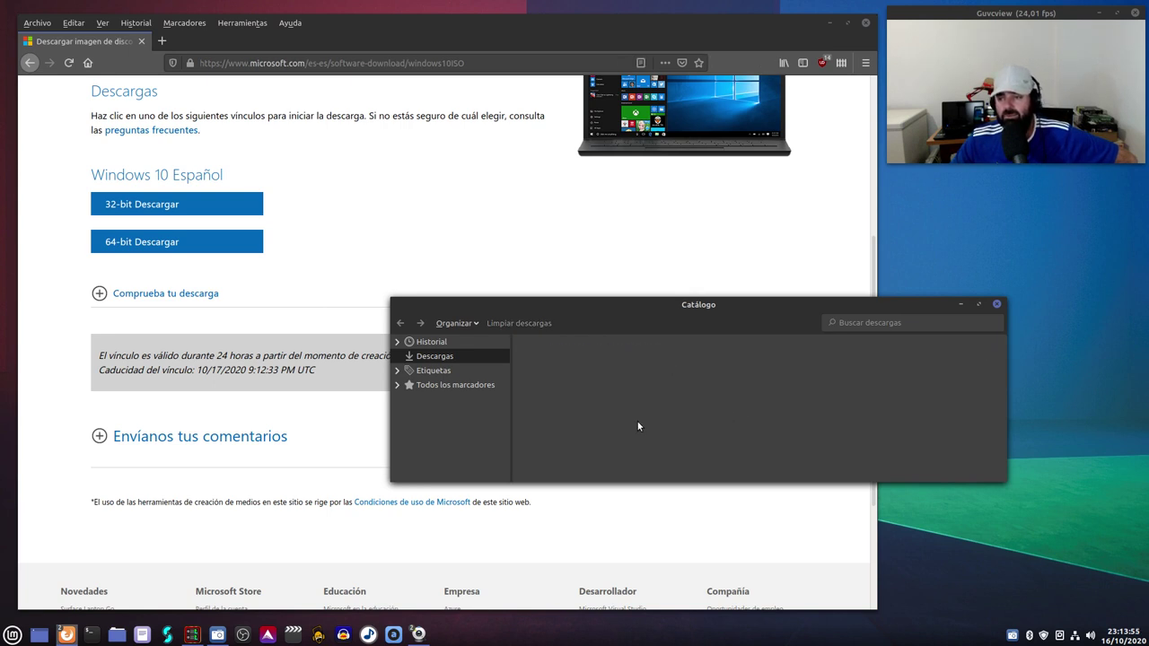
click(996, 305)
Return to the Google home page, search for "rufus" and open the official Rufus website
scroll(619, 405, up, 3)
scroll(650, 408, up, 1)
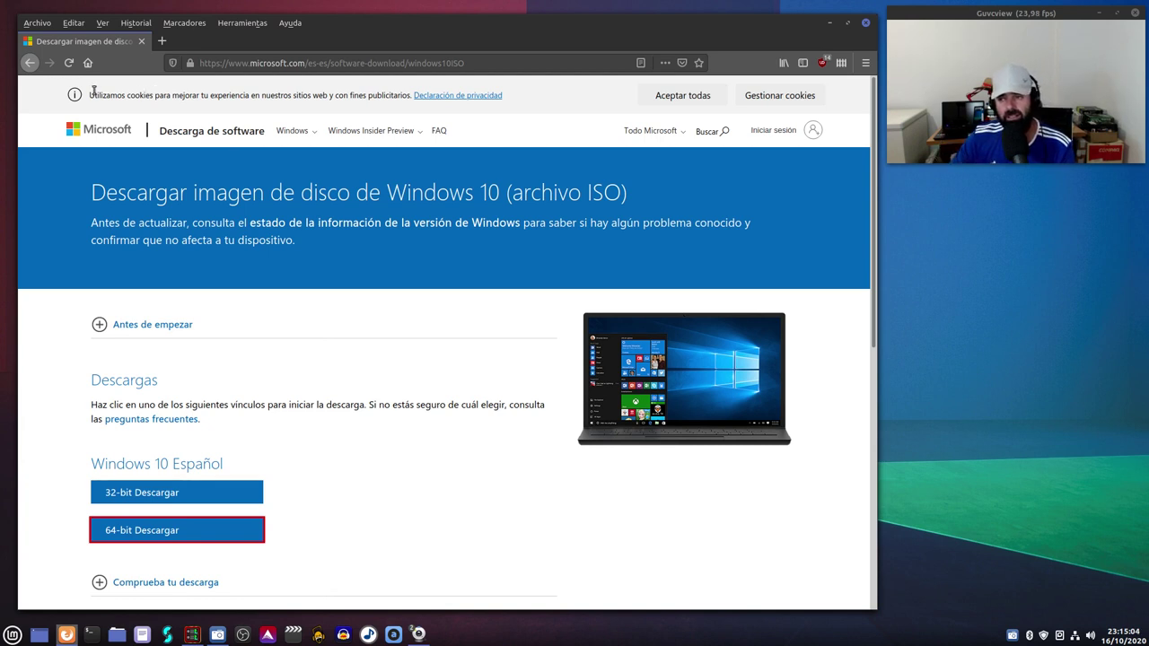
click(87, 62)
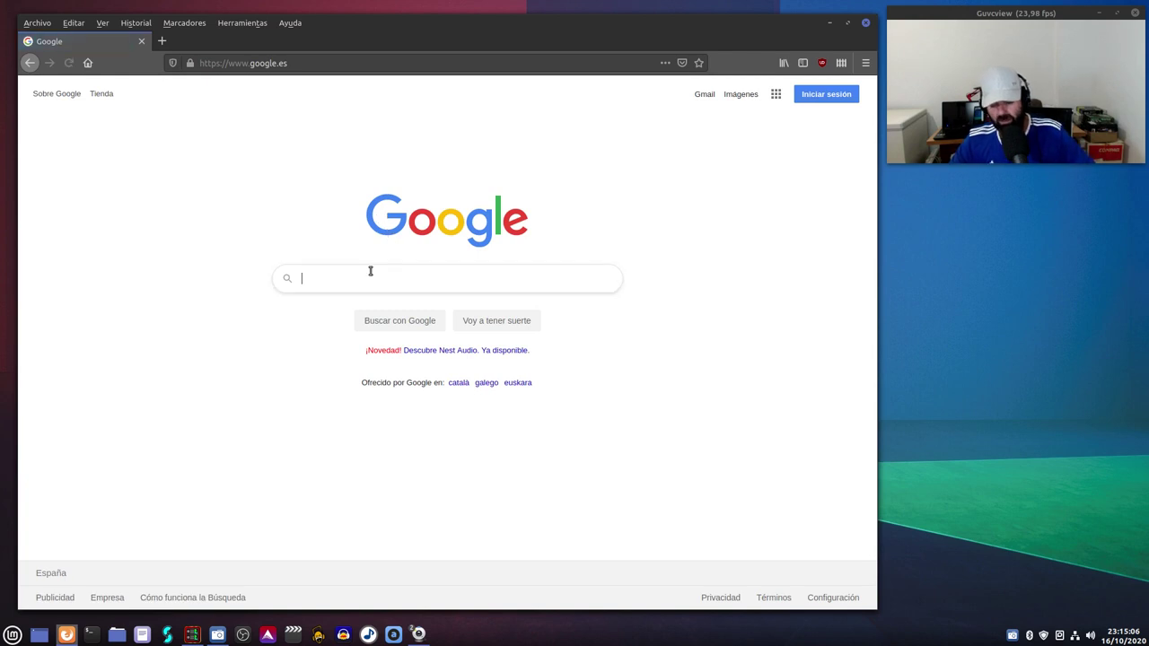
click(370, 271)
text(rufus)
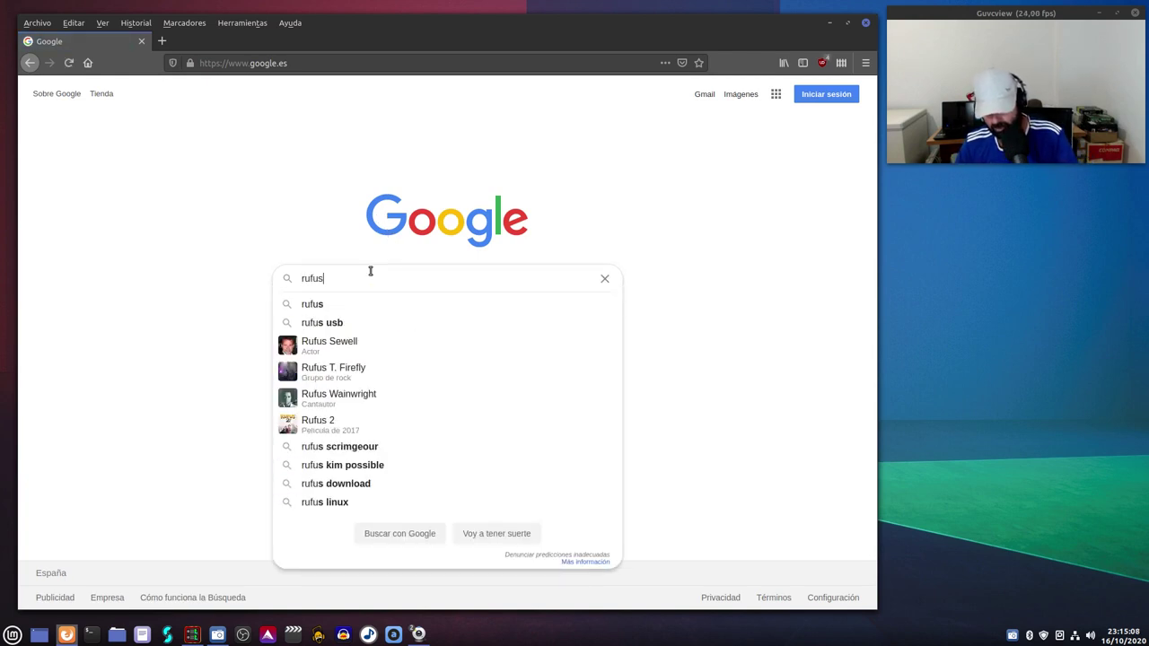
key(Return)
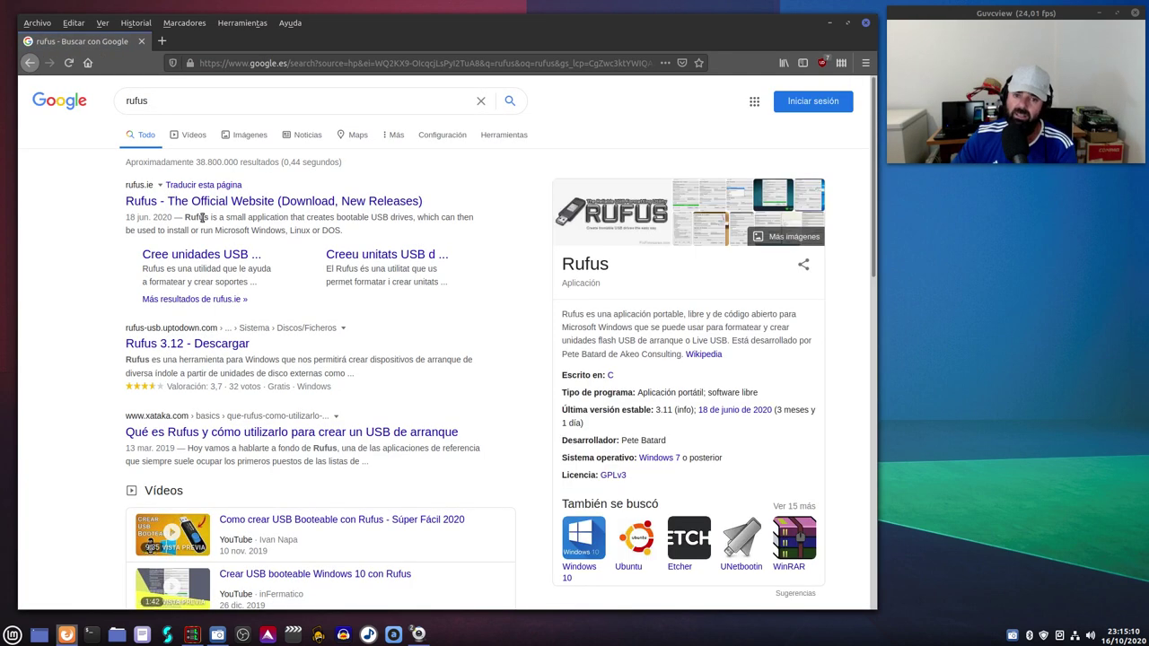
click(212, 202)
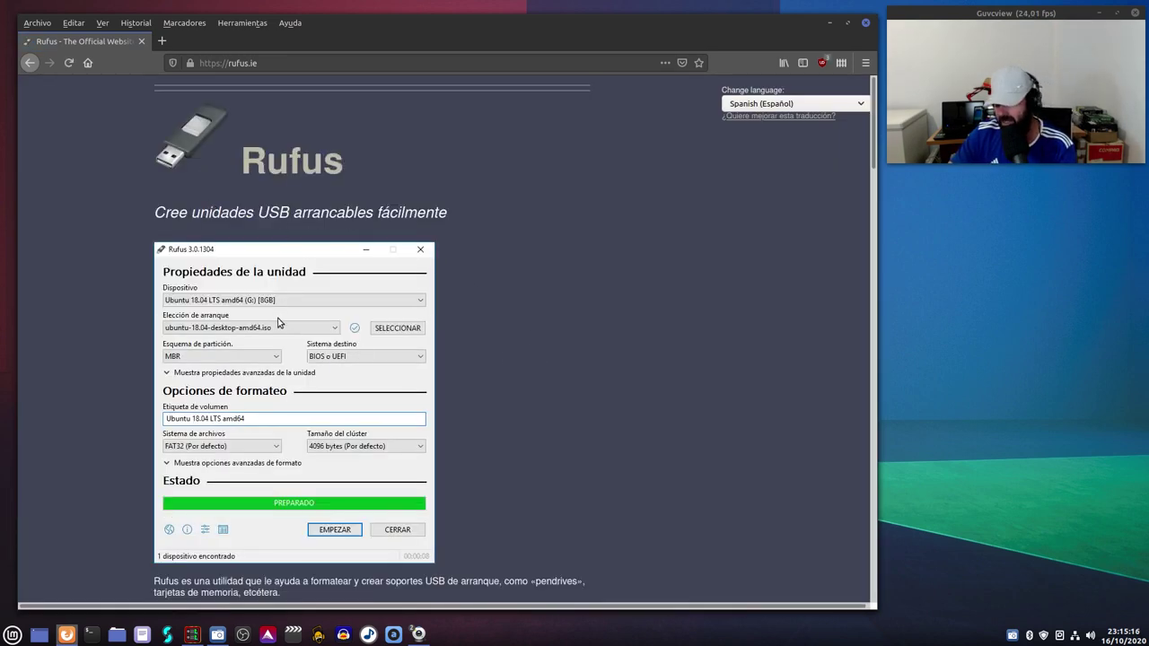
Examine the Rufus page, including the sample program window, the download options, the system requirements and the usage notes
scroll(404, 331, down, 3)
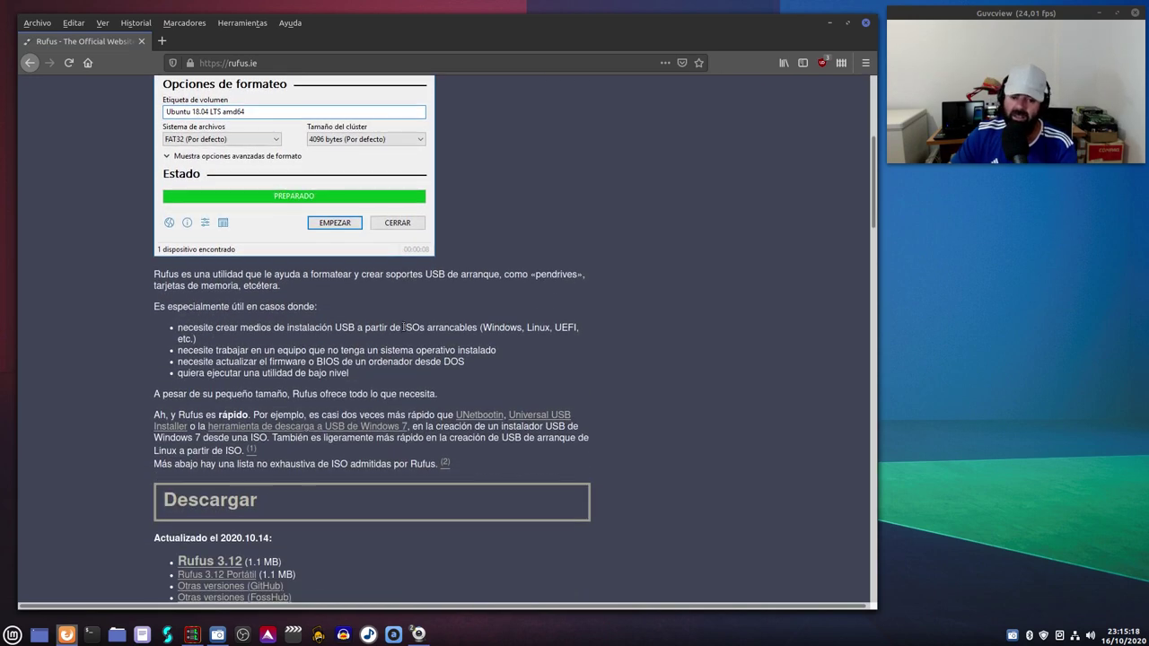
scroll(429, 289, down, 2)
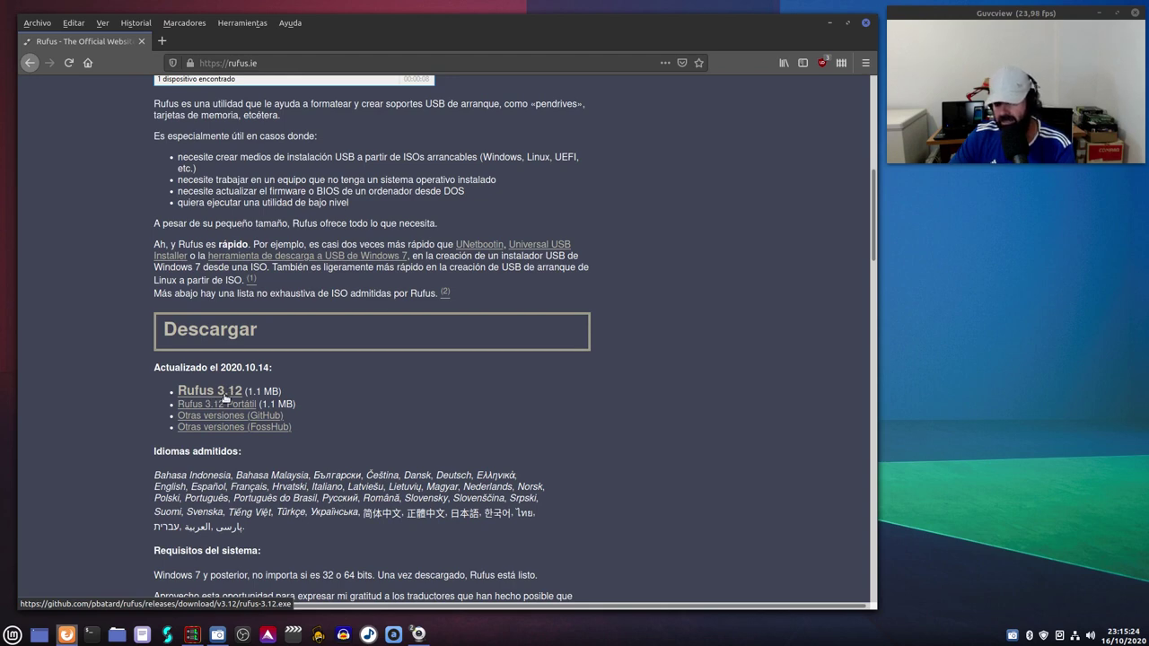
scroll(328, 265, up, 5)
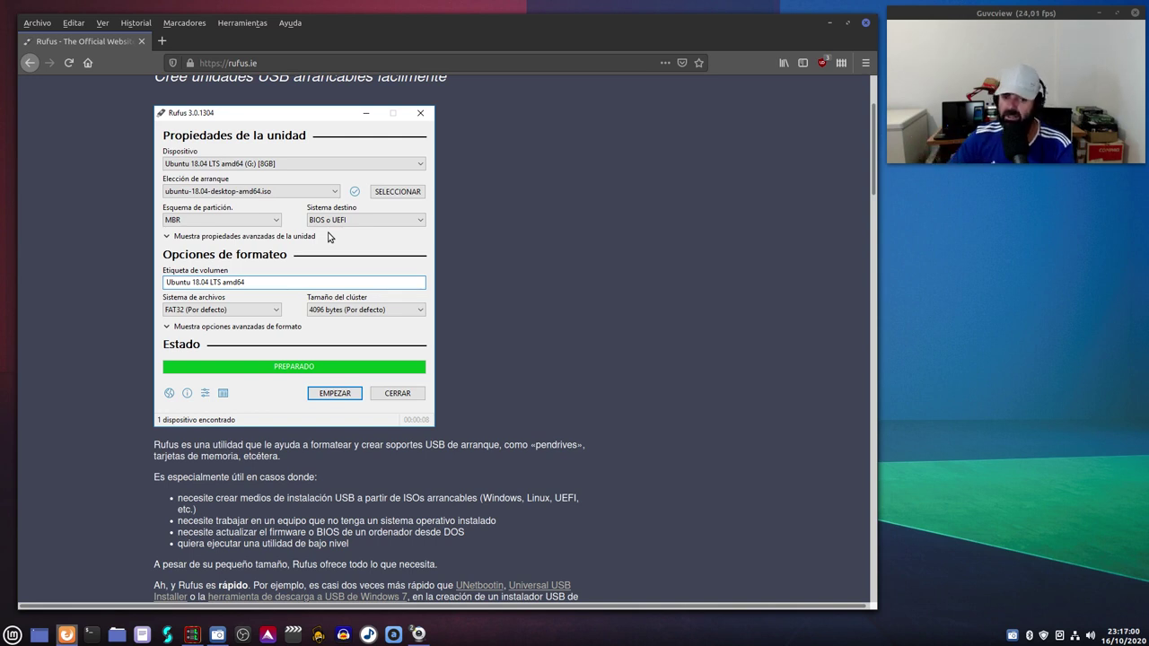
scroll(328, 236, up, 2)
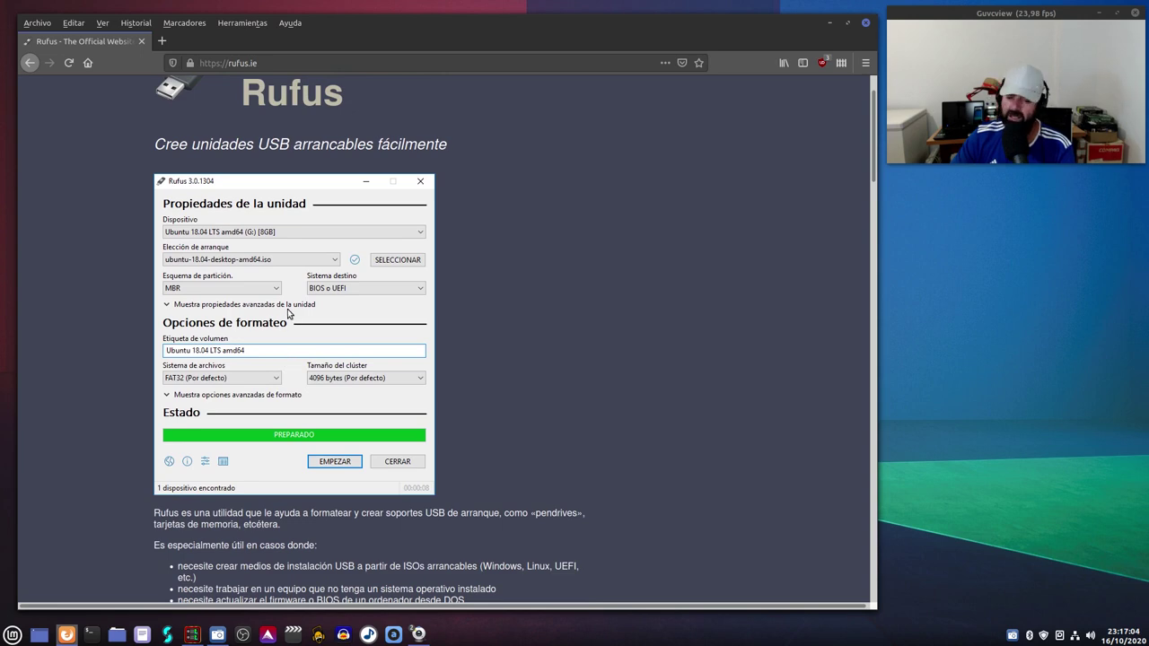
scroll(289, 324, down, 5)
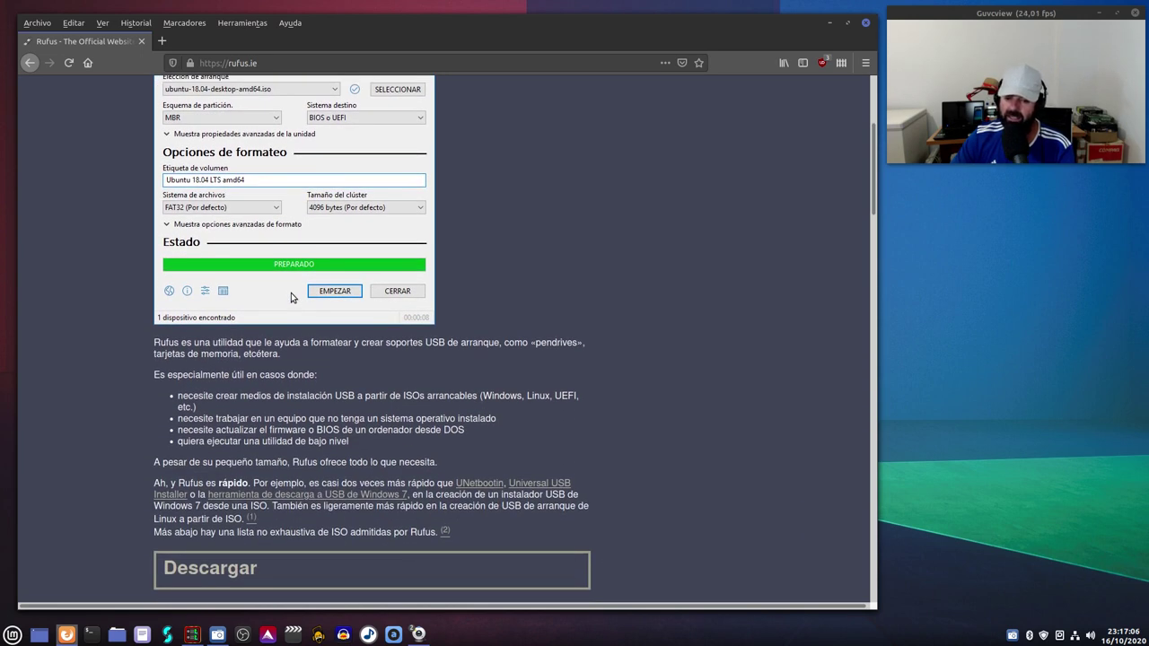
scroll(291, 297, down, 5)
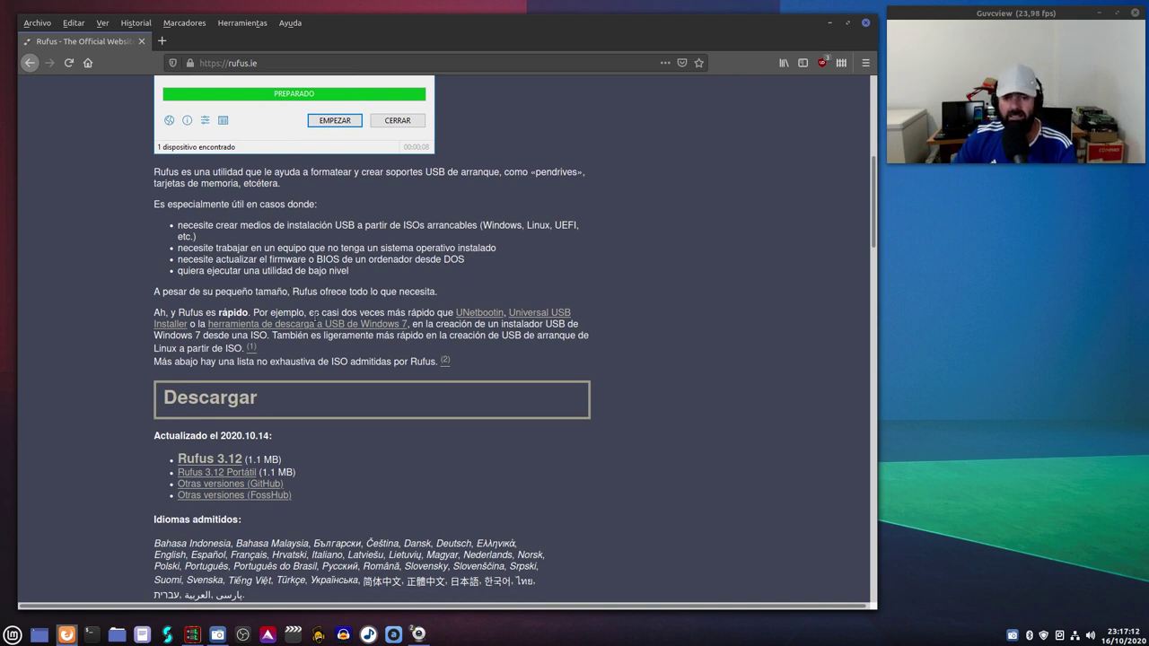
scroll(316, 314, down, 5)
scroll(583, 323, down, 6)
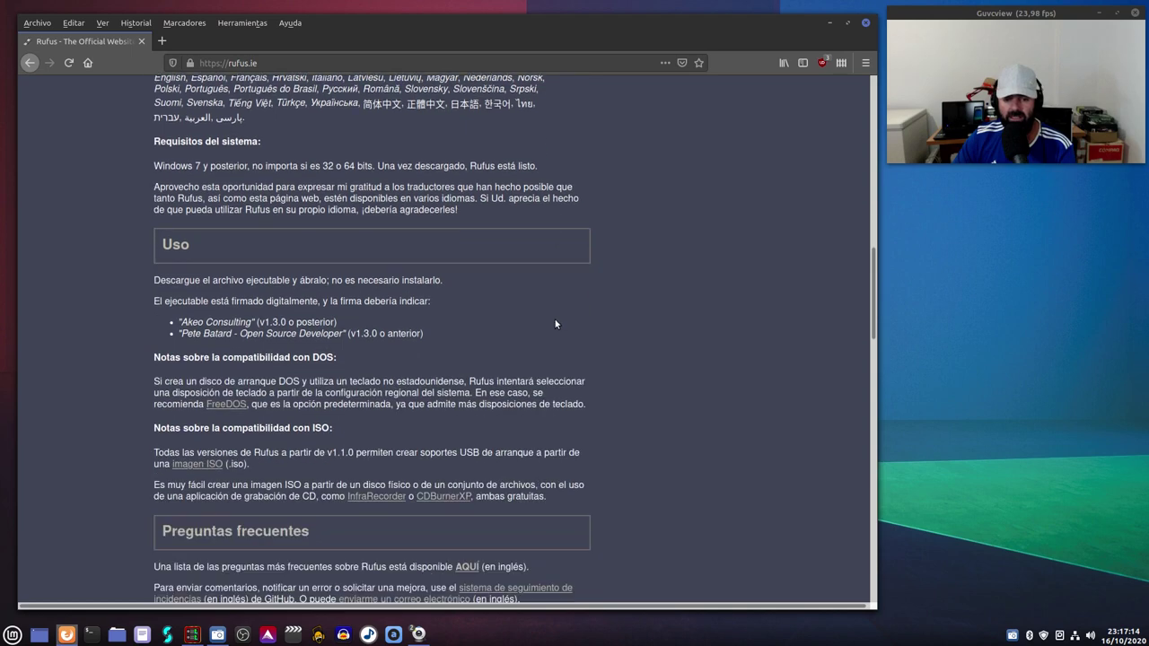
scroll(476, 449, up, 12)
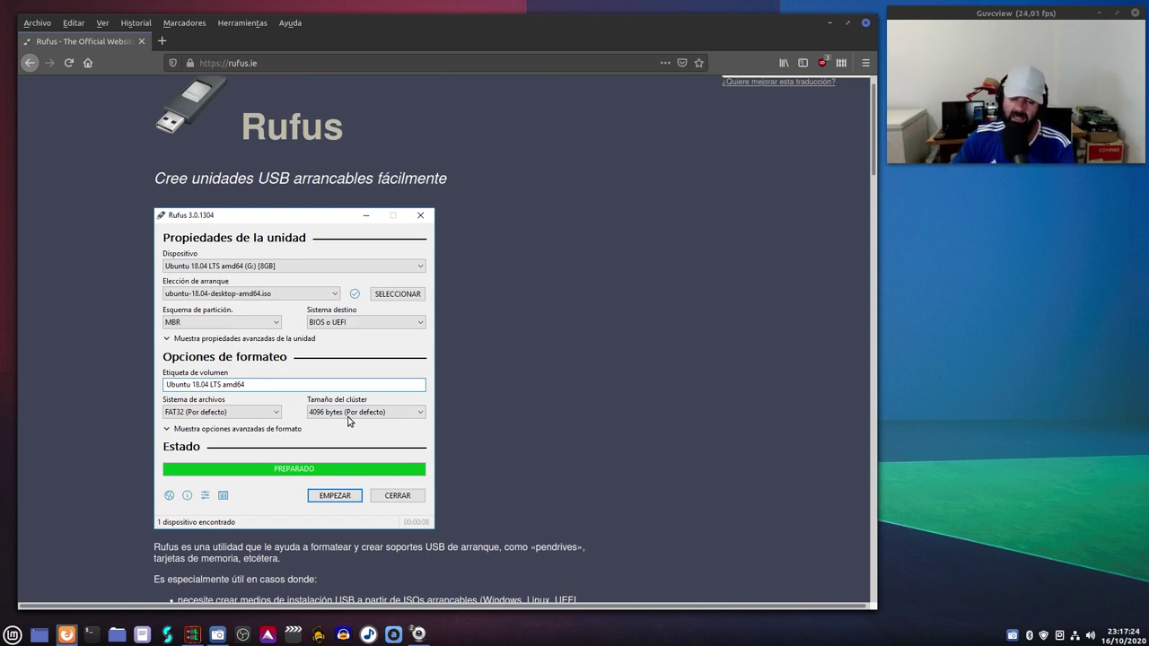
scroll(362, 377, up, 1)
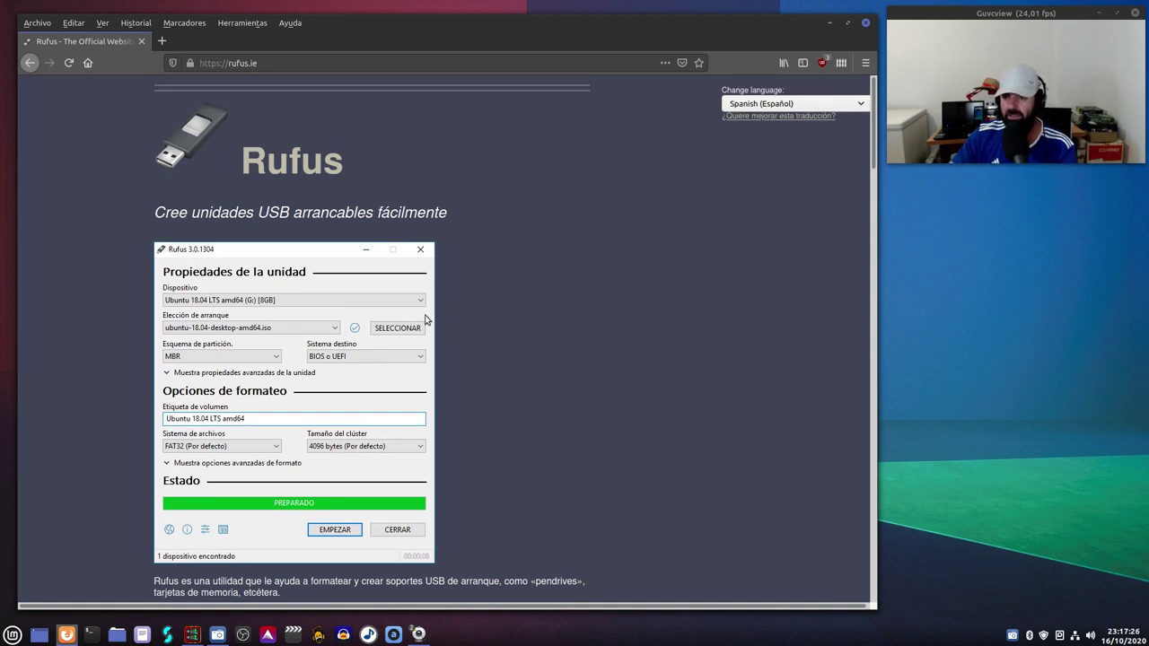
Minimize the browser and open the Win10 JPG folder inside the home folder, arranging its window on the desktop
click(831, 24)
double_click(69, 94)
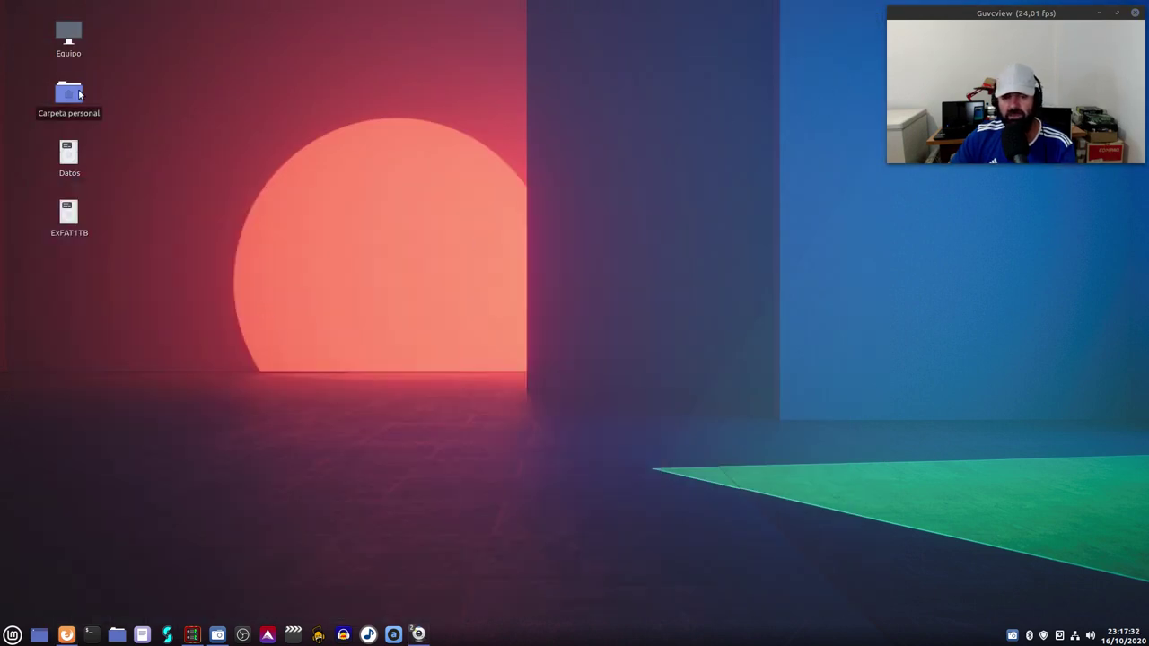
drag(506, 144, 357, 77)
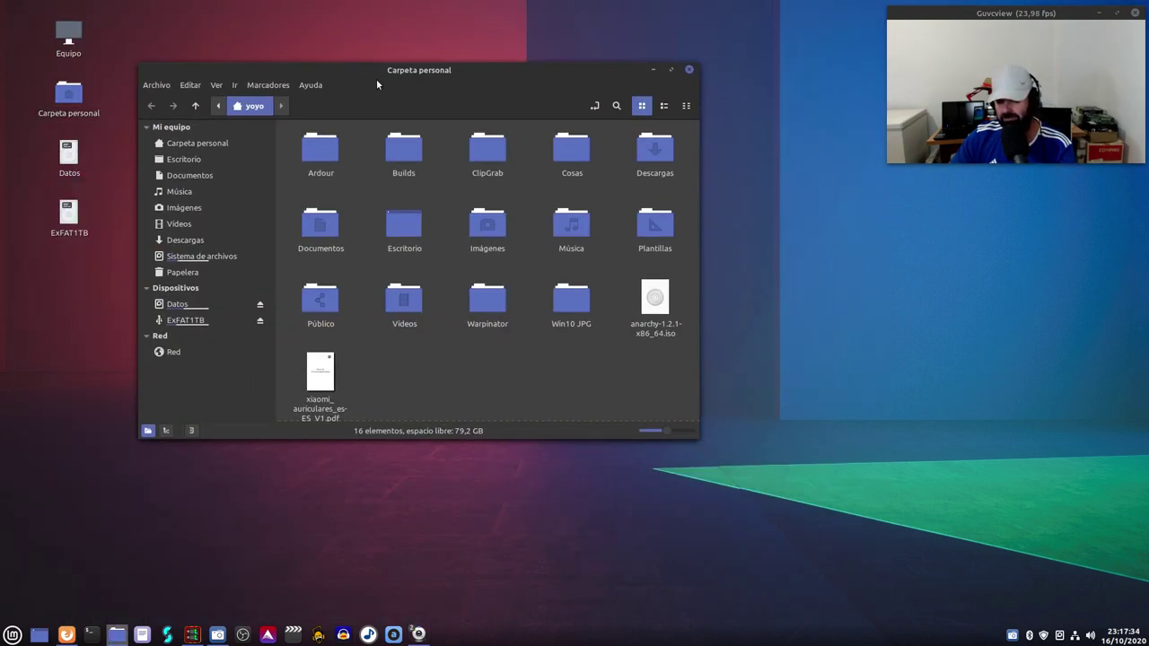
drag(698, 438, 751, 490)
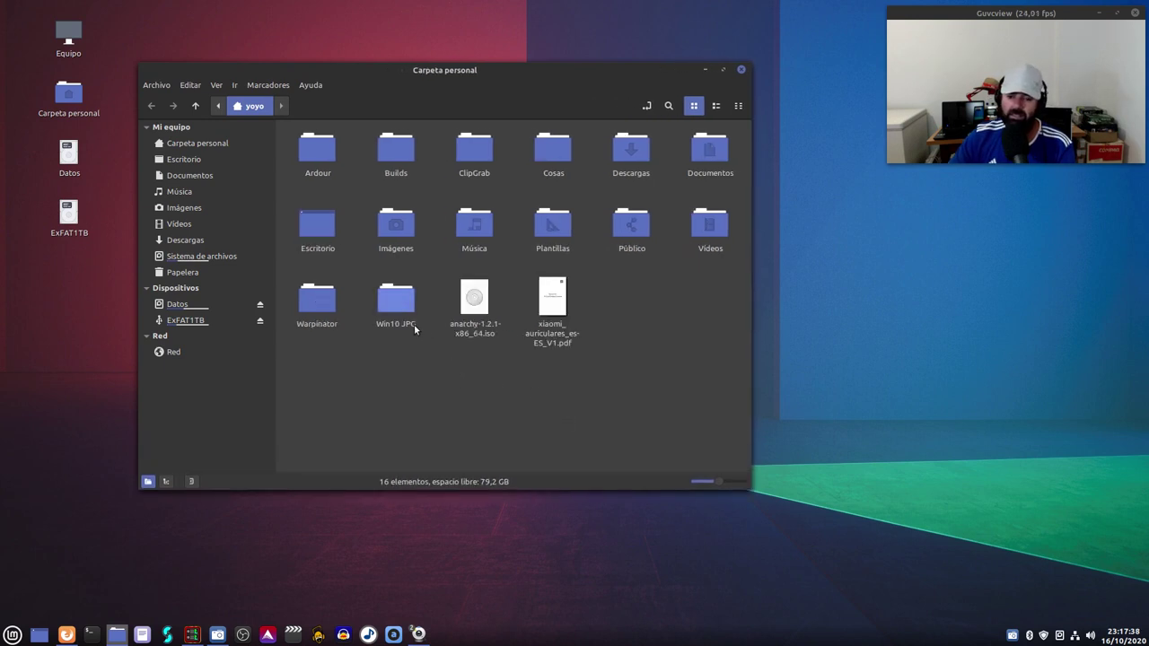
double_click(397, 301)
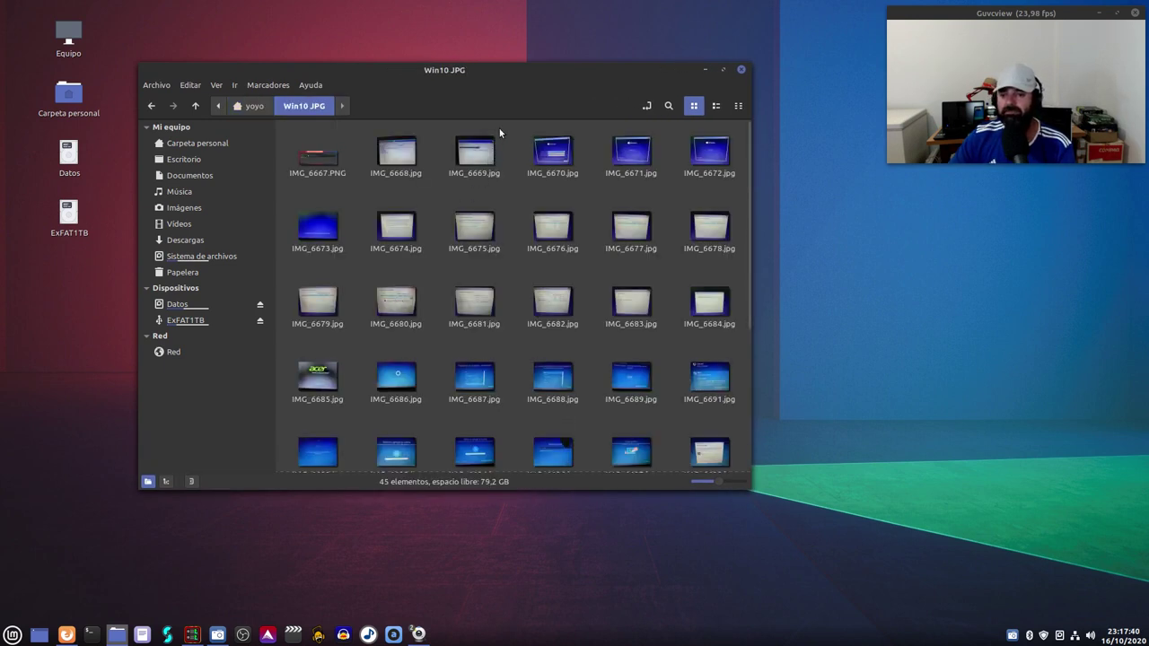
drag(514, 80, 424, 84)
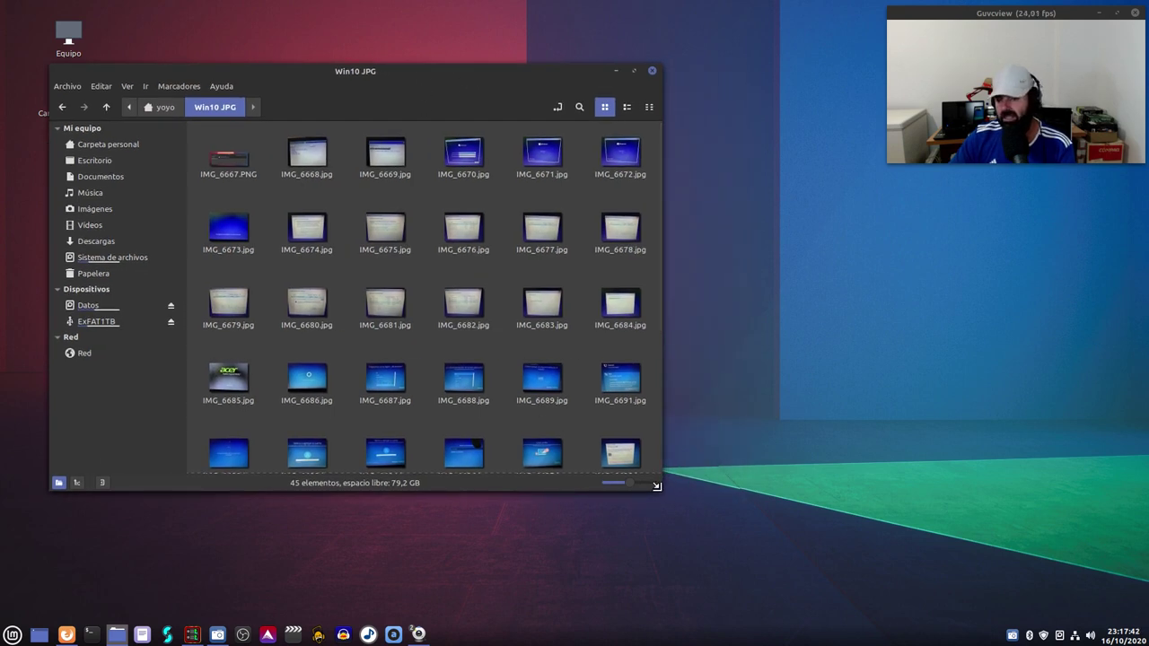
drag(661, 491, 604, 488)
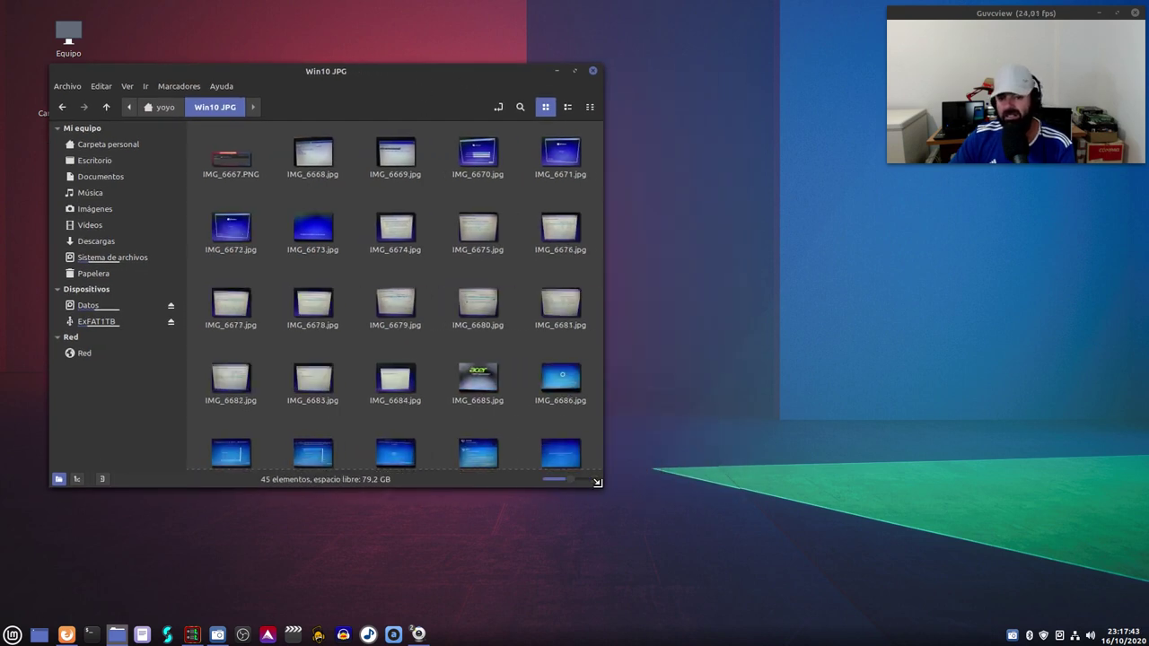
View the download screenshot IMG_6667.PNG and close it, and open IMG_6668.jpg to examine the BIOS boot mode, Secure Boot and boot order
double_click(239, 162)
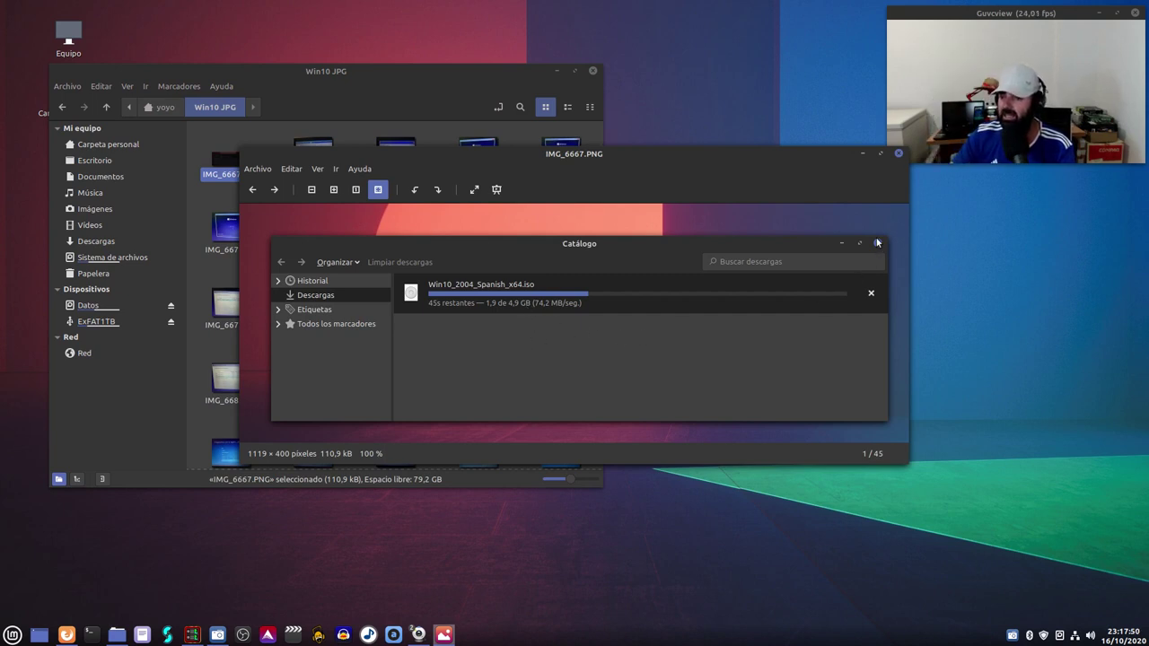
click(898, 153)
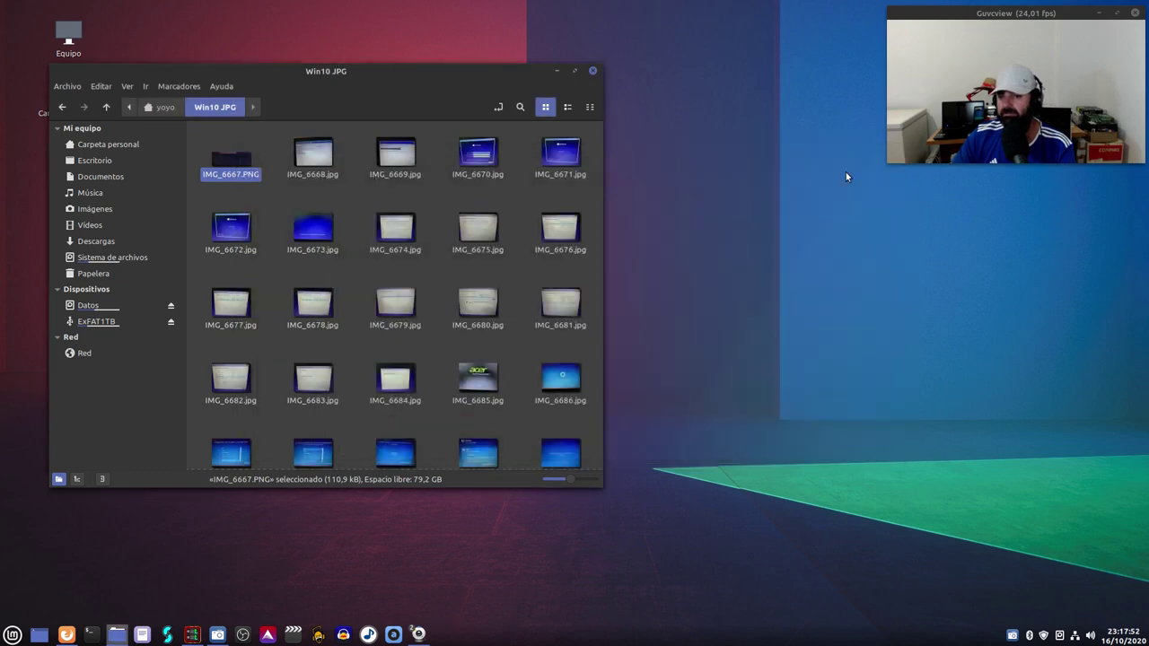
click(318, 157)
double_click(318, 154)
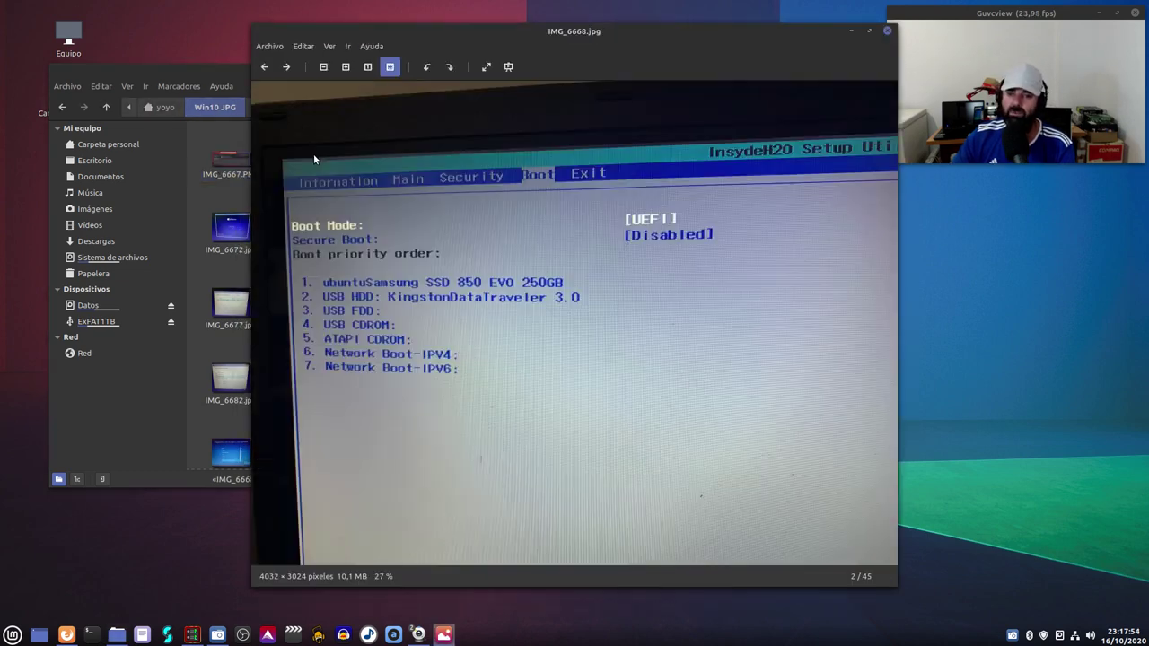
drag(588, 56, 446, 47)
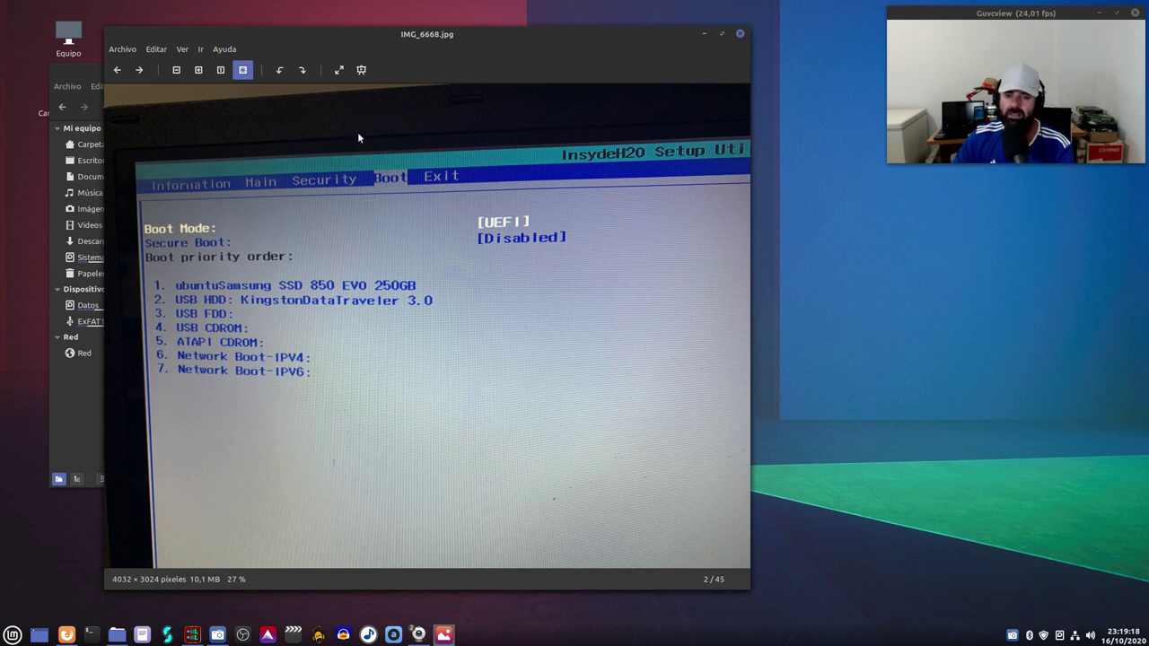
Advance through photos IMG_6669.jpg to IMG_6671.jpg, examining the boot option menu, the enlarged Windows setup language photo and the install screen
click(141, 70)
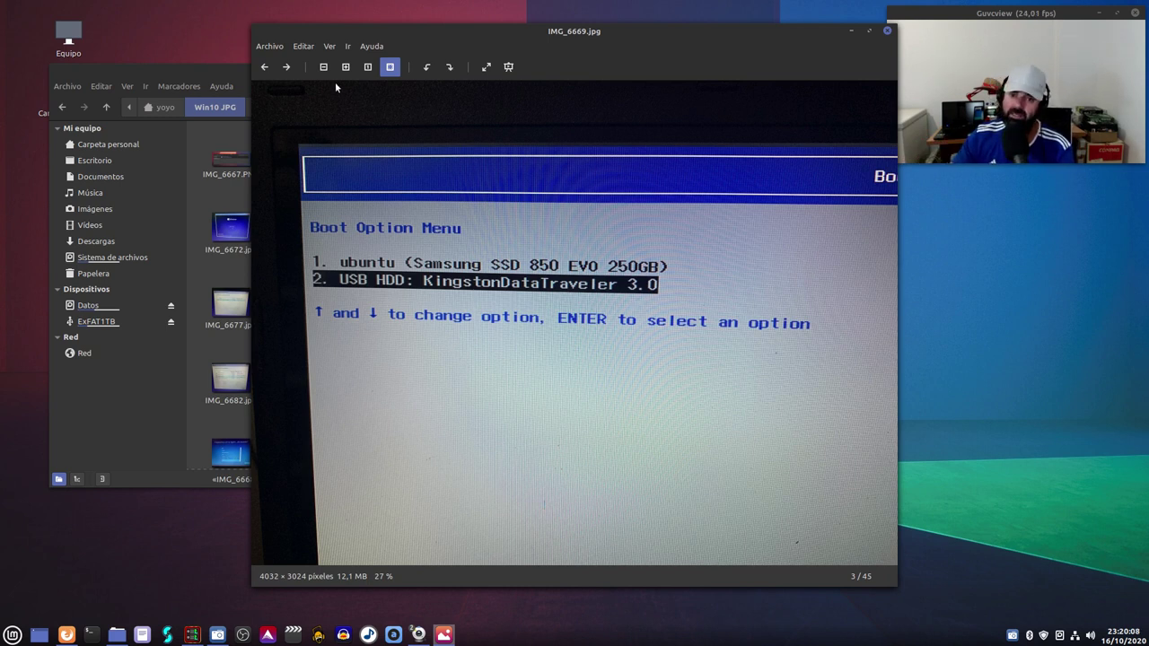
click(288, 68)
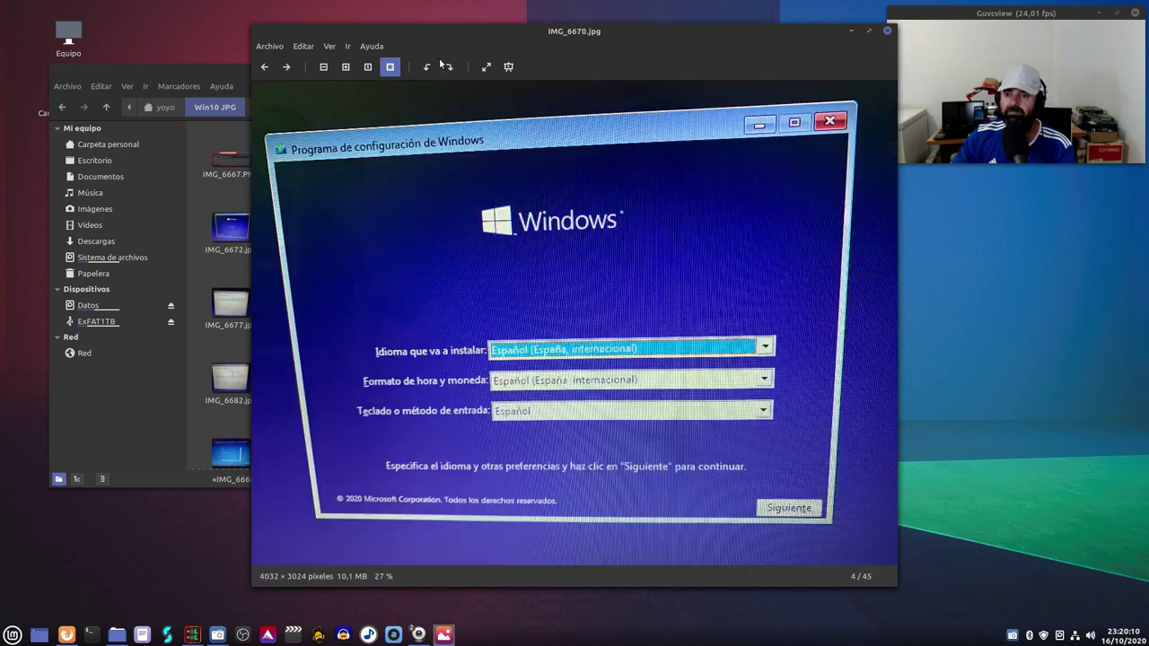
drag(588, 35, 368, 30)
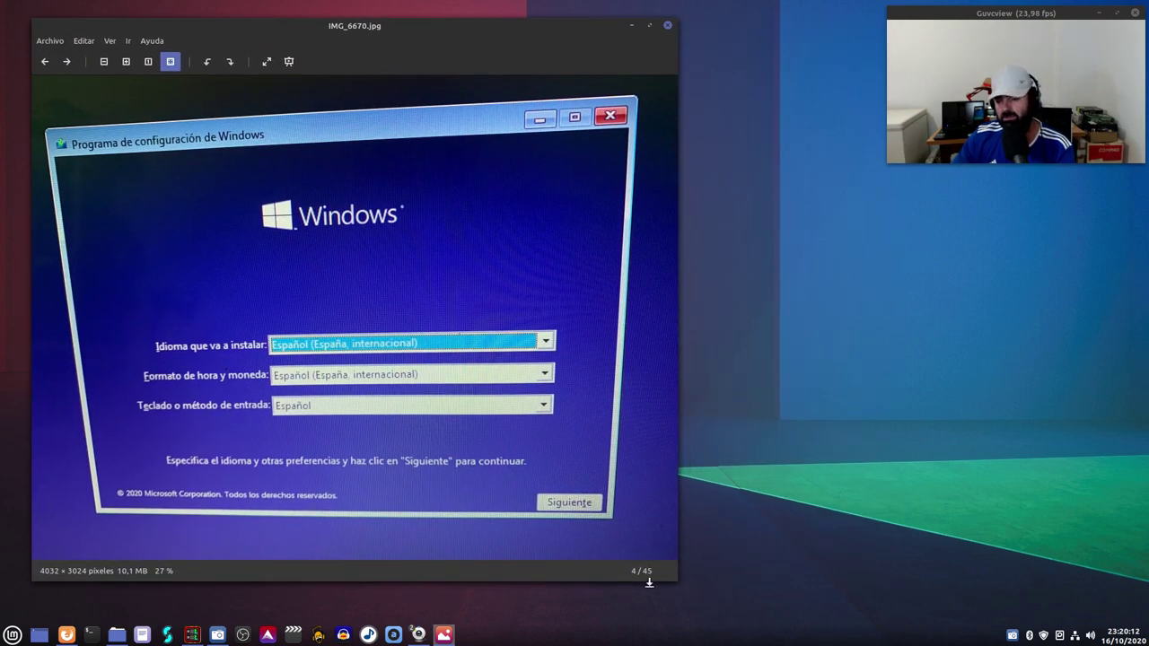
drag(673, 579, 743, 629)
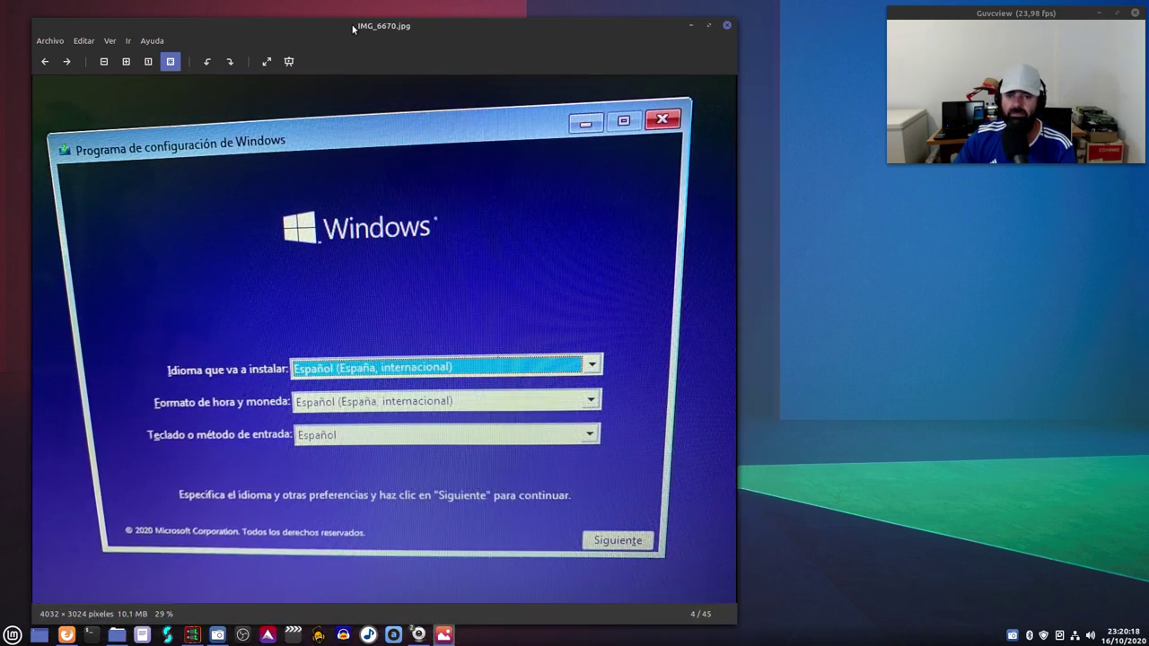
drag(354, 28, 360, 21)
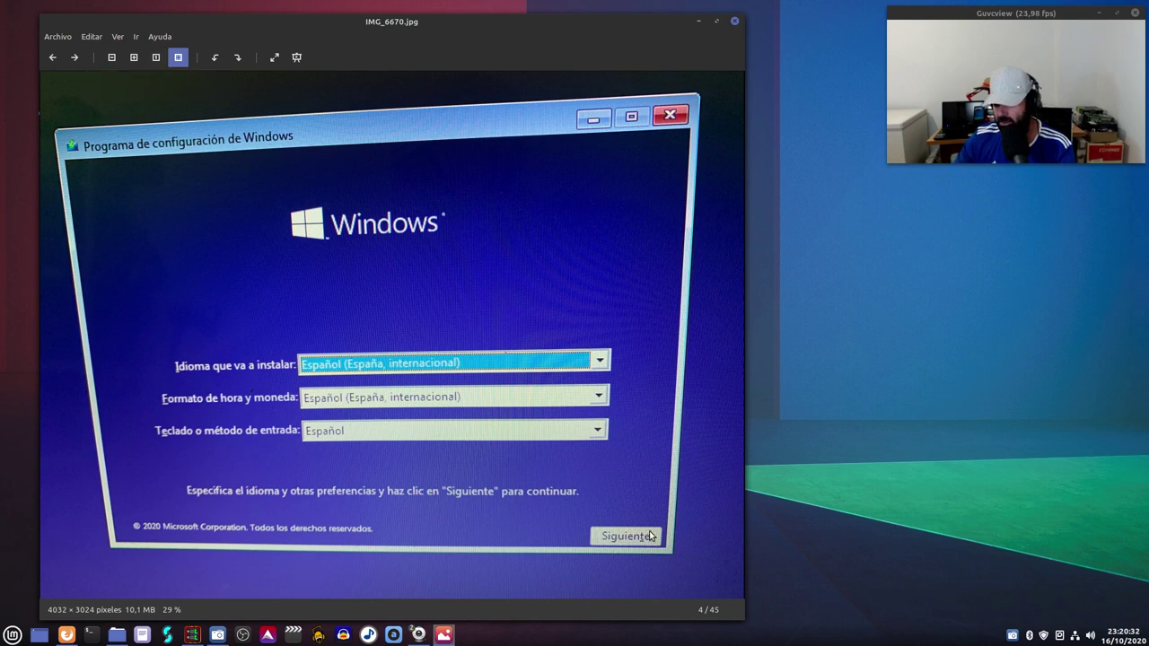
click(75, 59)
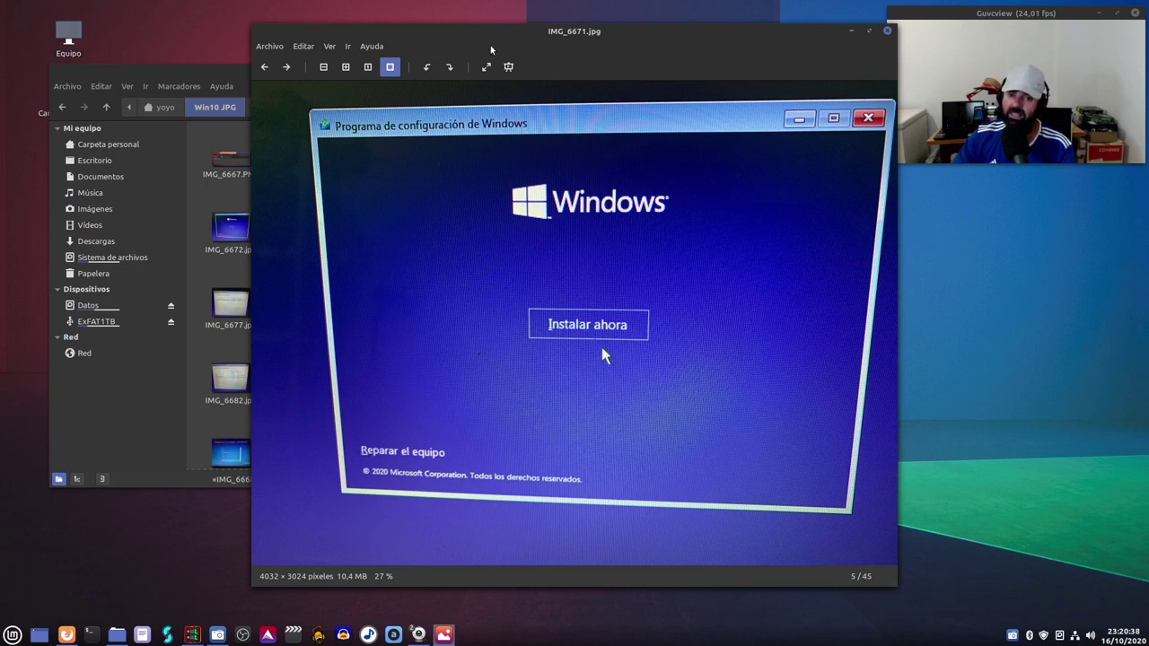
Minimize the Win10 JPG folder window and move the image viewer clear of the webcam window
click(224, 75)
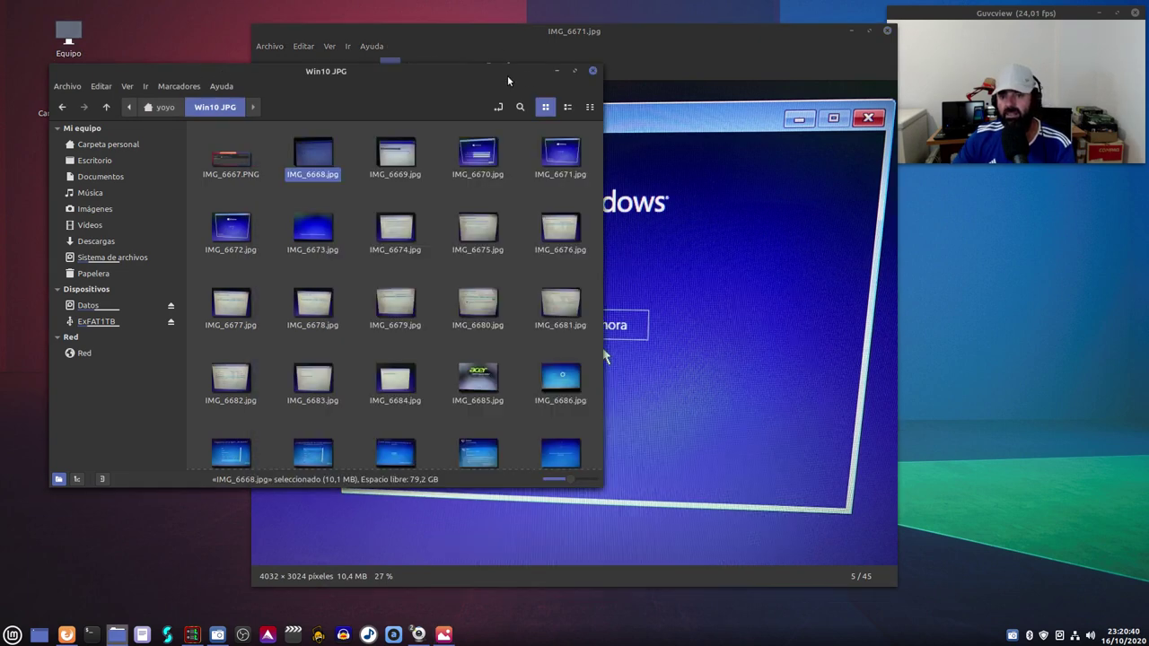
click(555, 75)
drag(558, 141, 432, 126)
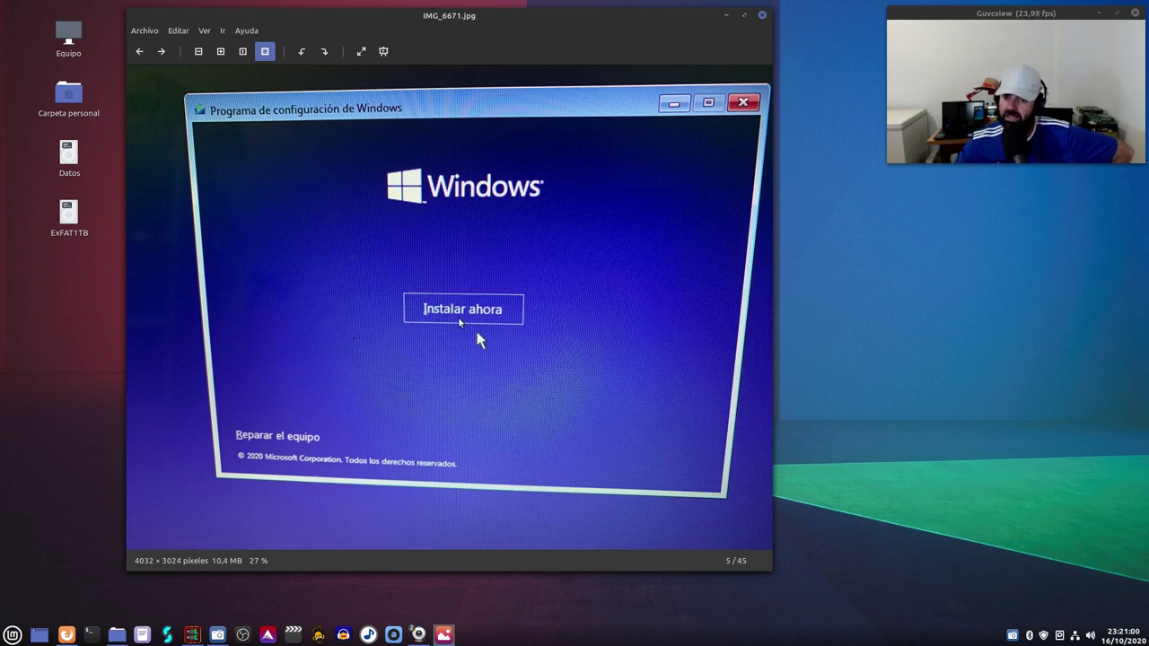
Advance through photos IMG_6672.jpg to IMG_6674.jpg, examining the setup start and licence terms screens, and slightly enlarge the viewer window
click(160, 51)
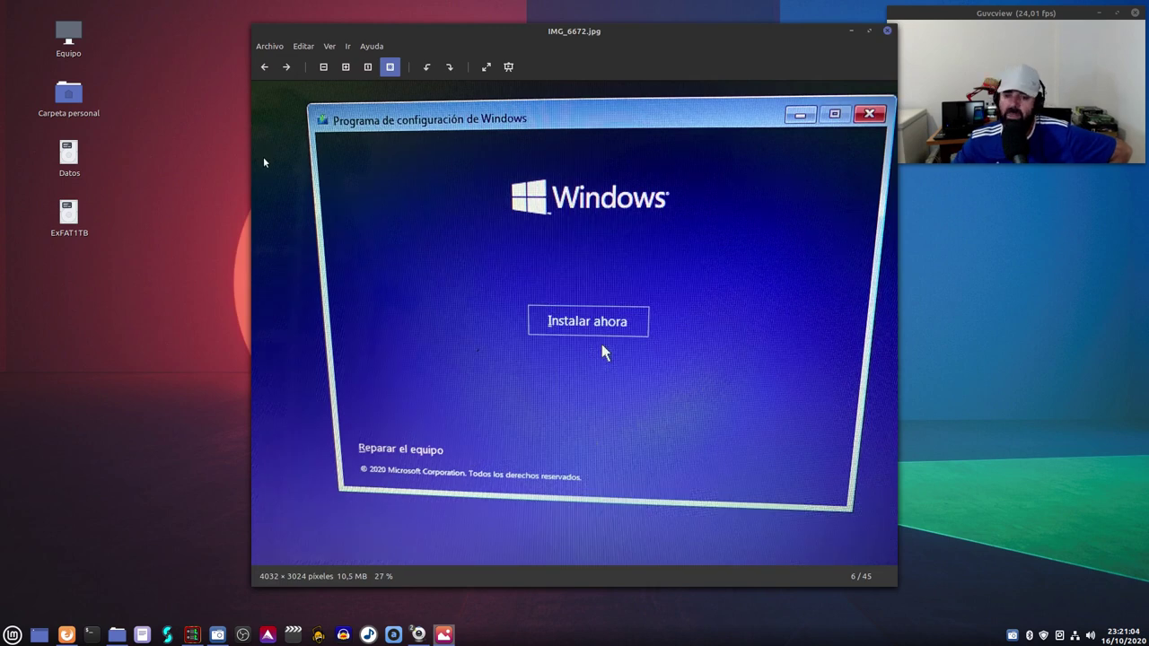
click(286, 67)
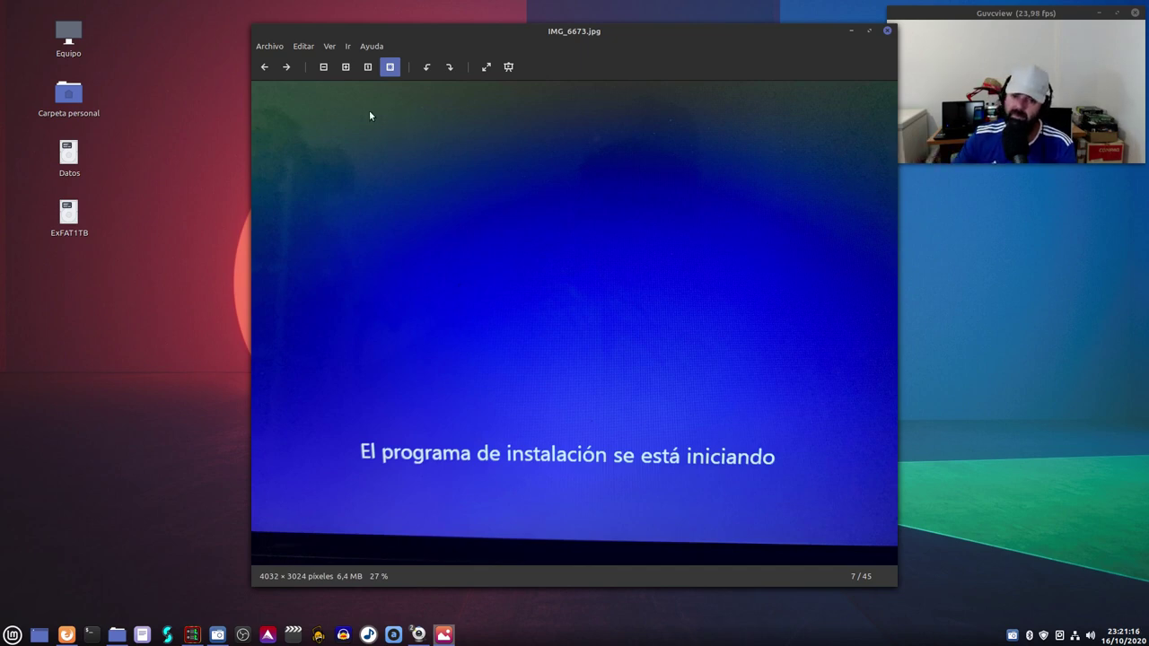
click(287, 66)
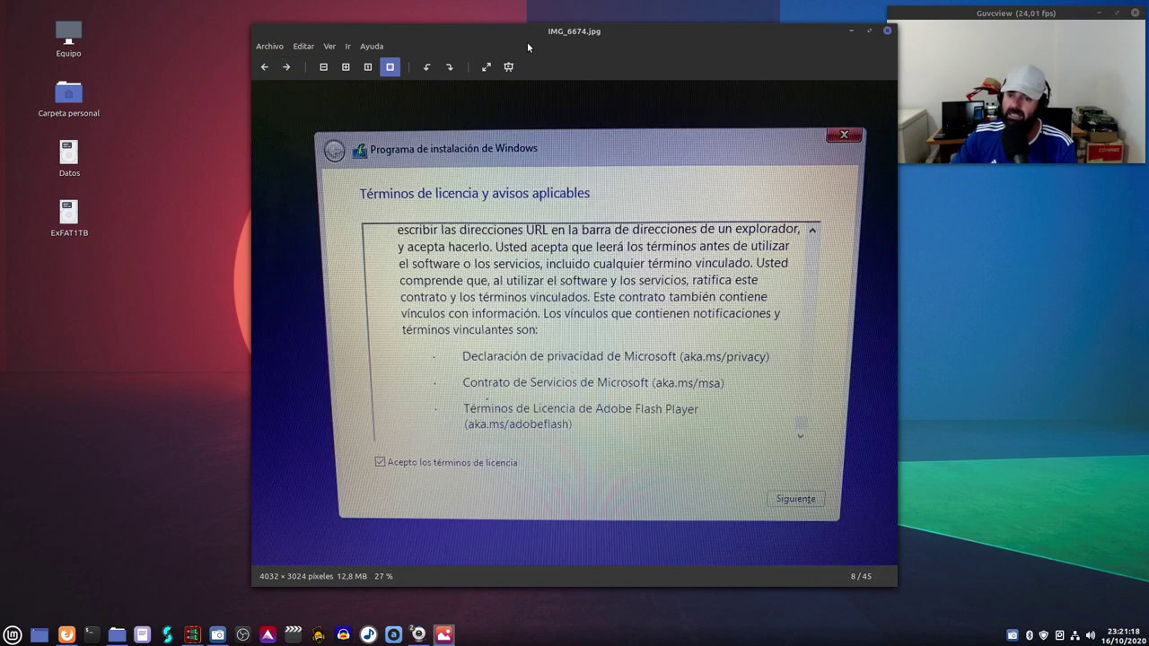
drag(581, 36, 440, 20)
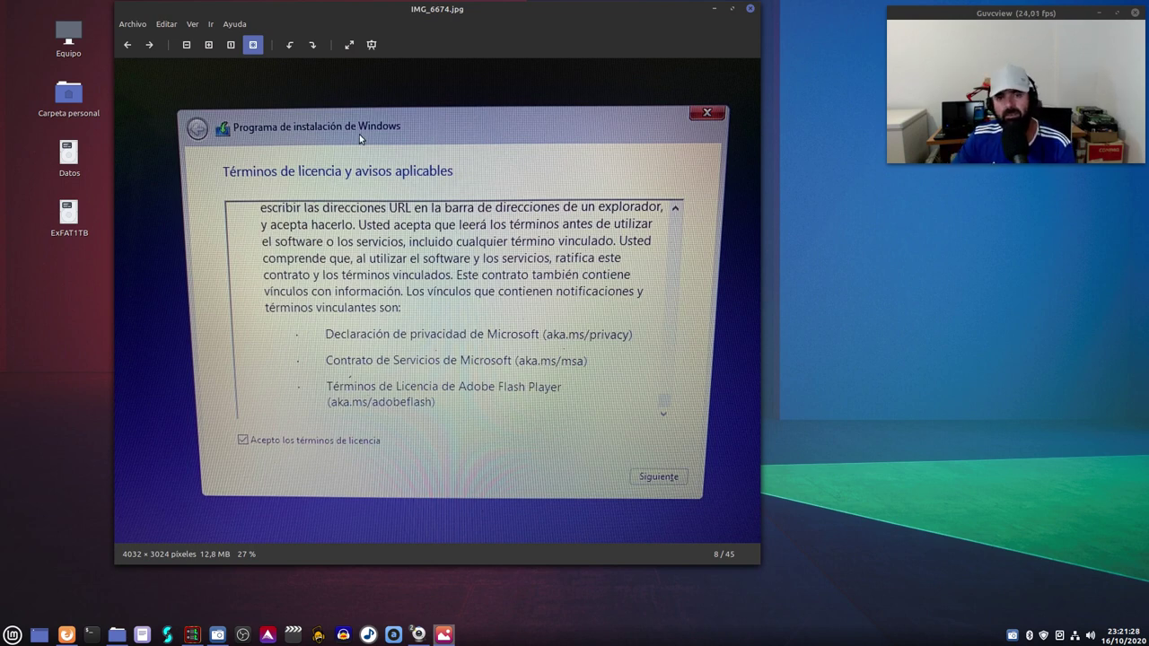
drag(431, 28, 393, 36)
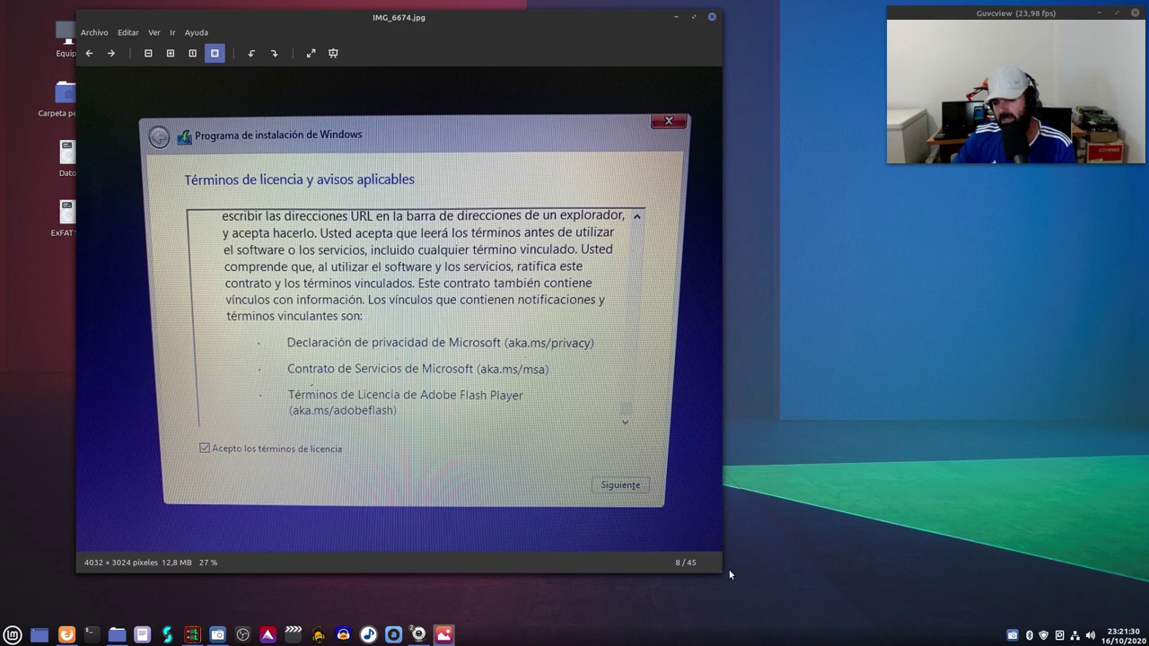
drag(719, 570, 800, 593)
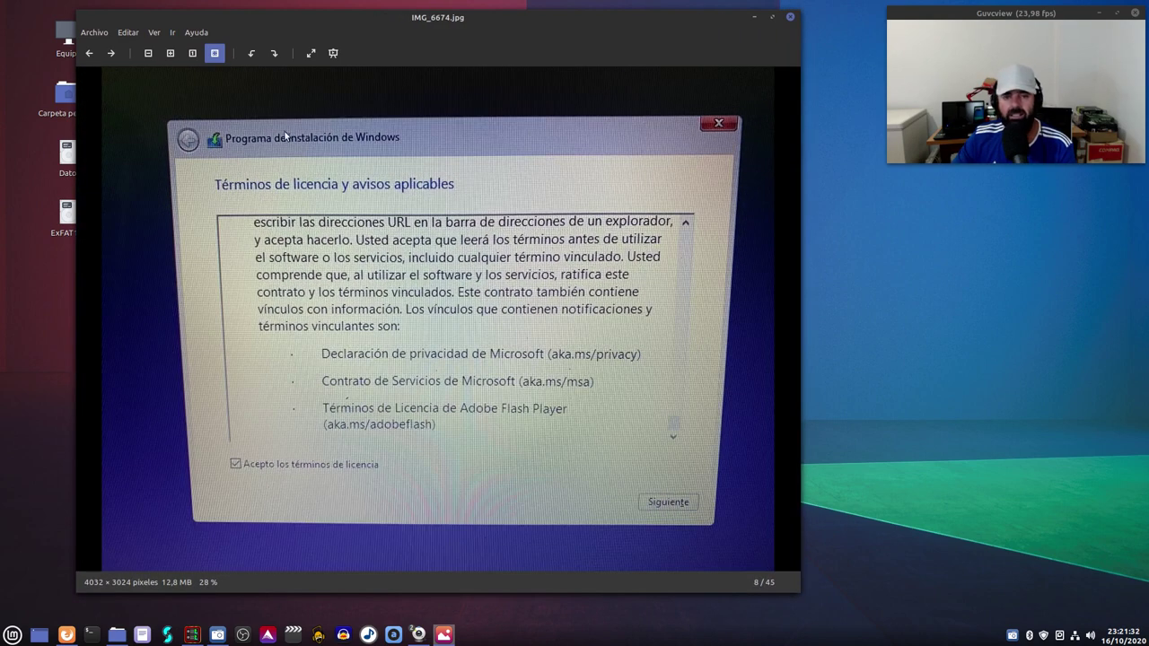
Advance through photos IMG_6675.jpg and IMG_6676.jpg, examining the installation type choices and the disk's original partition list
click(112, 53)
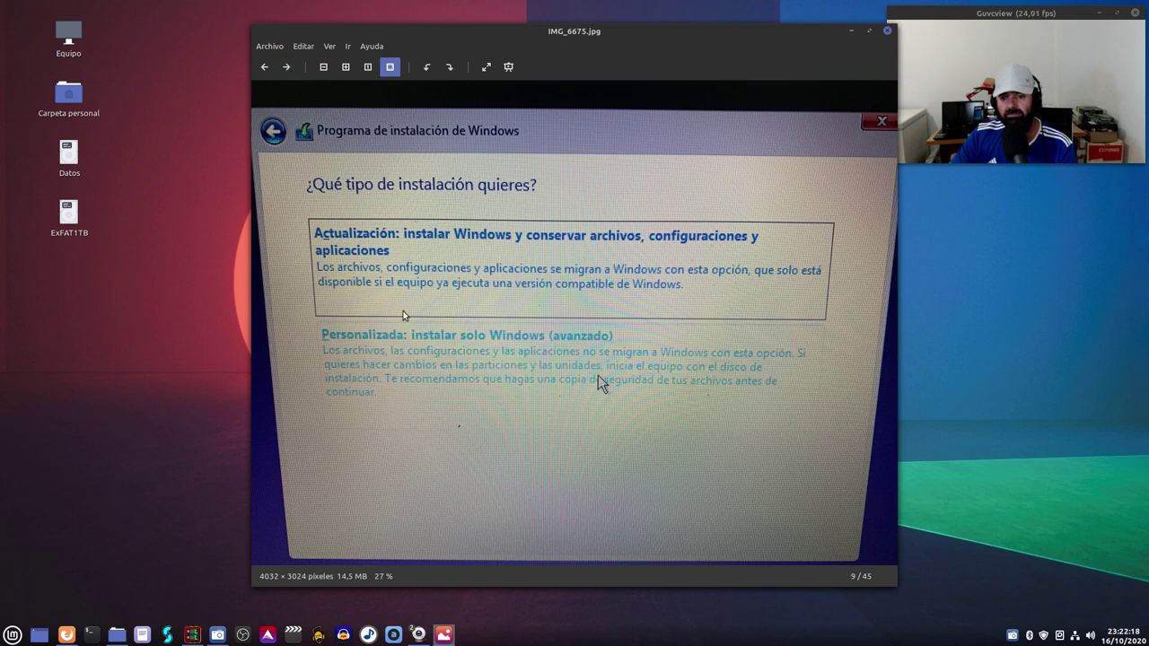
click(286, 70)
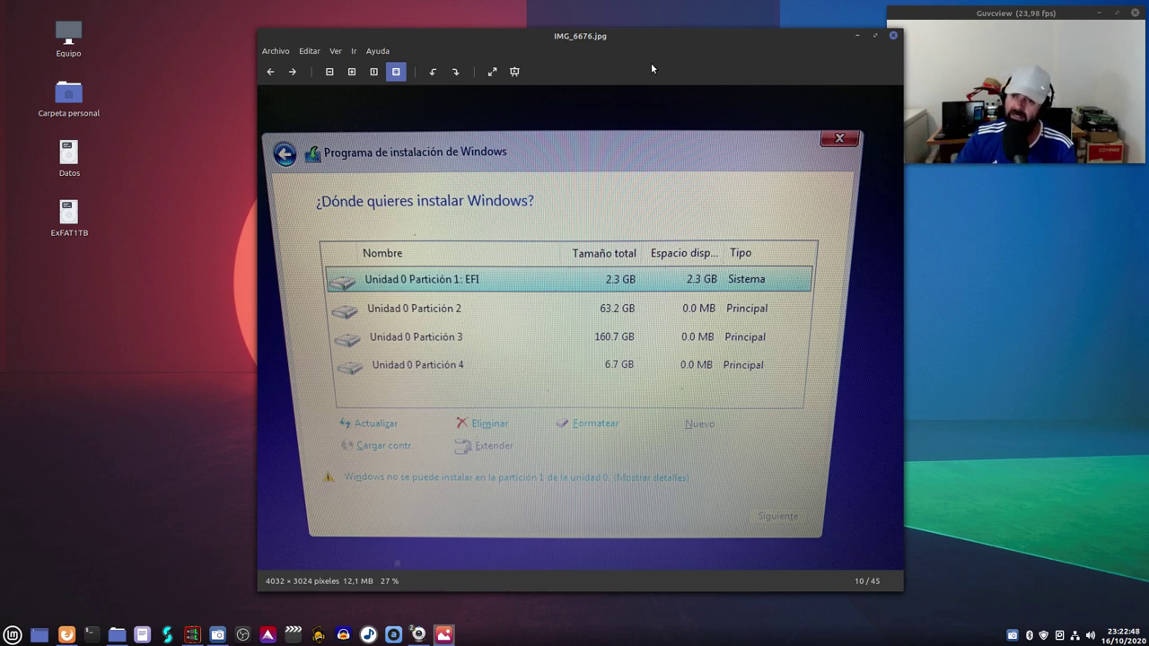
drag(673, 38, 488, 21)
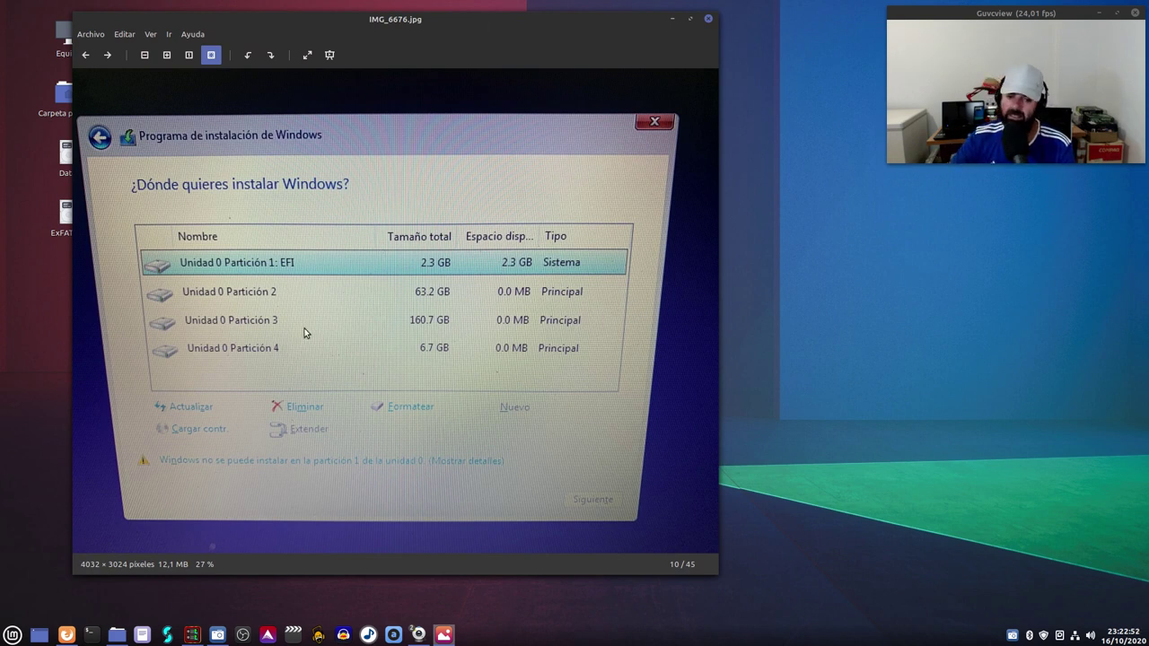
drag(371, 32, 383, 34)
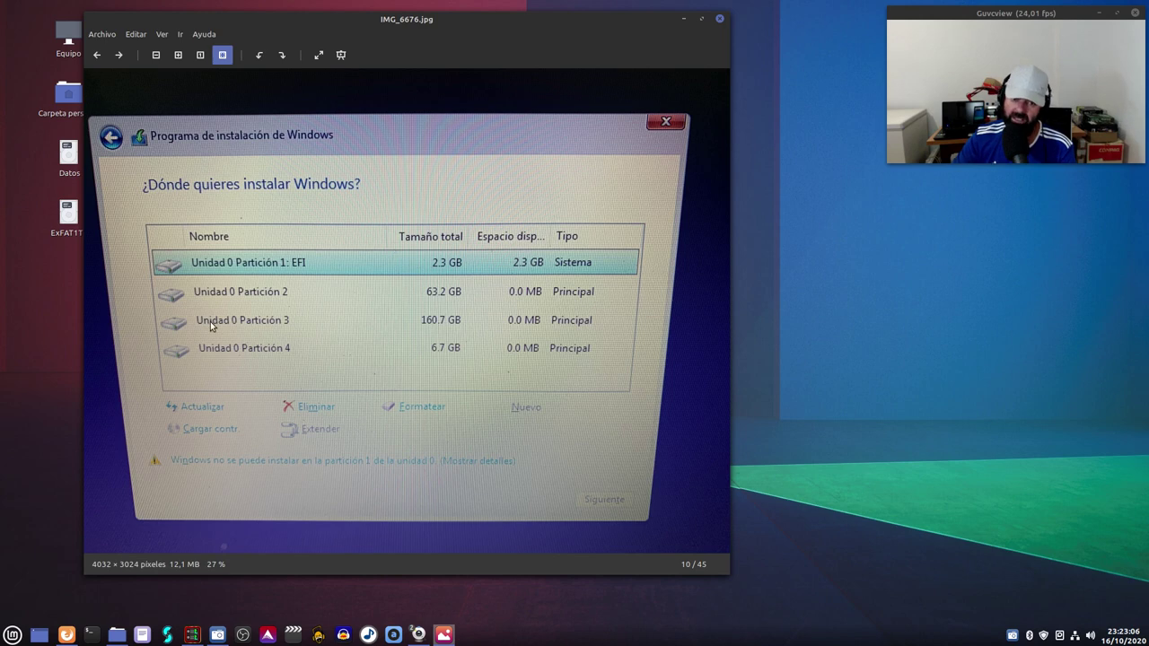
Advance through photos IMG_6677.jpg and IMG_6678.jpg, examining the unallocated disk space and the size field for a new partition
click(118, 54)
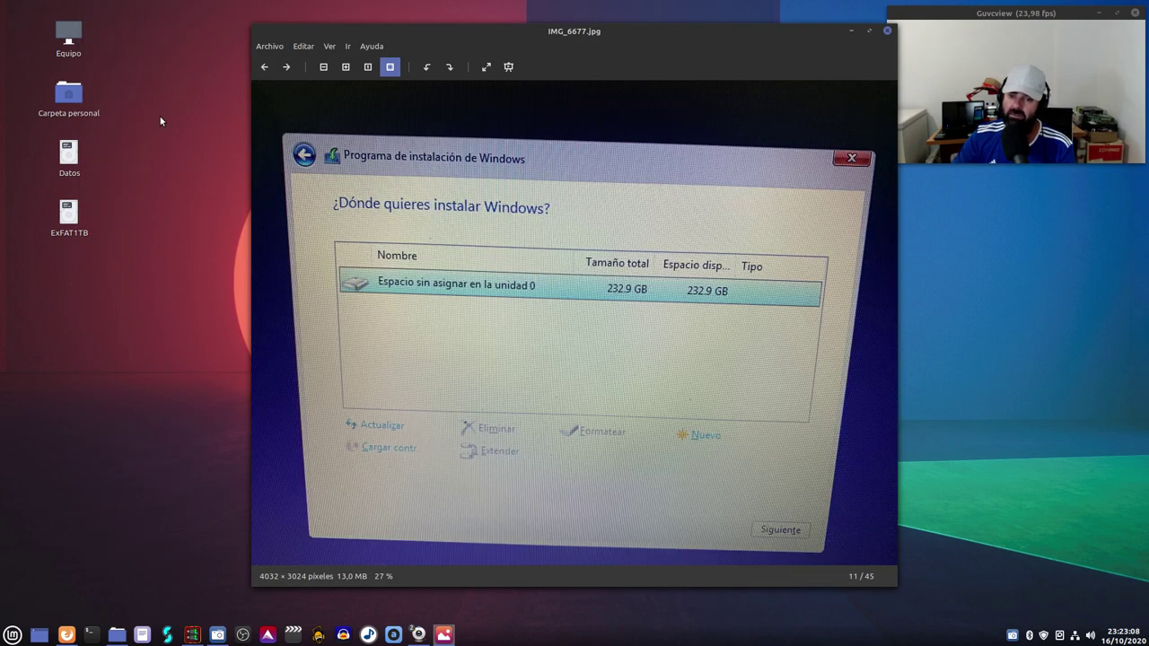
drag(573, 32, 446, 26)
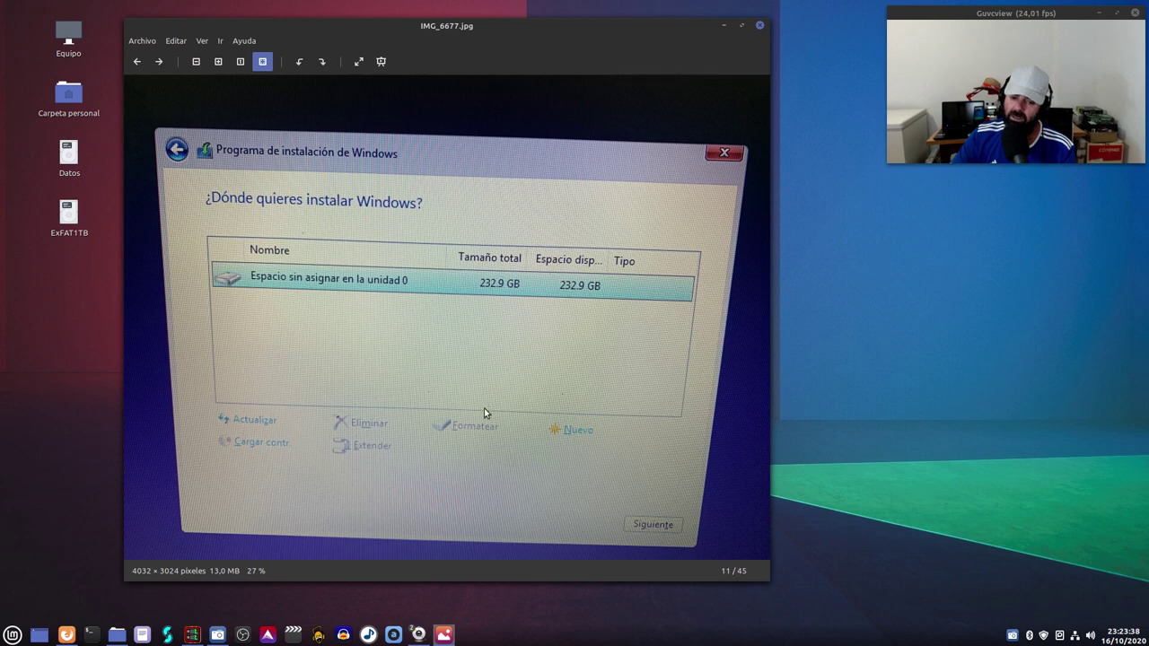
click(159, 62)
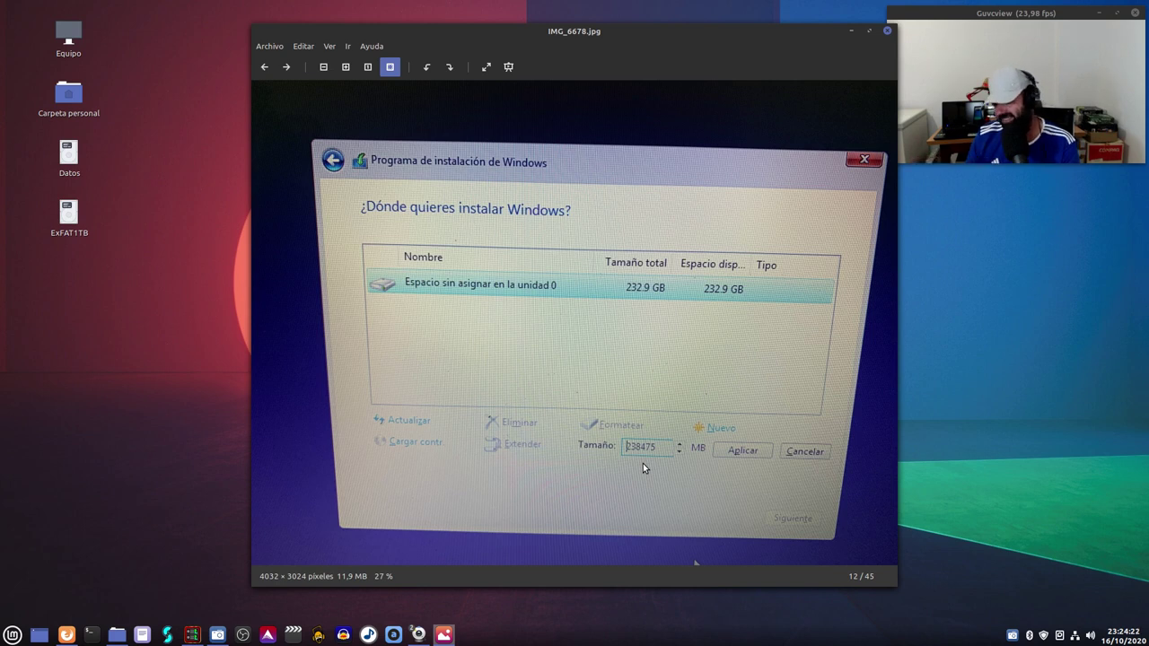
drag(613, 29, 487, 34)
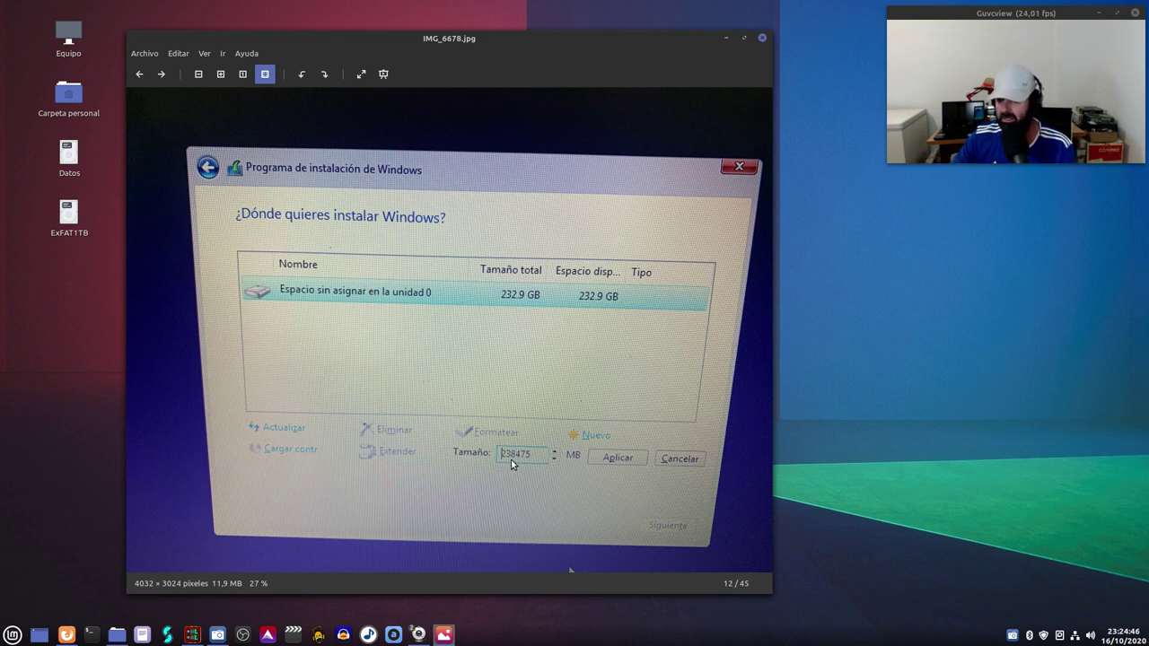
Advance through photos IMG_6679.jpg and IMG_6680.jpg, examining the reduced partition size and the notice about additional system partitions
click(160, 73)
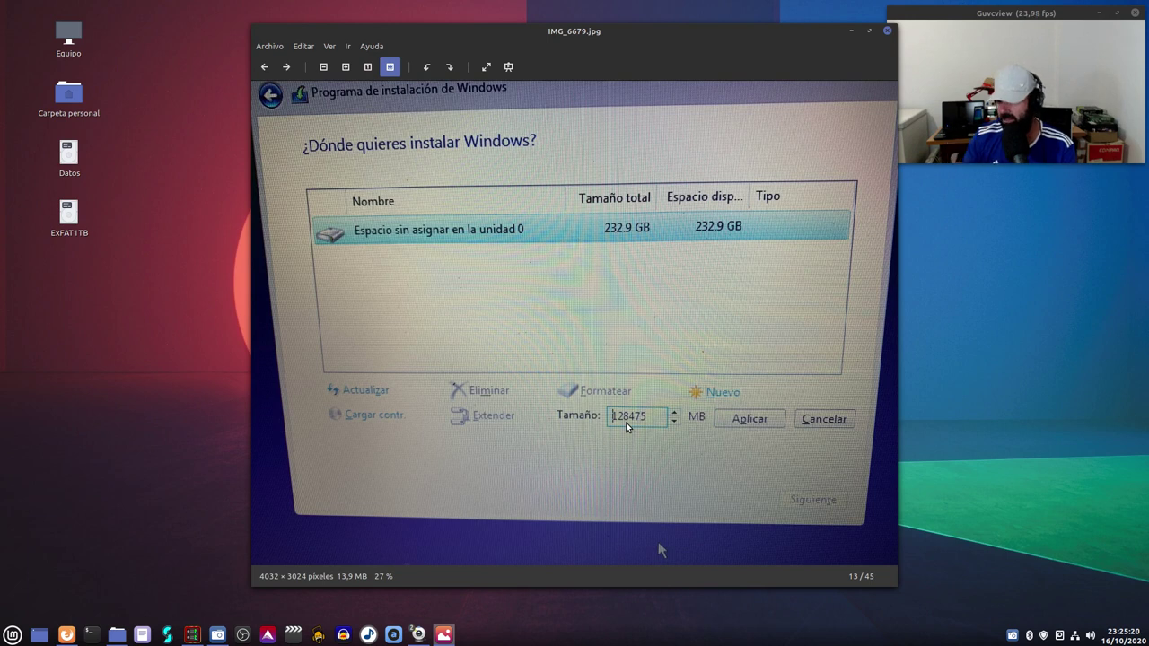
drag(651, 44, 516, 53)
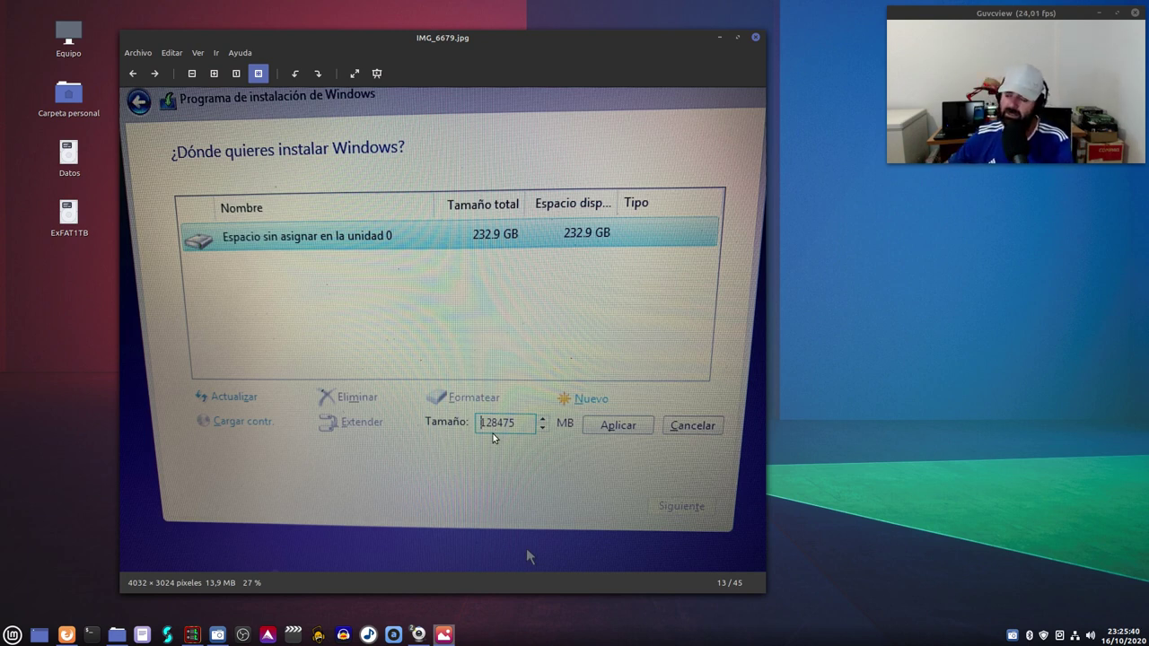
click(156, 75)
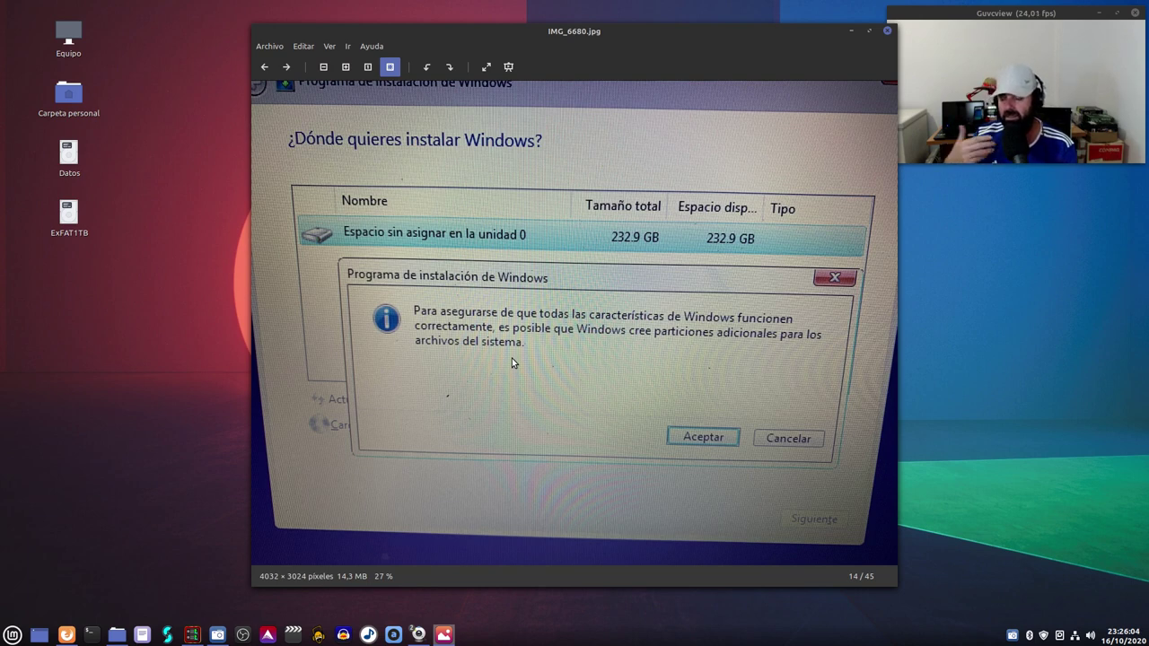
drag(634, 38, 475, 20)
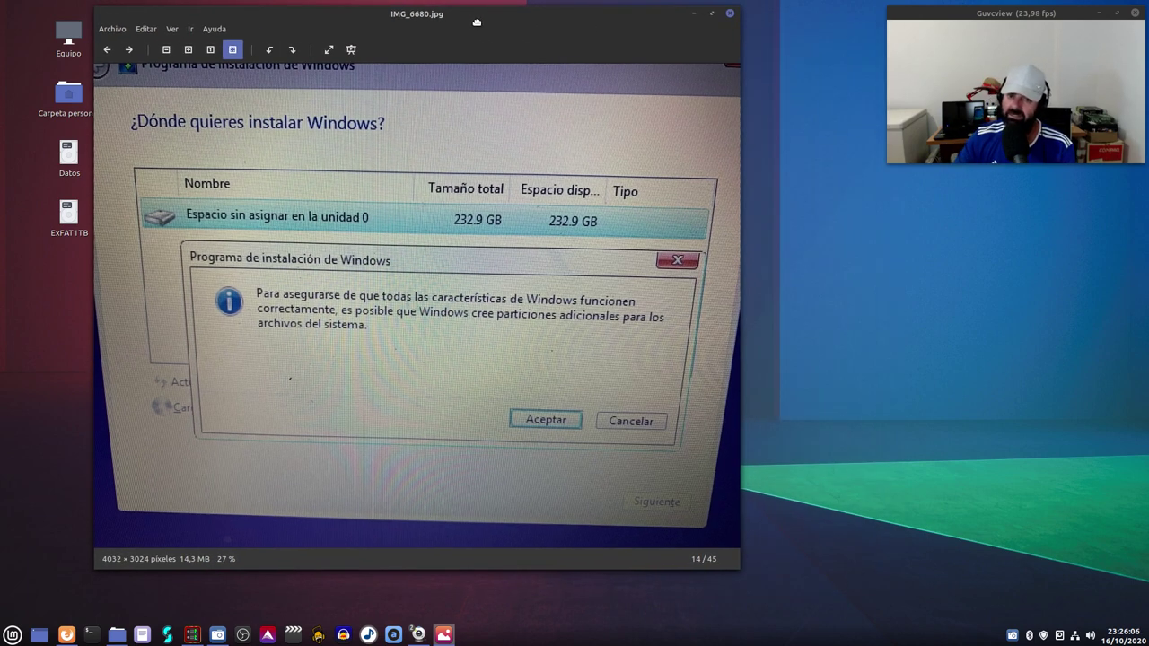
Advance through photos IMG_6681.jpg and IMG_6682.jpg, examining the newly created partitions and the primary partition selected for Windows
click(126, 50)
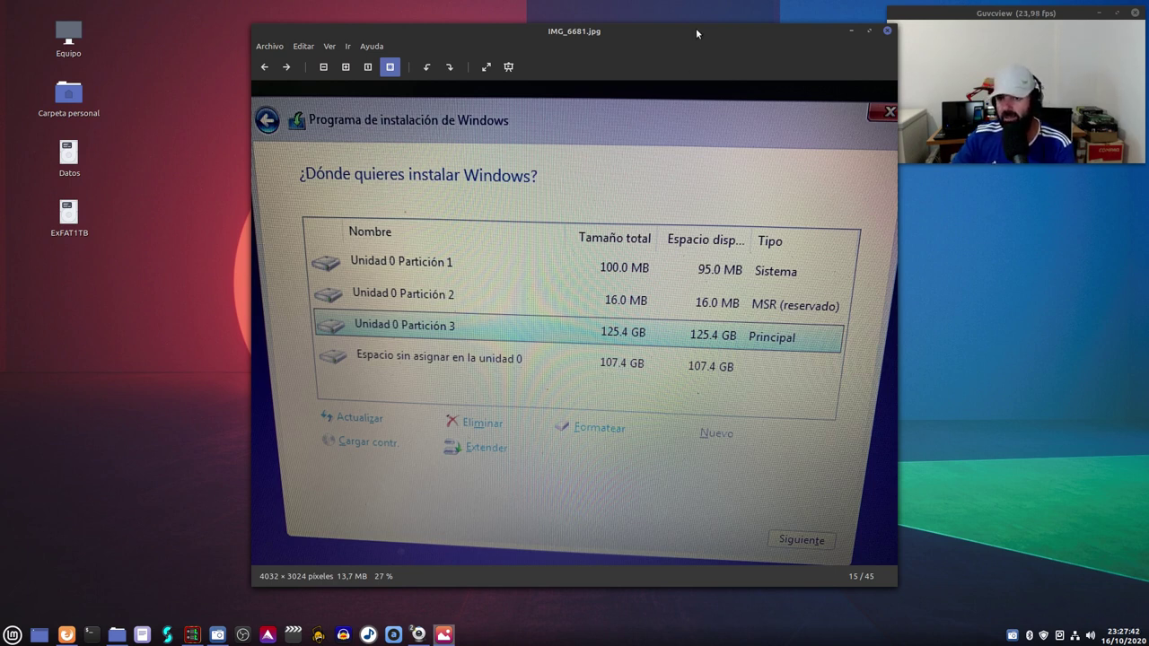
drag(660, 39, 509, 43)
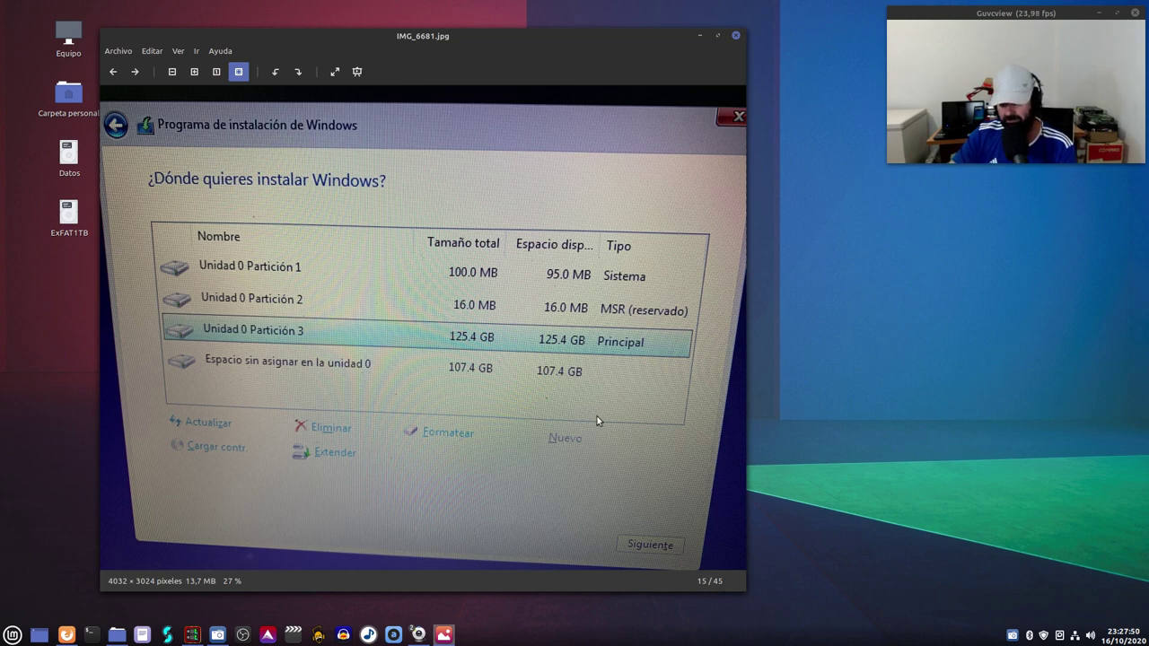
click(137, 70)
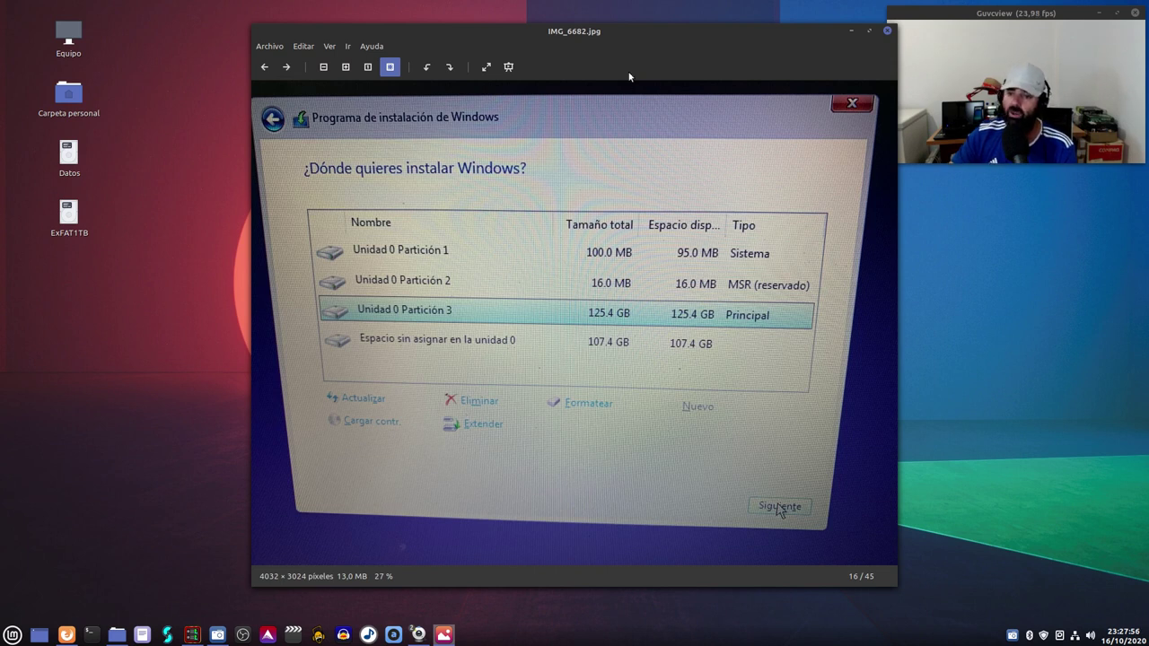
drag(614, 42, 467, 41)
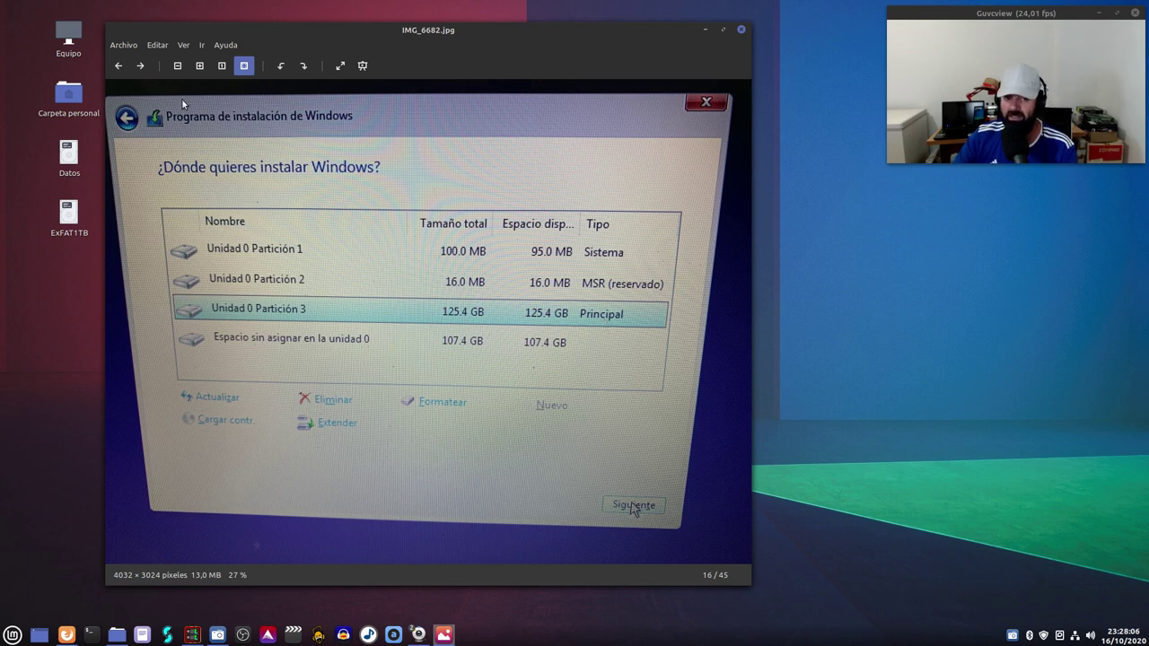
Advance through photos IMG_6683.jpg and IMG_6684.jpg, examining the Windows installation progress and the restart countdown
click(141, 68)
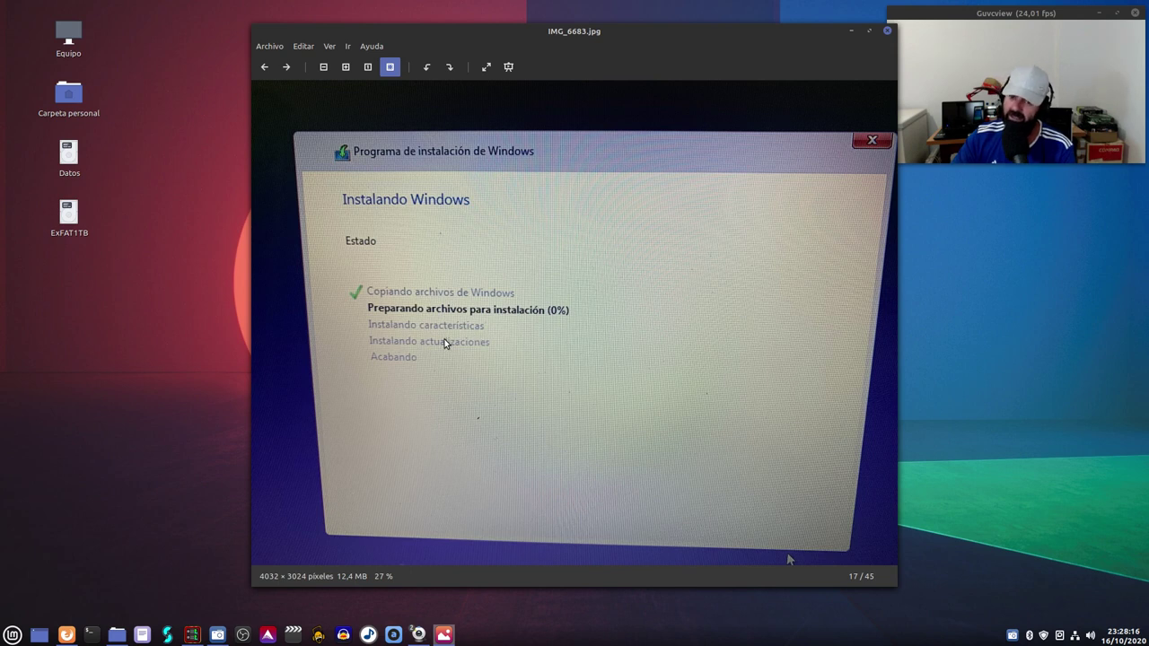
drag(655, 33, 511, 22)
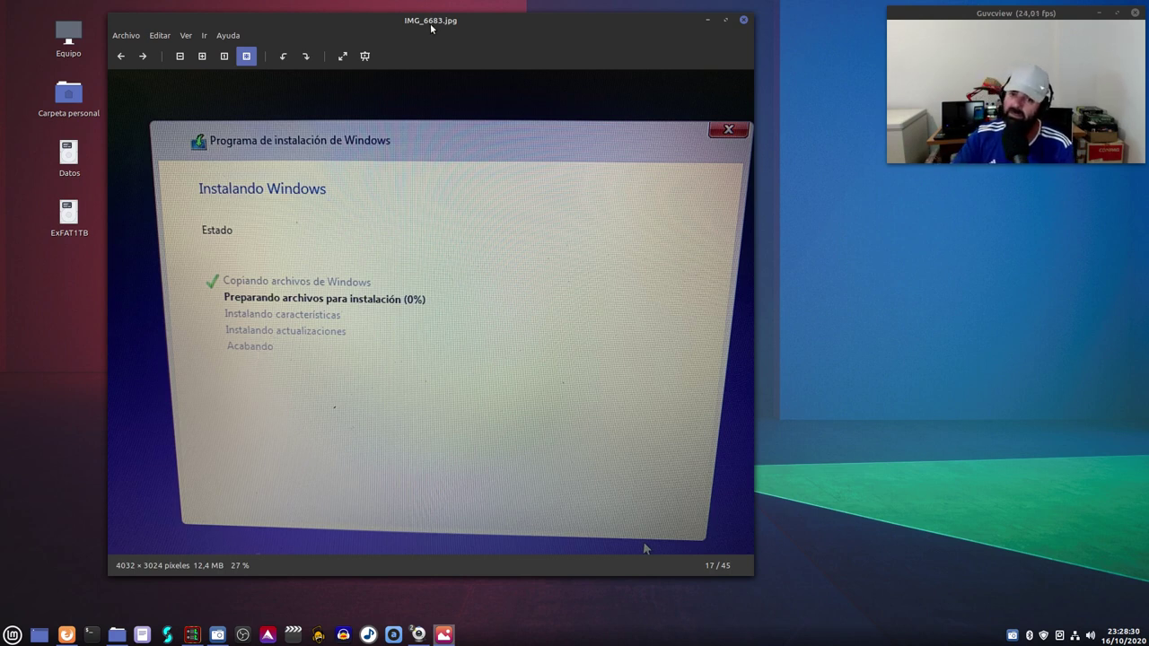
drag(429, 24, 383, 23)
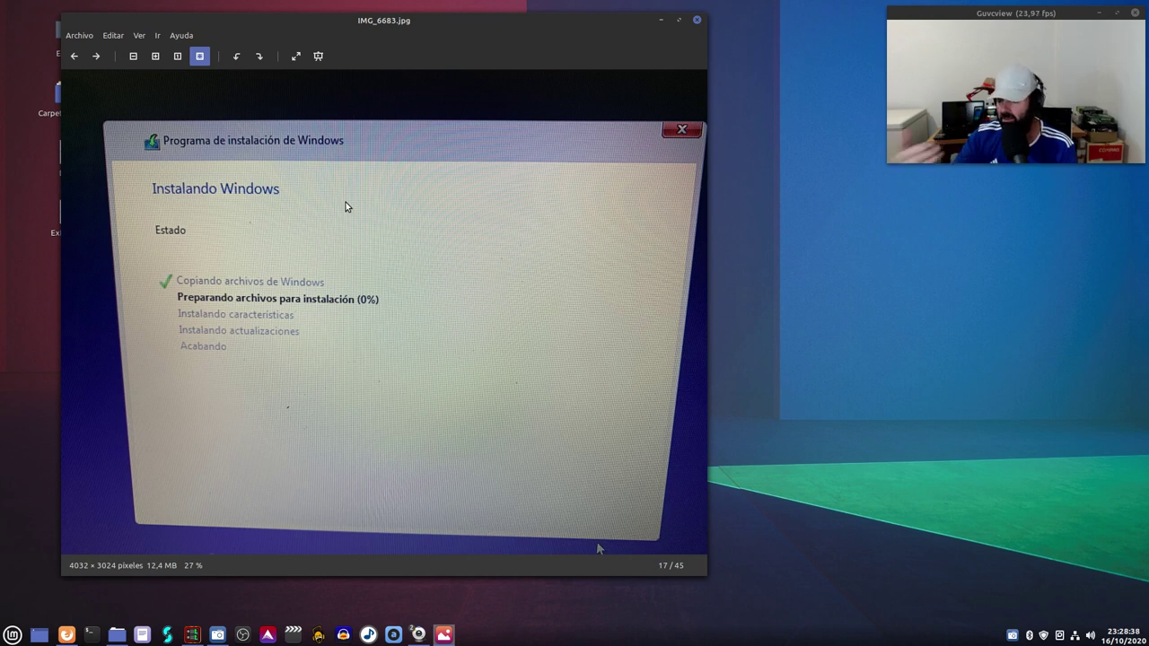
click(94, 55)
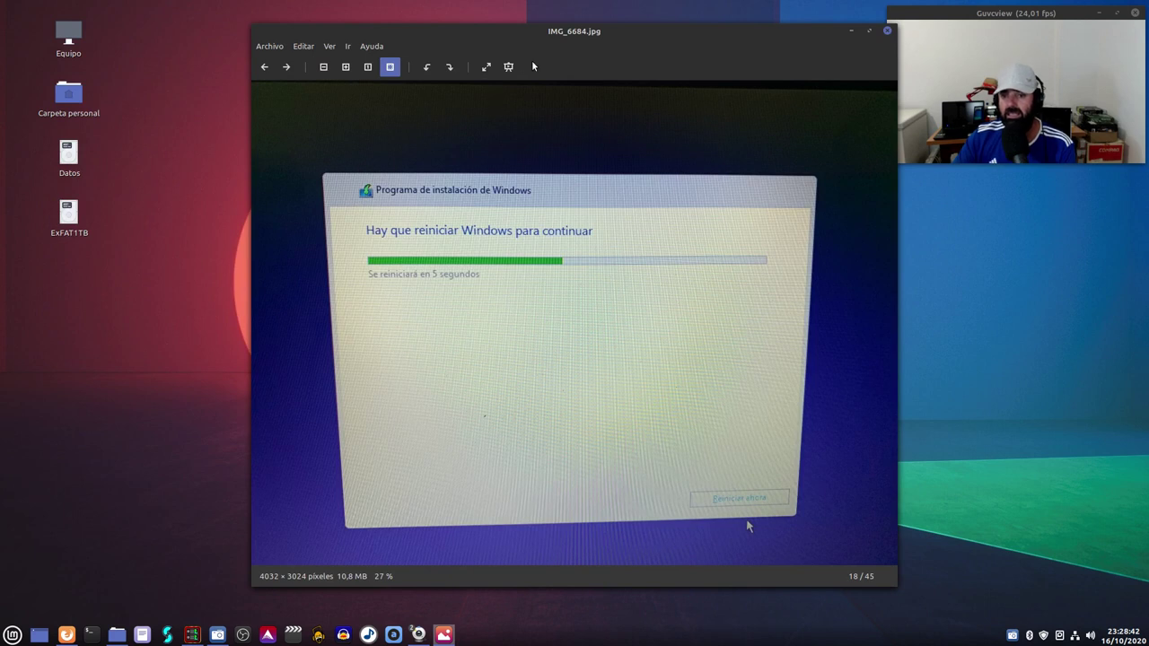
drag(553, 38, 403, 39)
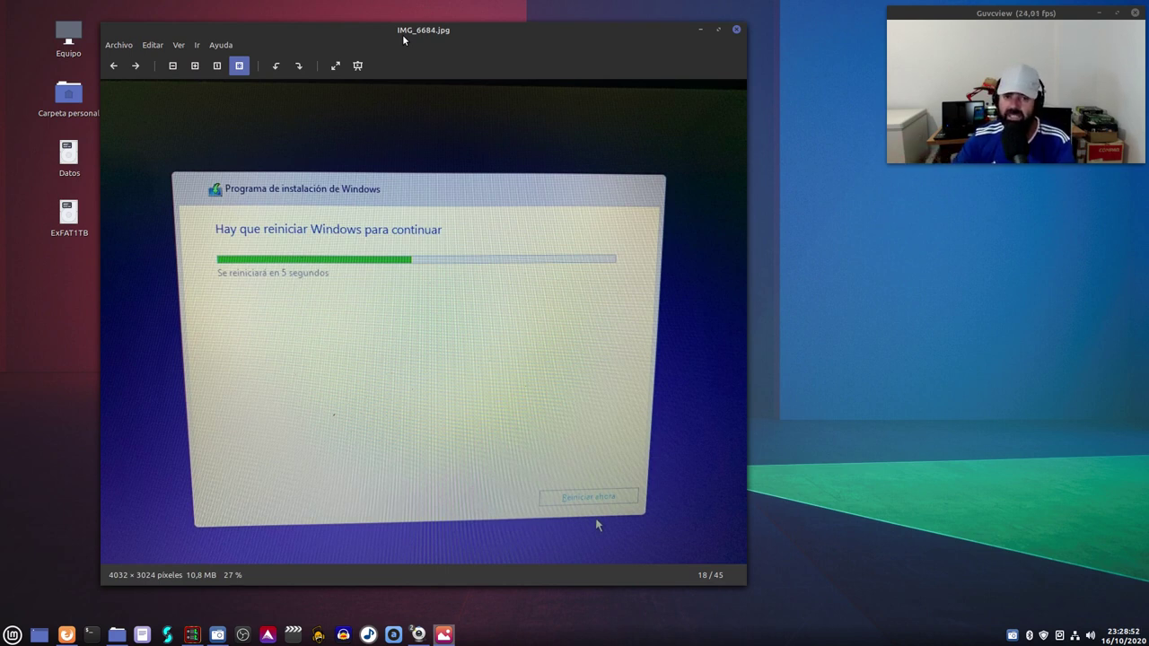
Advance through photos IMG_6685.jpg to IMG_6687.jpg, examining the Acer preparation screen, the initial setup welcome and the region selection
click(135, 66)
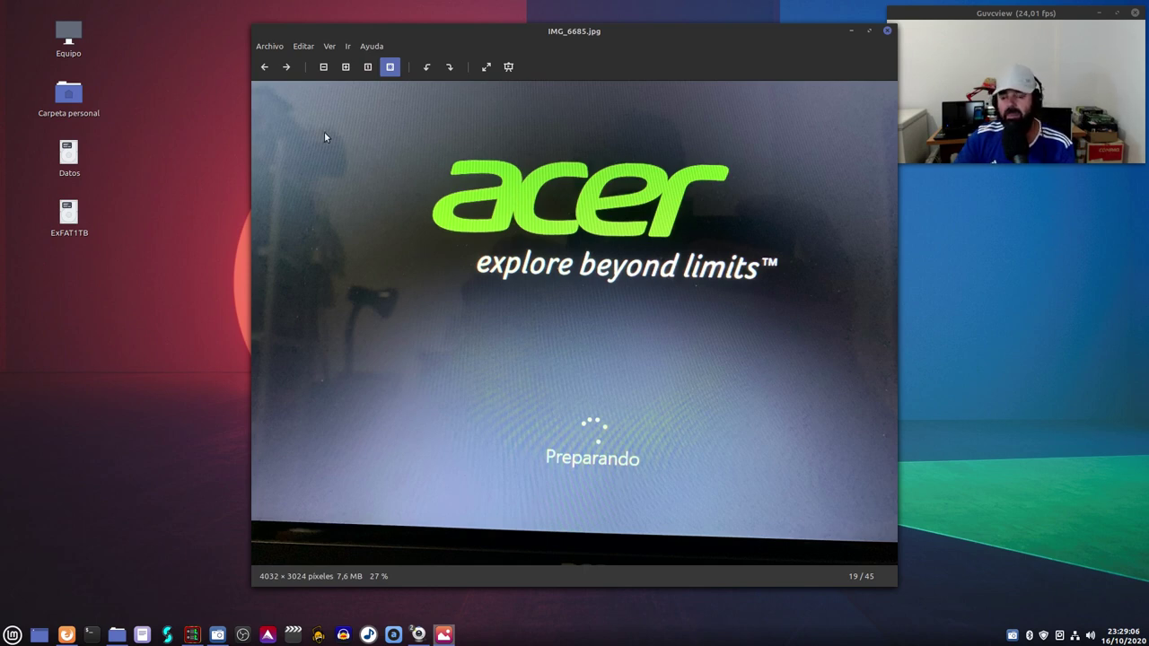
click(287, 67)
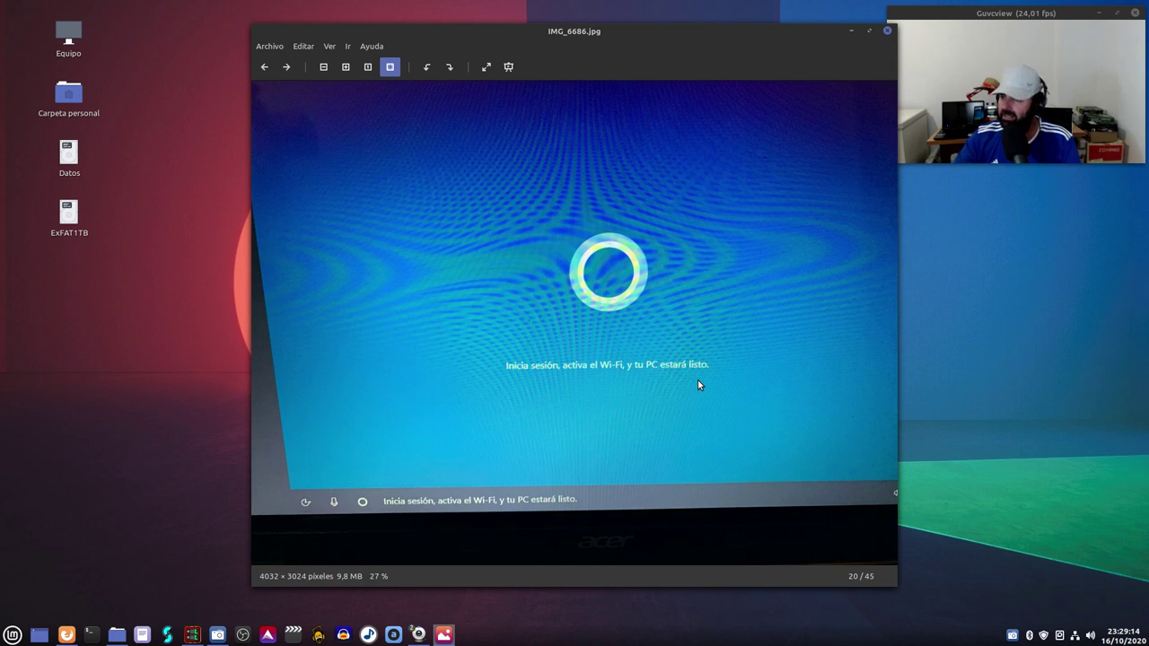
drag(747, 36, 467, 29)
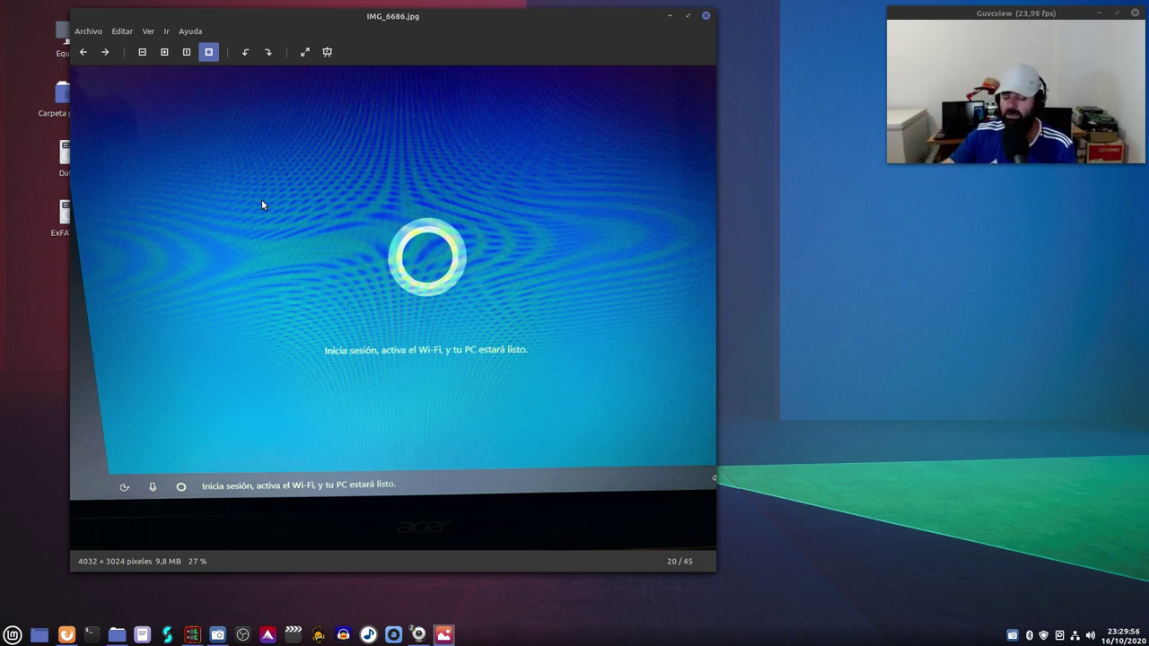
drag(379, 22, 386, 19)
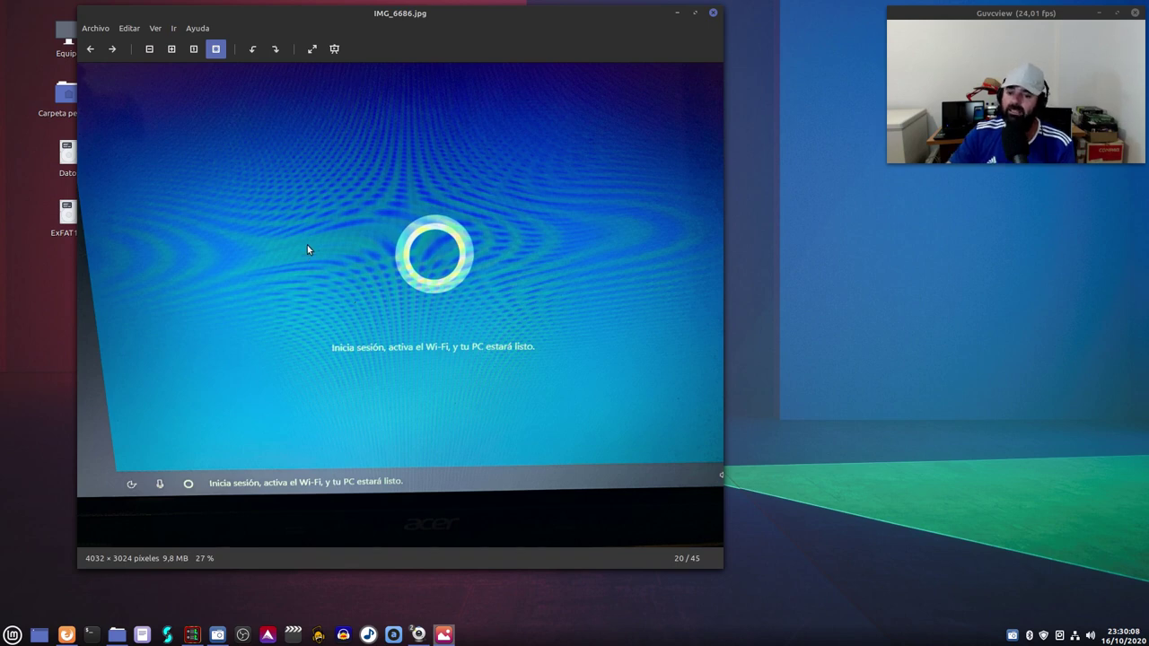
click(112, 48)
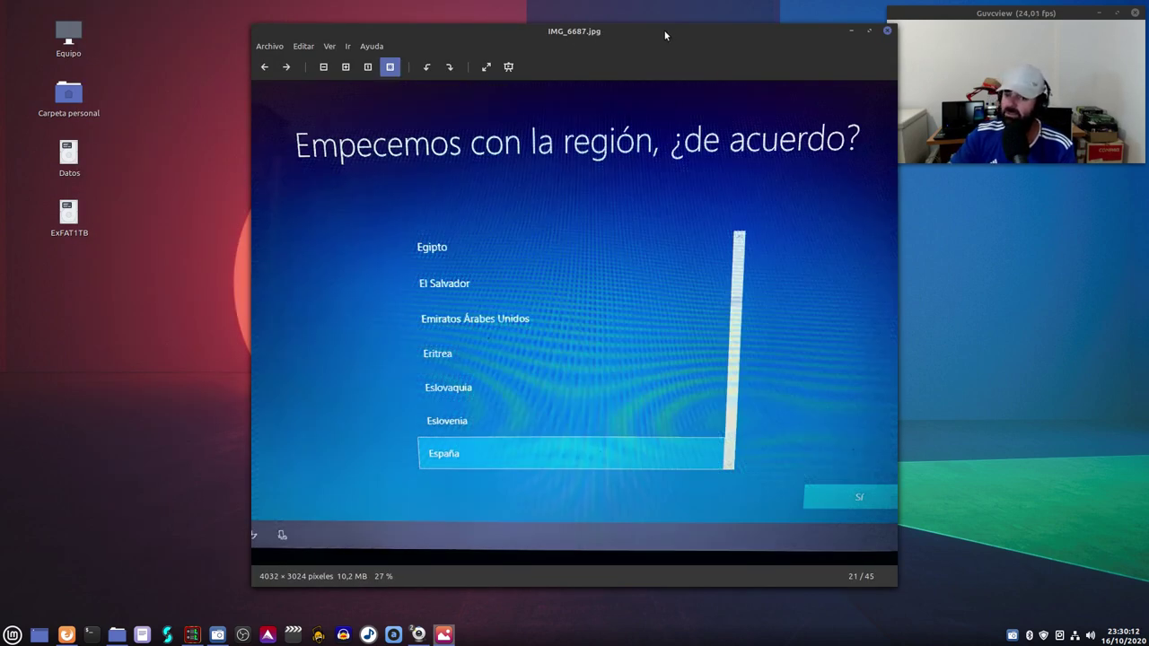
drag(675, 35, 563, 15)
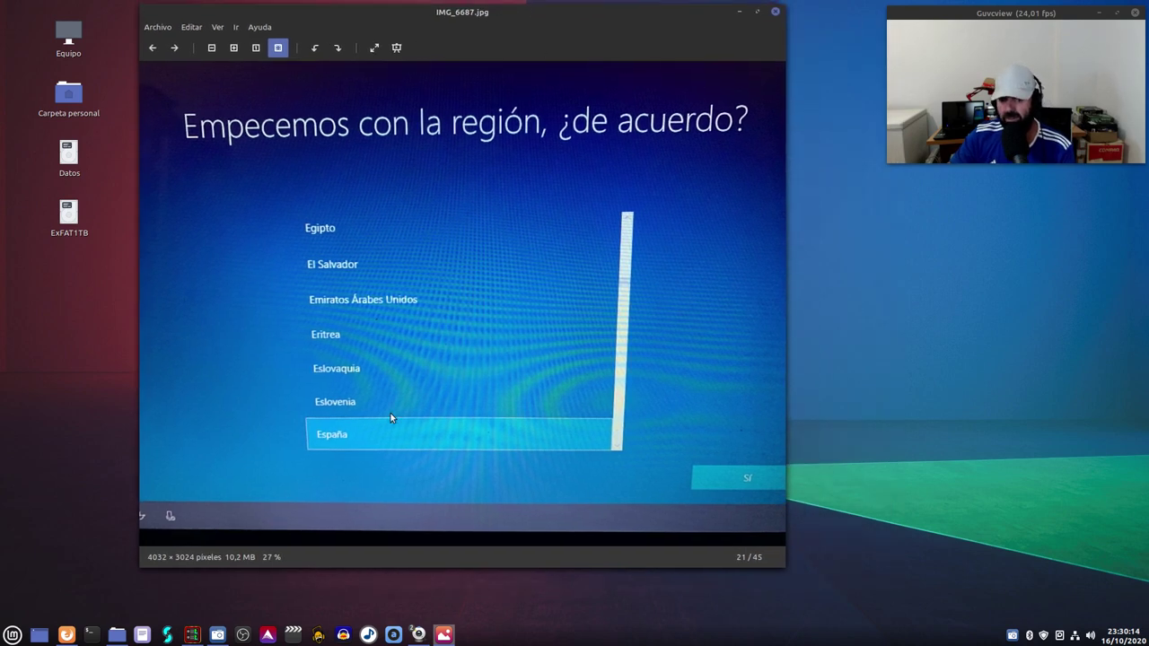
Advance through photos IMG_6688.jpg and IMG_6689.jpg, examining the keyboard layout selection and the option to add a second layout
click(176, 50)
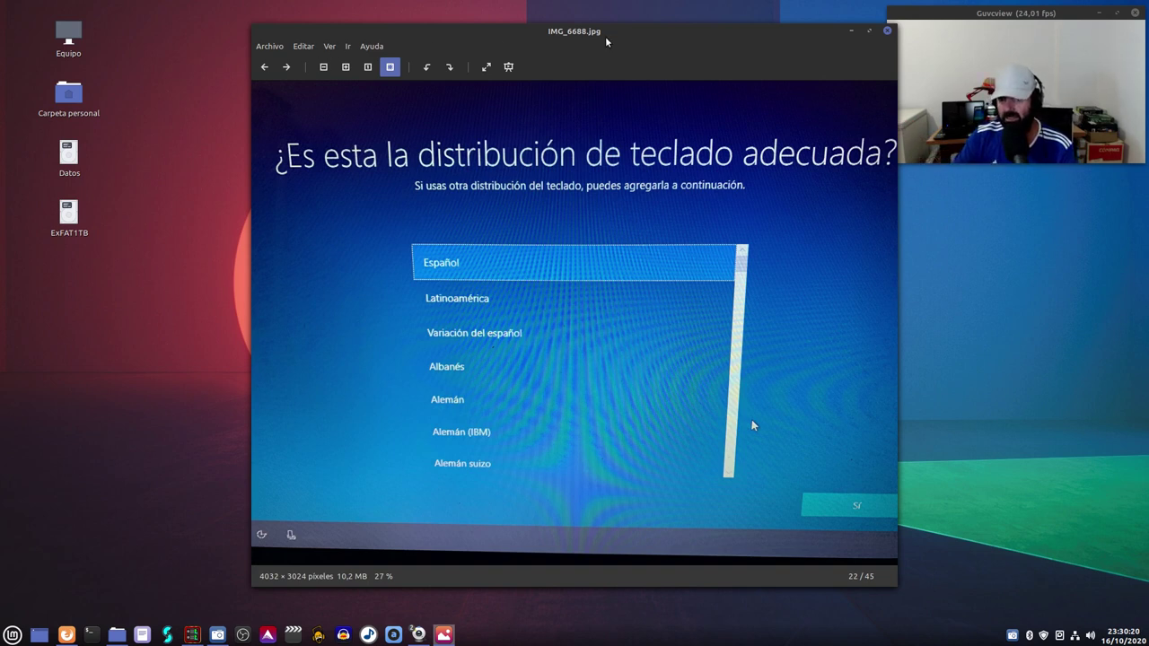
drag(604, 34, 431, 54)
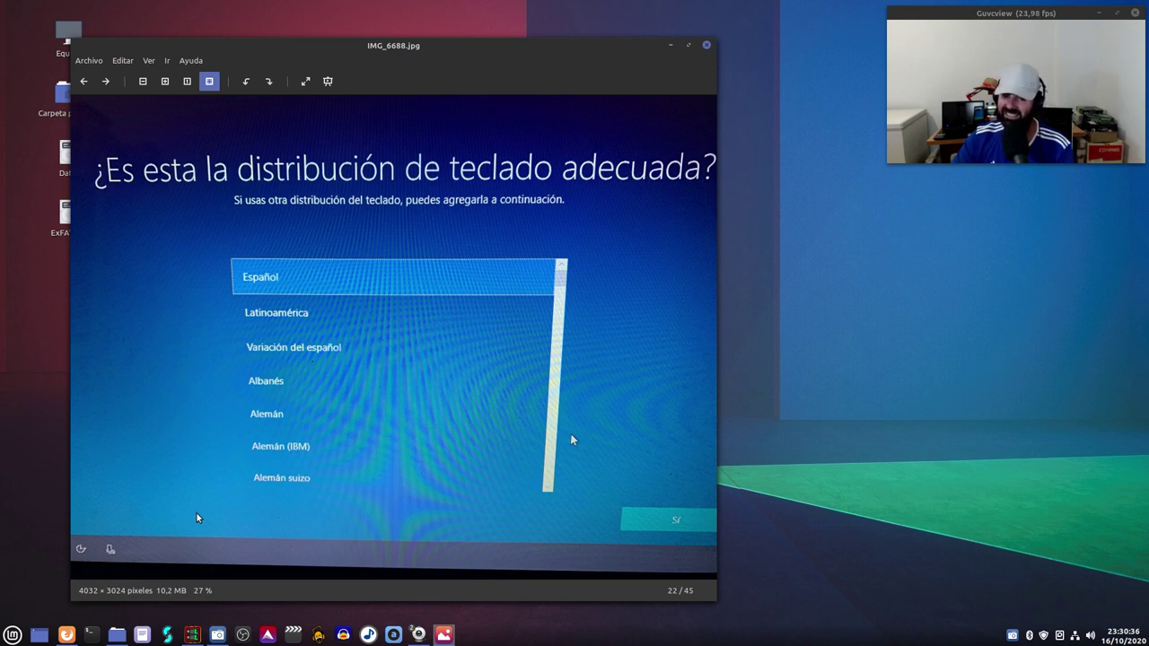
drag(409, 59, 380, 43)
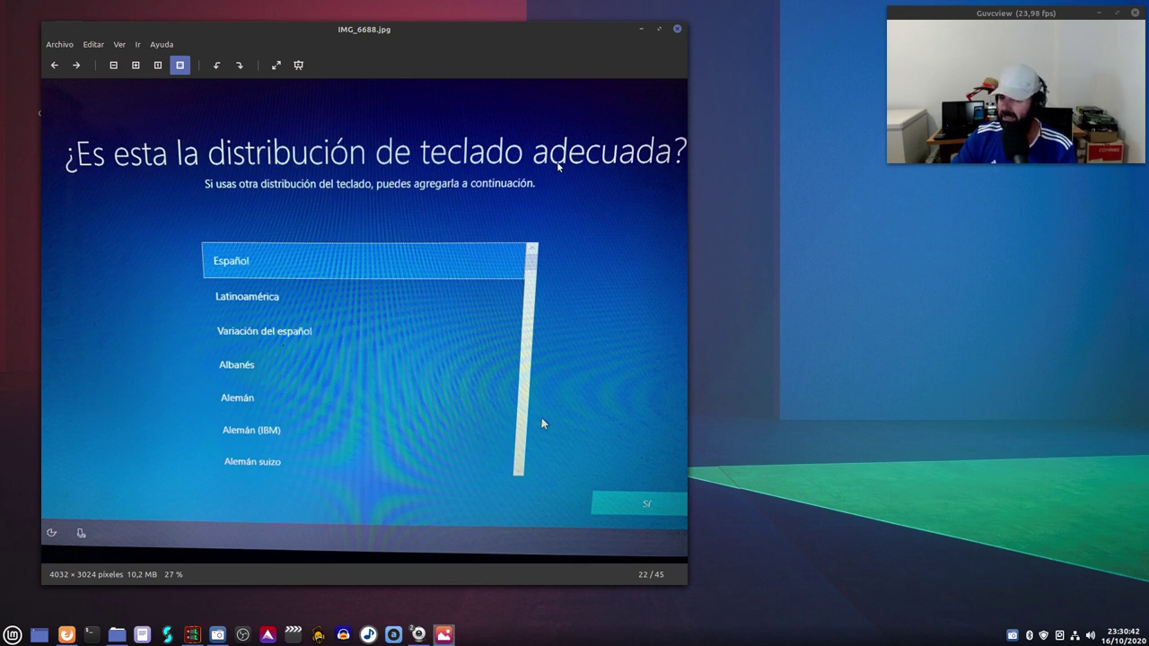
click(76, 64)
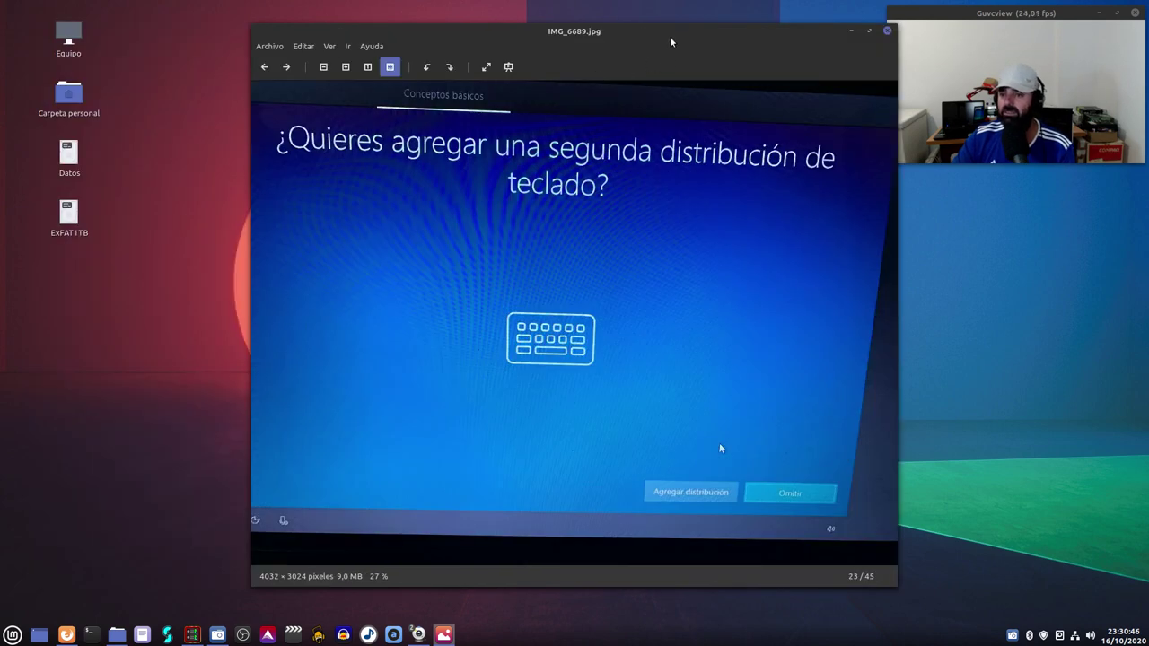
drag(668, 37, 469, 53)
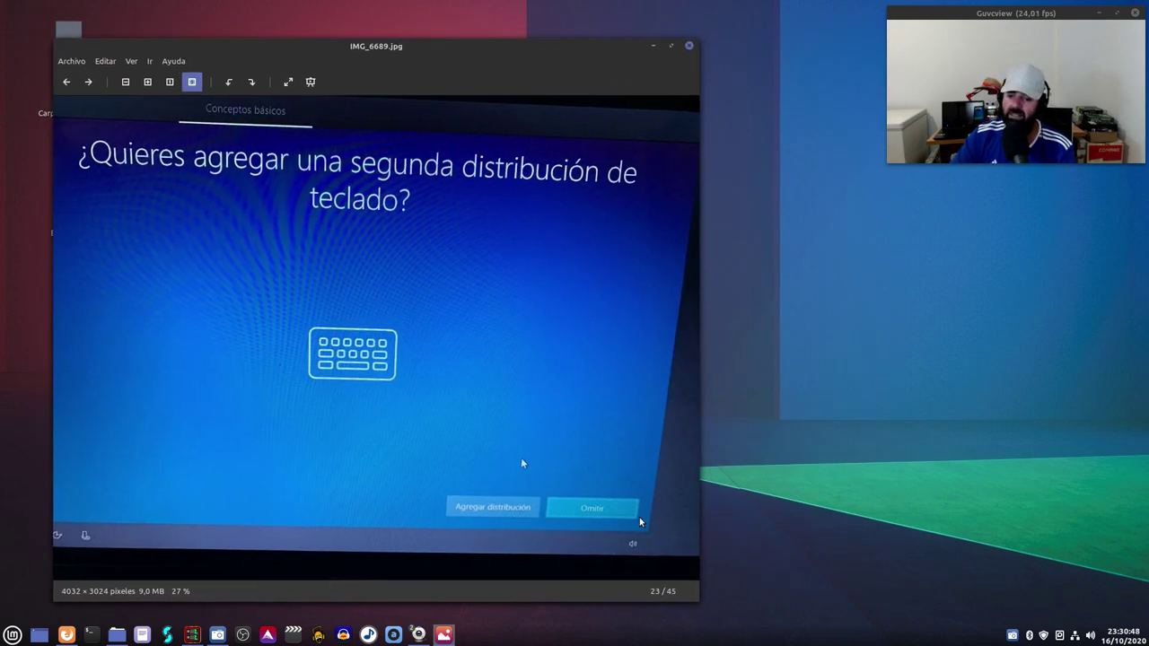
Advance through photos IMG_6691.jpg and IMG_6692.jpg, examining the network connection screen and the important configuration screen
click(88, 81)
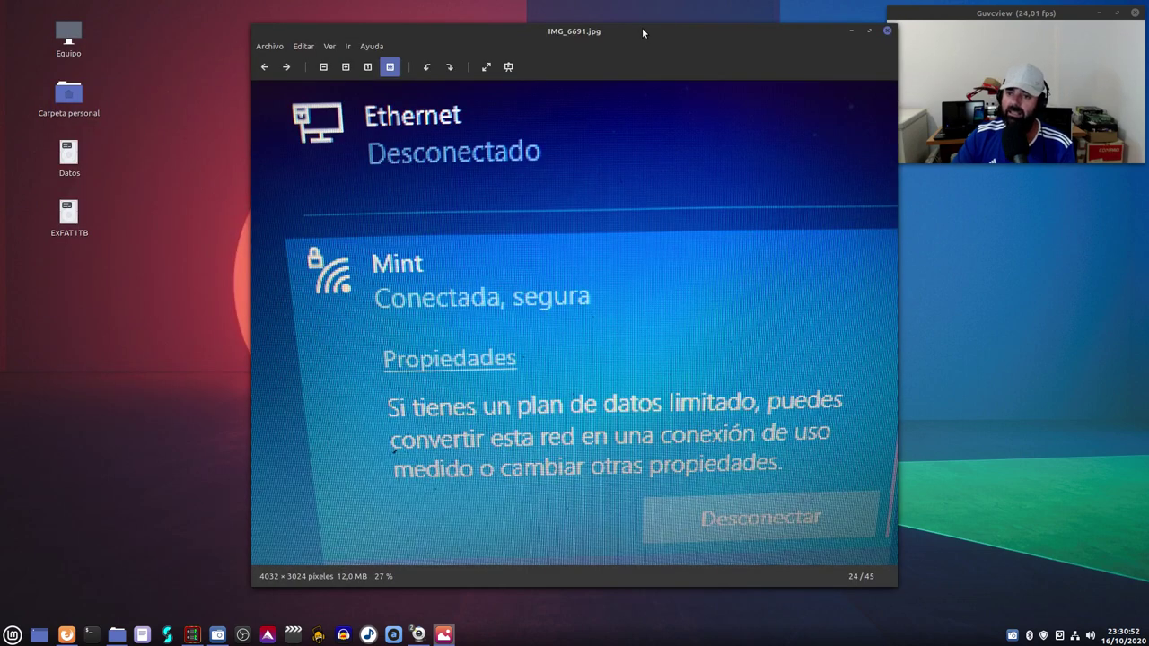
drag(642, 32, 501, 42)
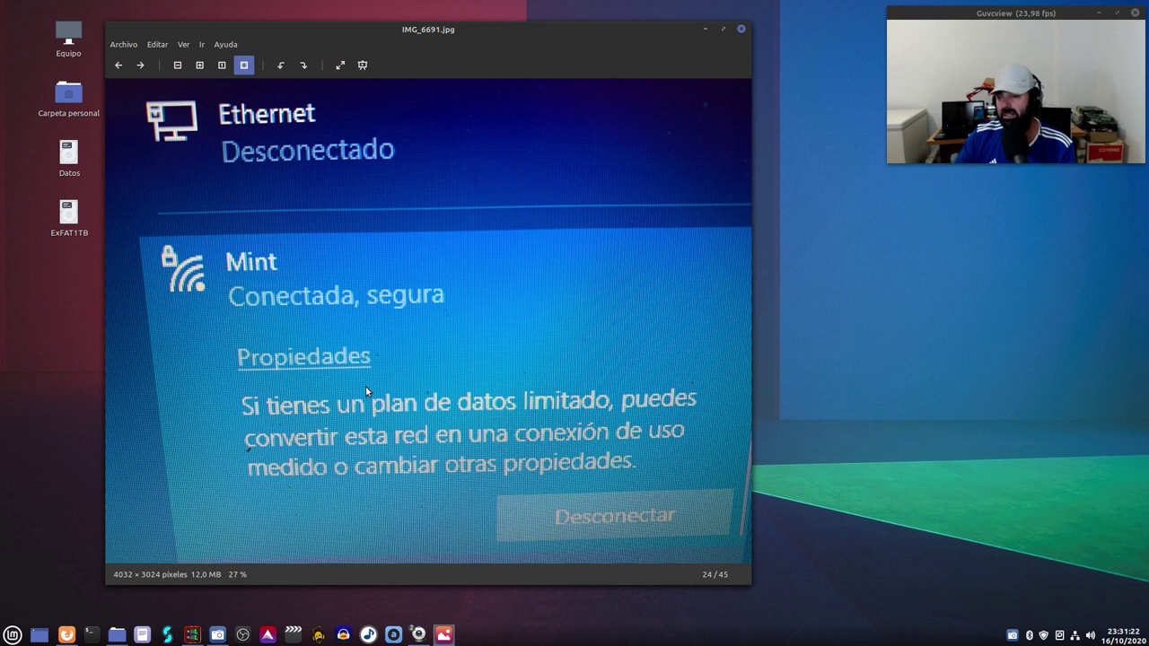
click(140, 65)
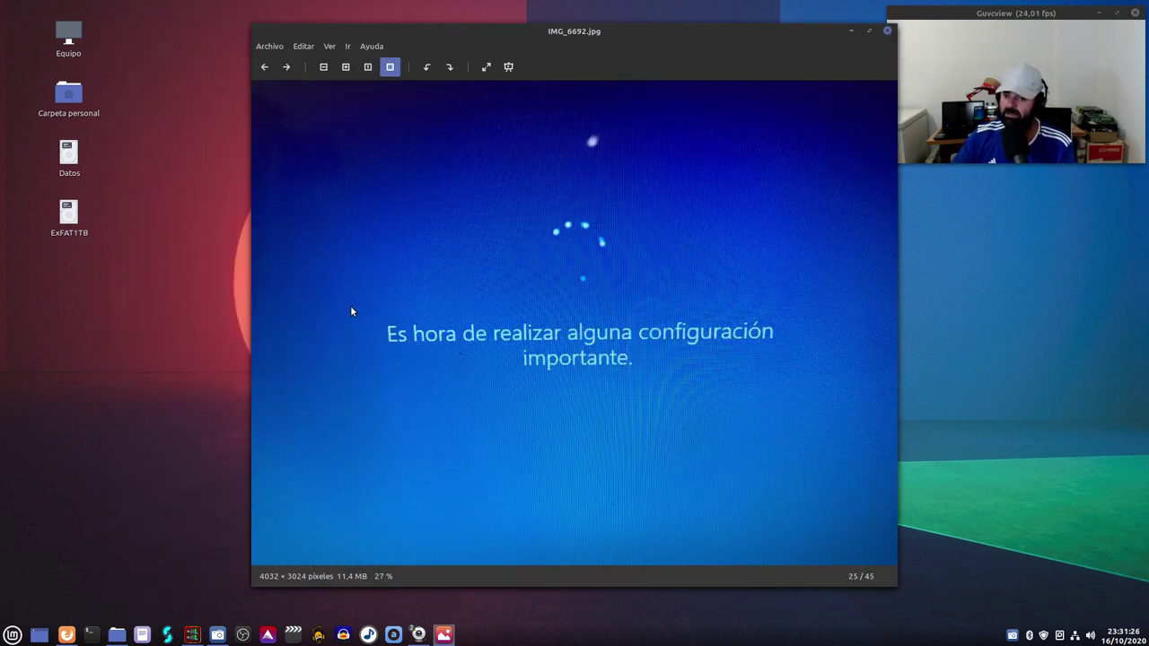
drag(642, 57, 447, 61)
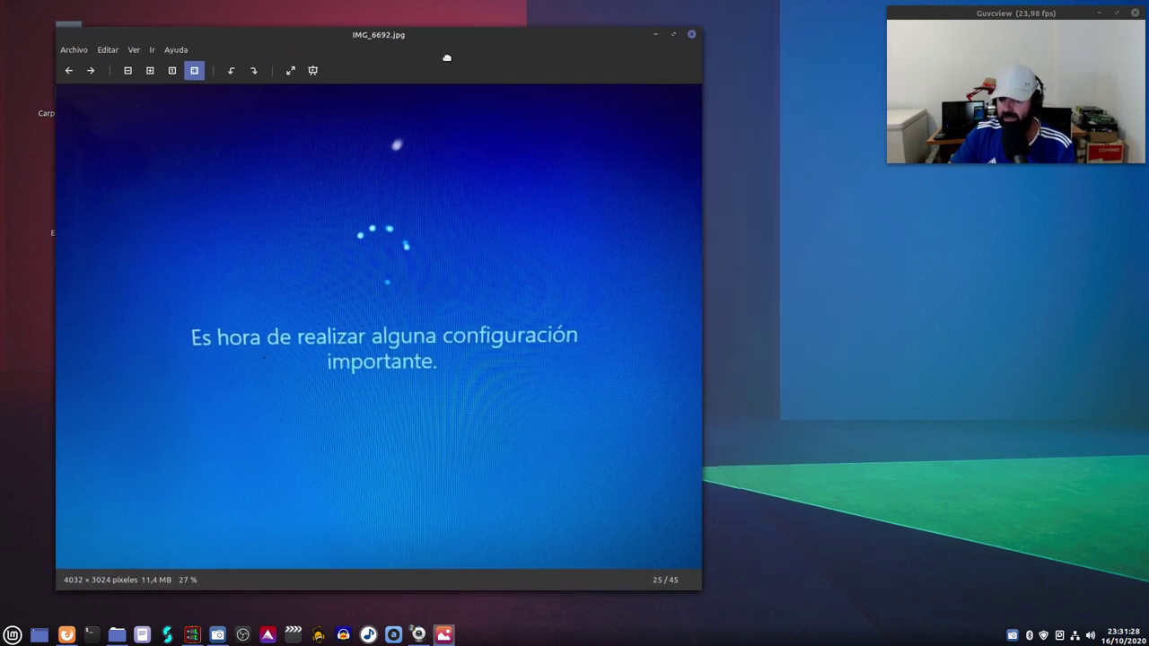
Advance through photos IMG_6693.jpg, IMG_6694.jpg and IMG_6696.jpg, examining the Microsoft account sign-in and password screens
click(90, 70)
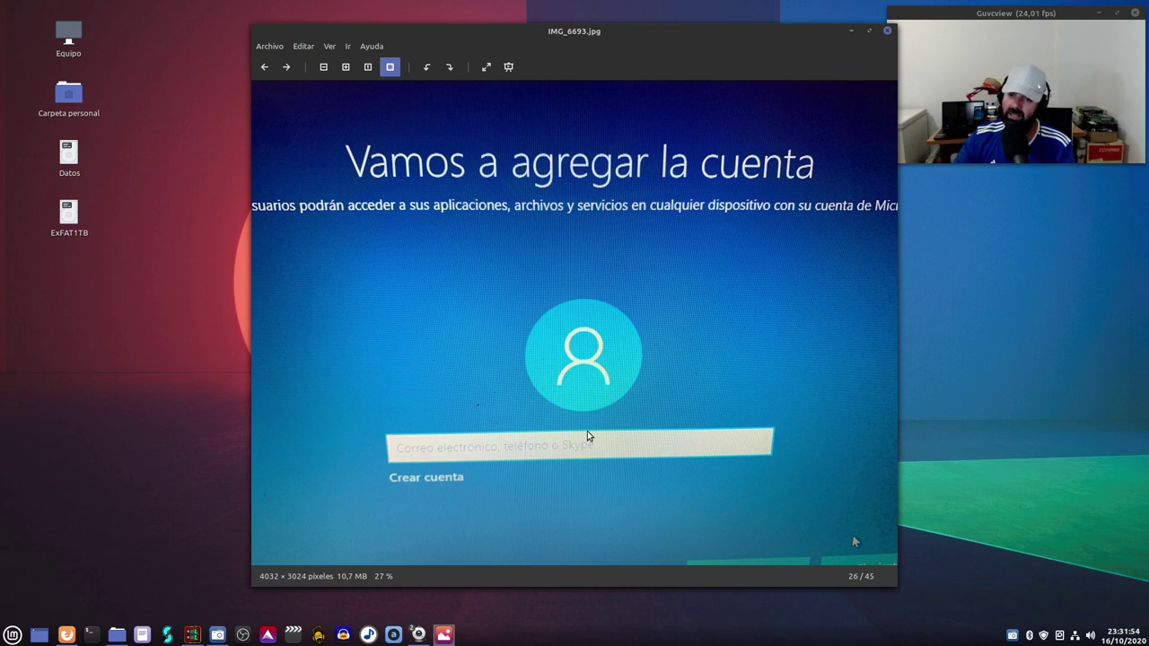
drag(659, 45, 542, 32)
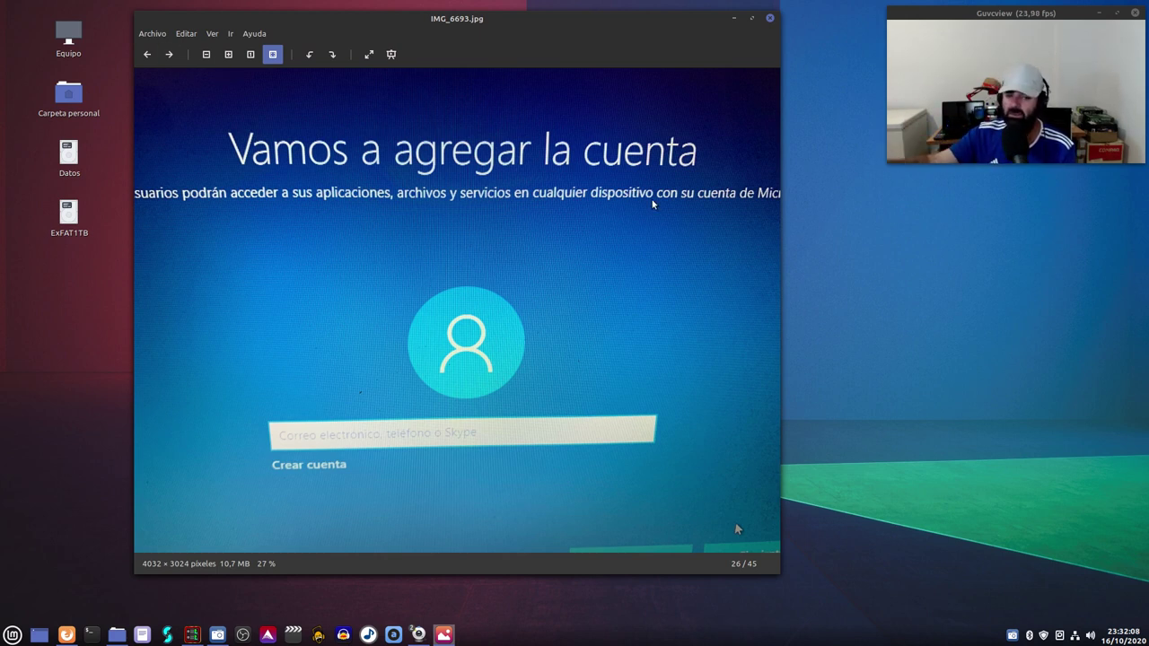
click(168, 53)
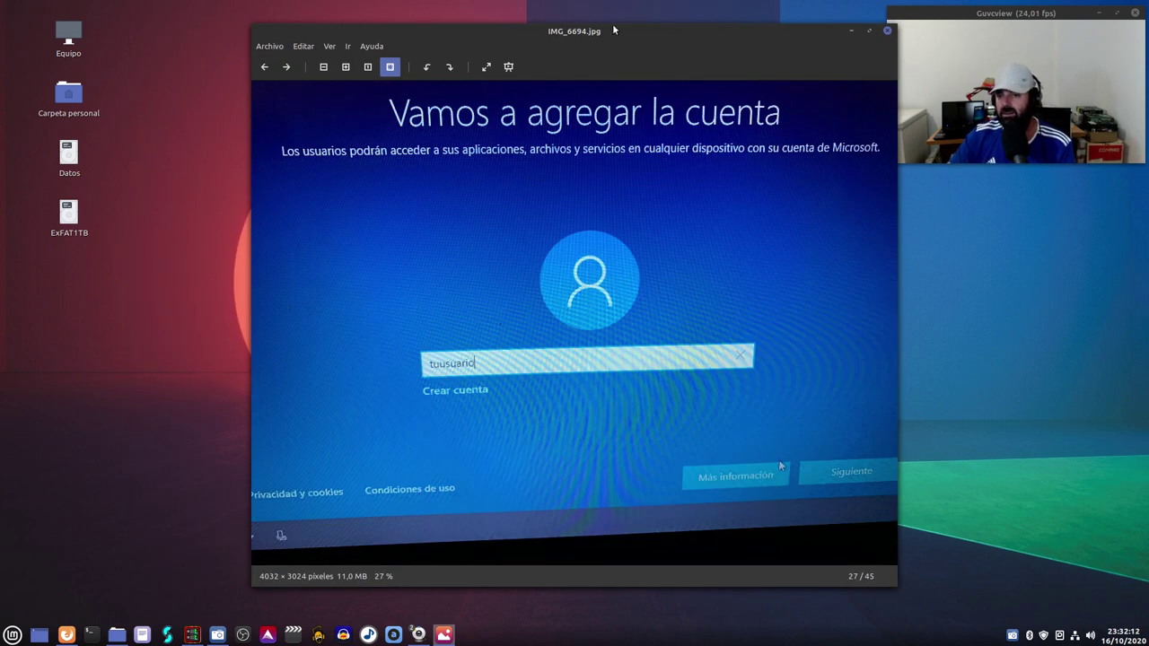
drag(614, 34, 474, 39)
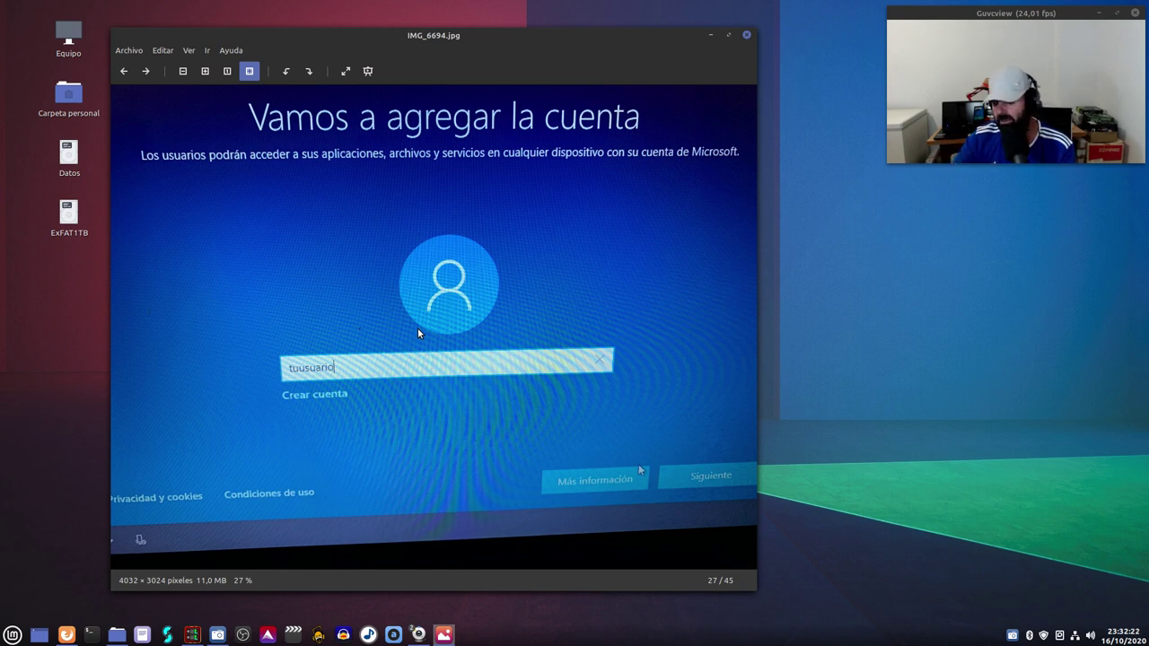
click(145, 72)
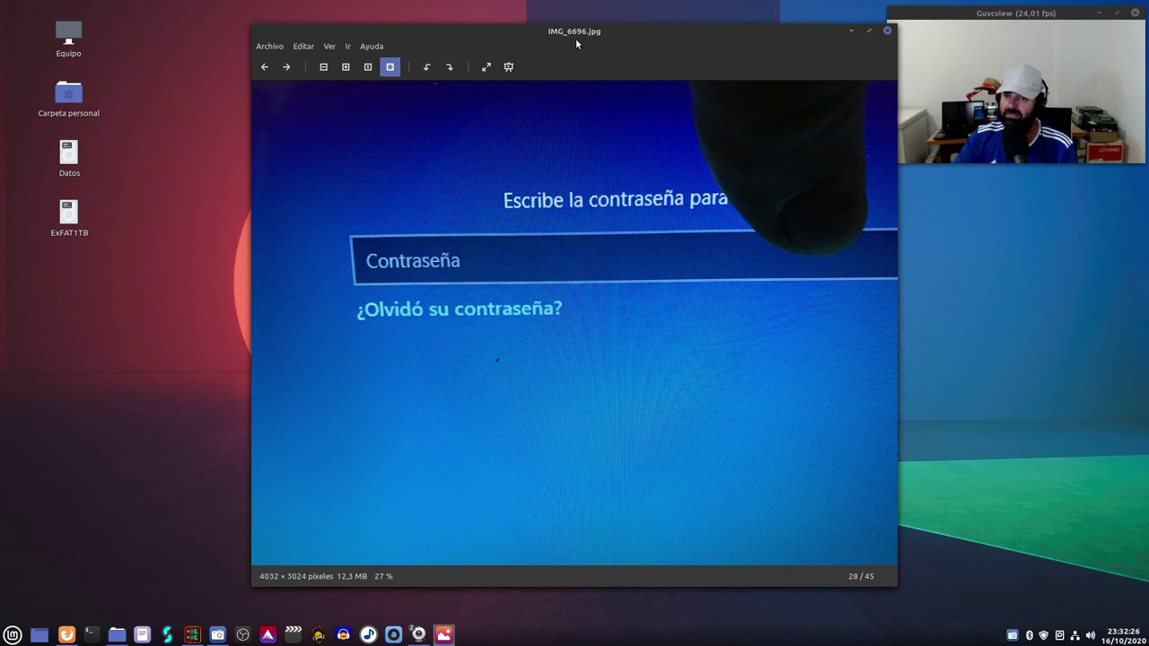
drag(574, 38, 355, 45)
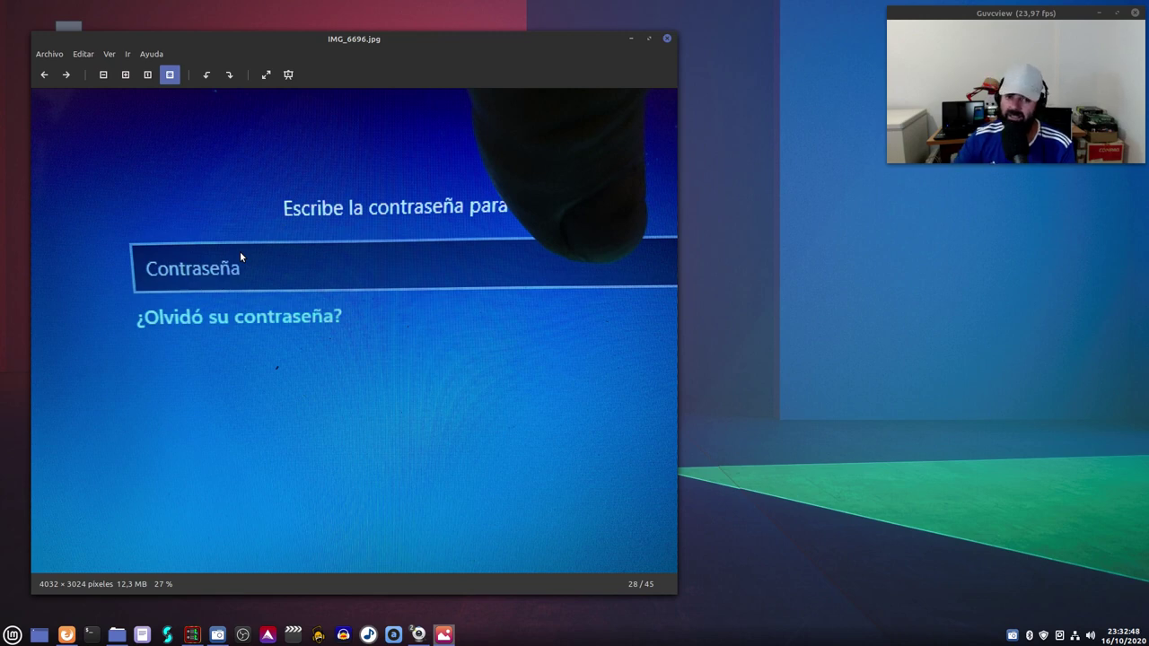
Advance through photos IMG_6697.jpg to IMG_6699.jpg, examining the PIN creation screen and the PIN fields with the letters and symbols option
click(66, 75)
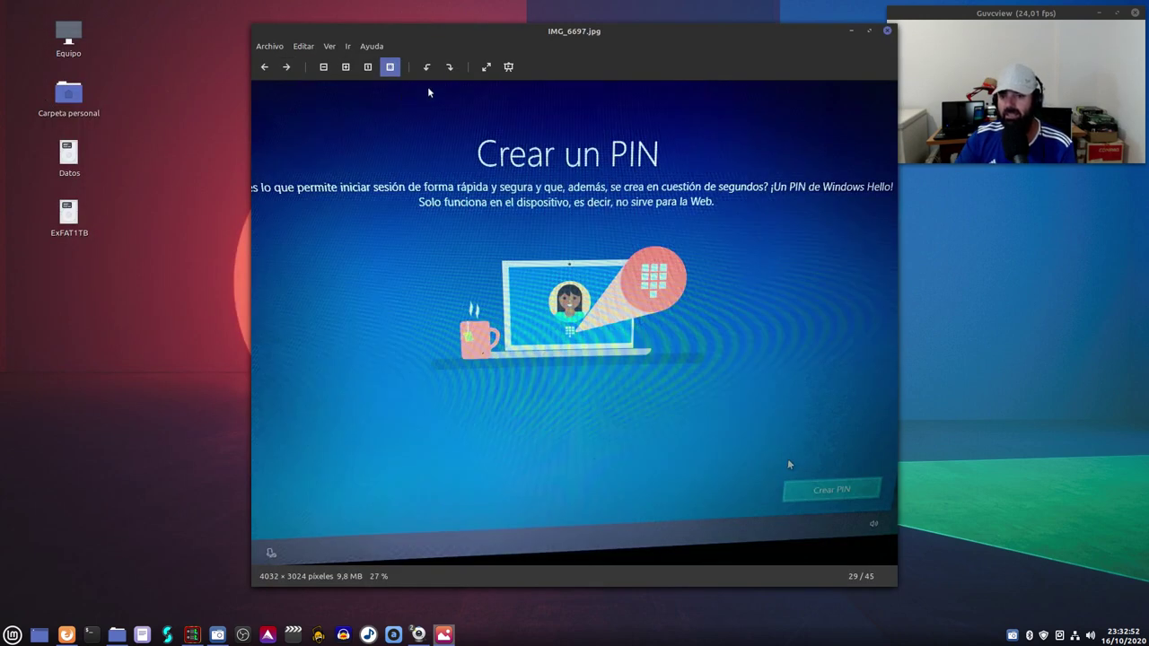
drag(608, 50, 465, 47)
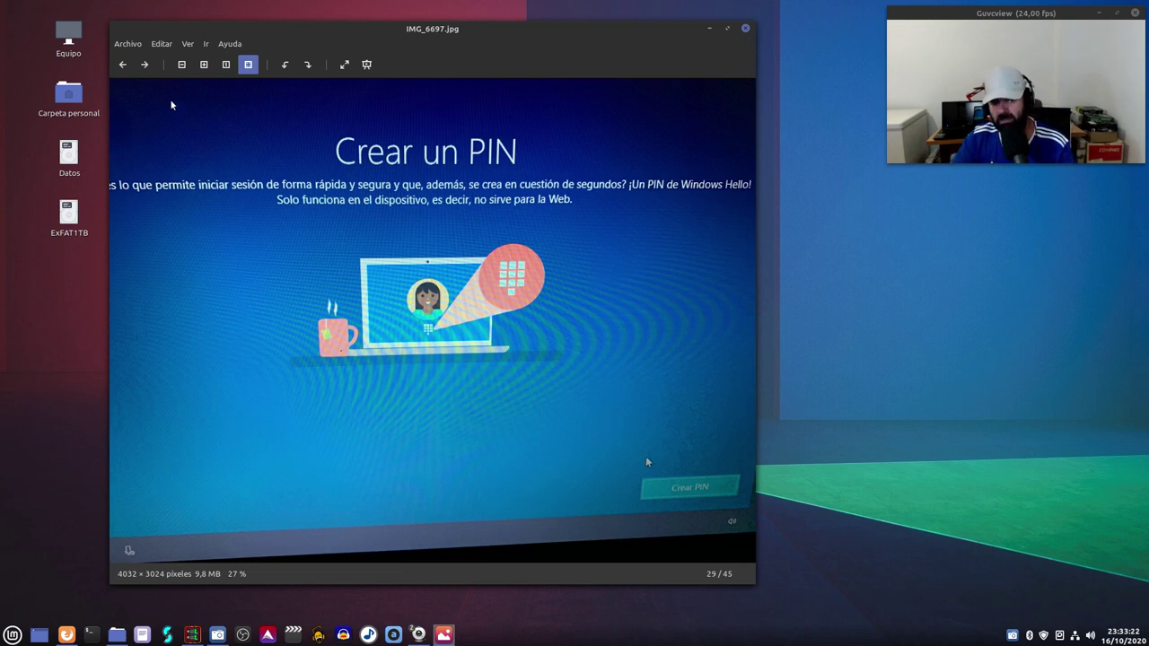
click(144, 66)
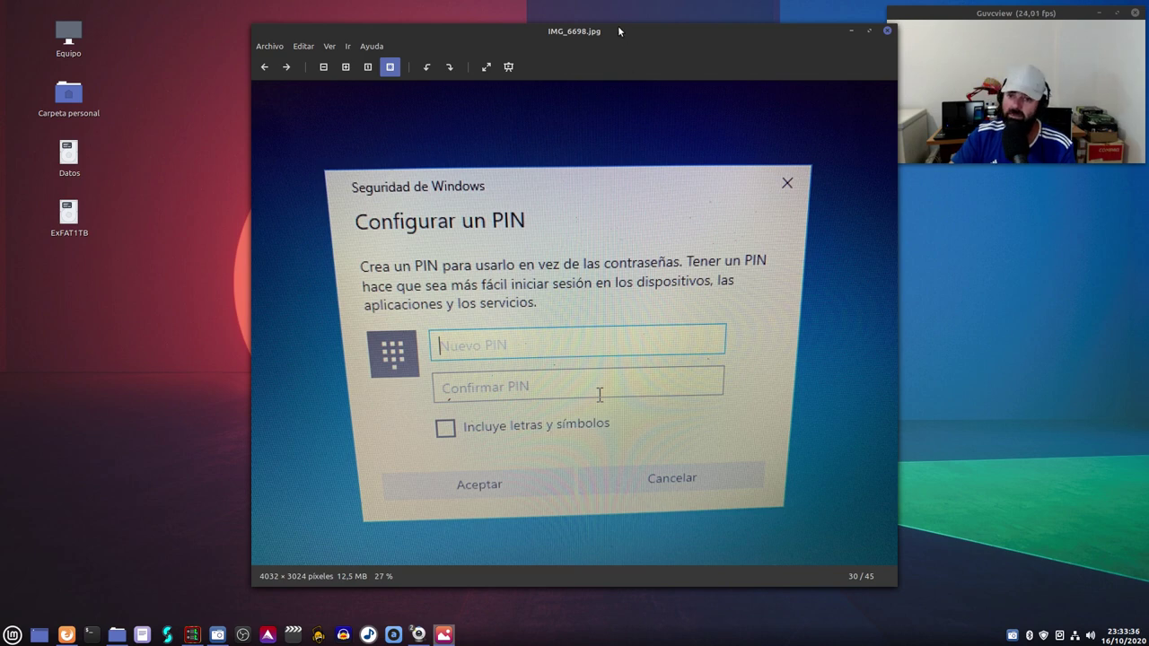
drag(618, 25, 459, 47)
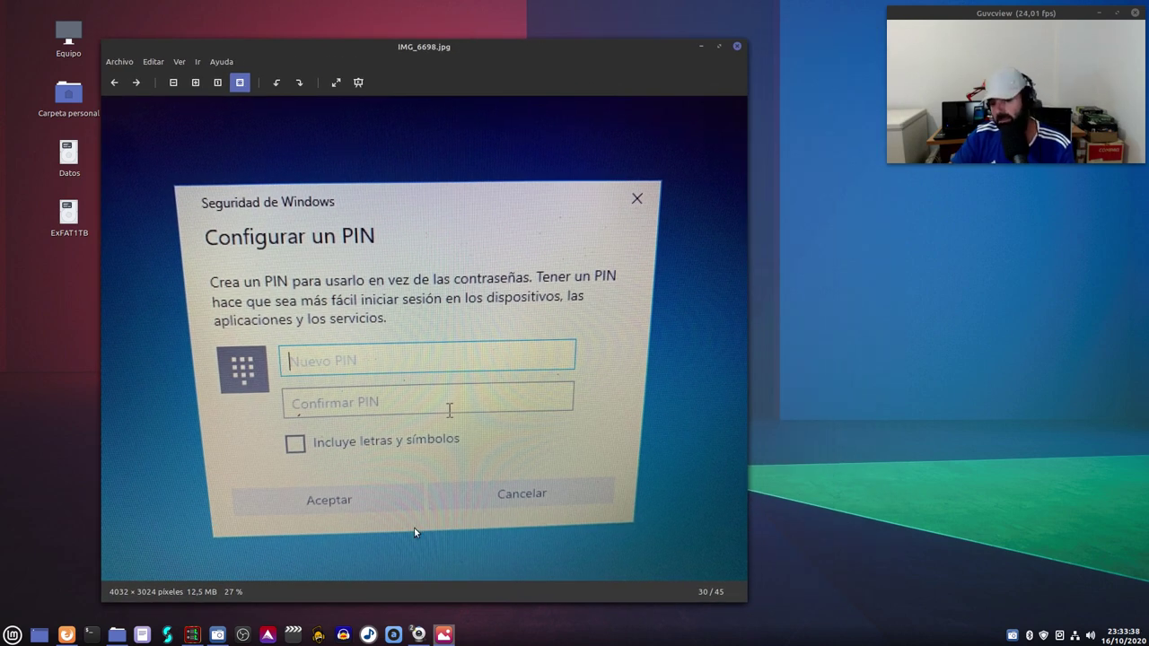
click(136, 82)
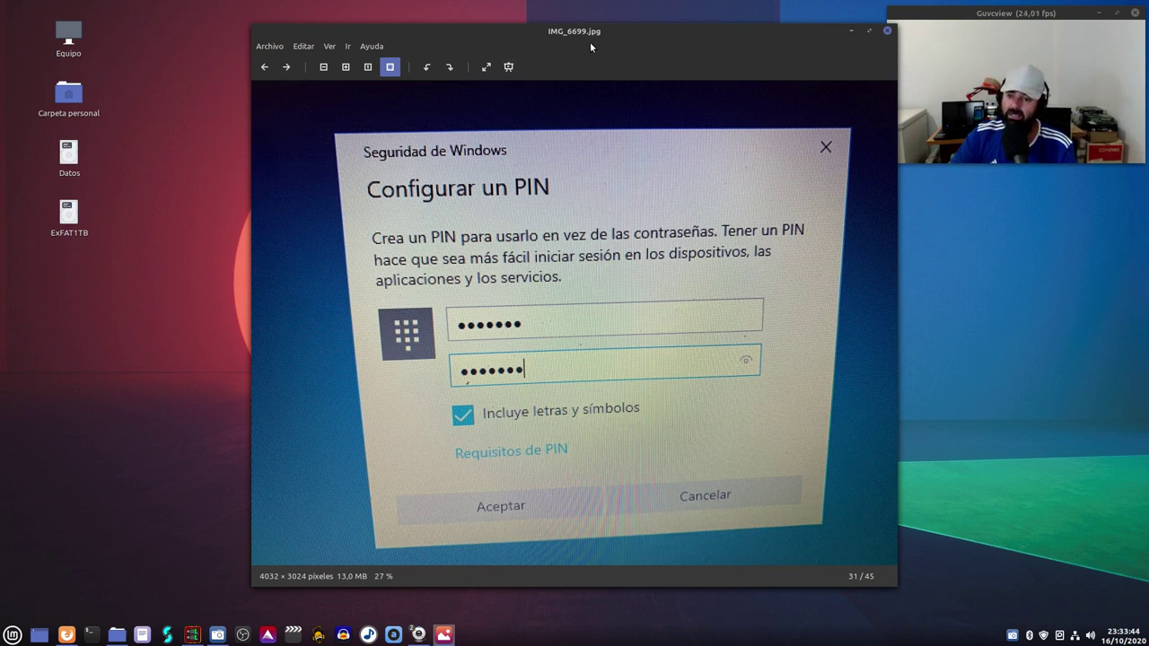
drag(590, 42, 499, 30)
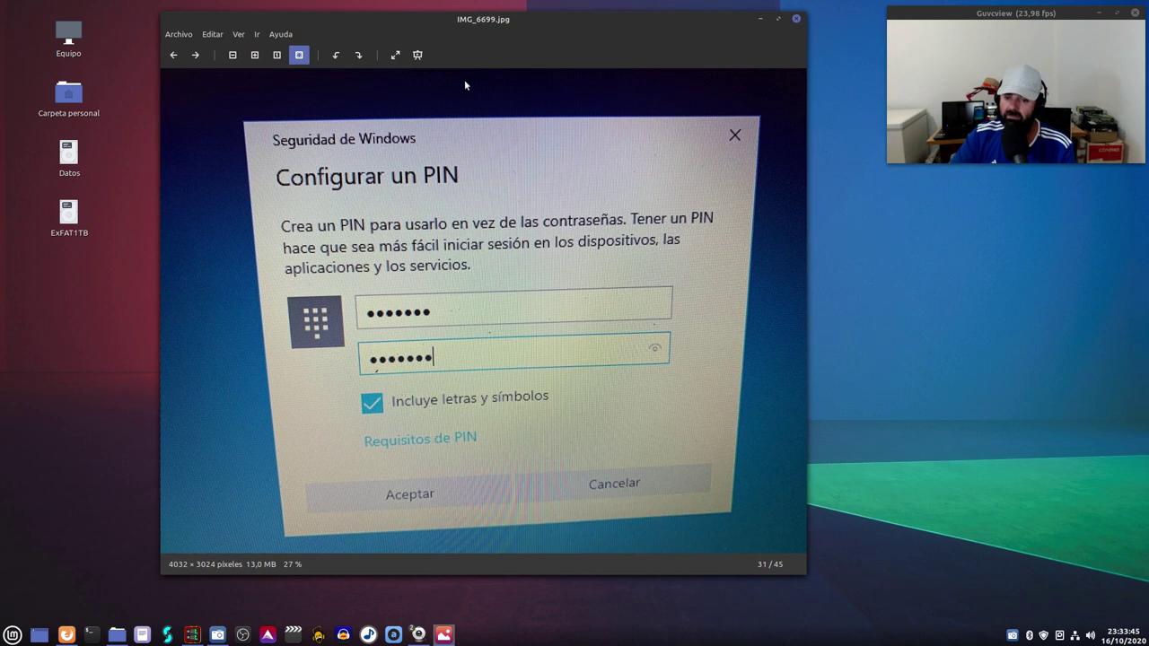
Advance through photos IMG_6700.jpg and IMG_6701.jpg, examining the online voice recognition choices and the location permission setting
click(195, 55)
drag(625, 42, 401, 40)
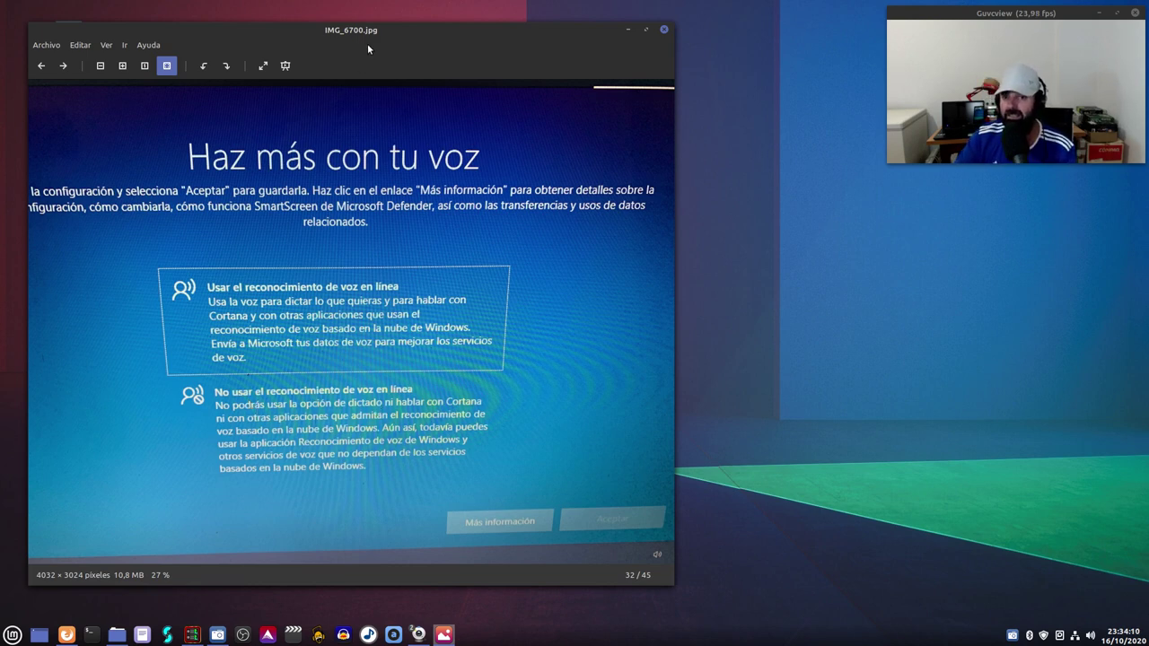
mouse_move(368, 48)
mouse_down()
mouse_move(376, 39)
mouse_move(356, 37)
mouse_up()
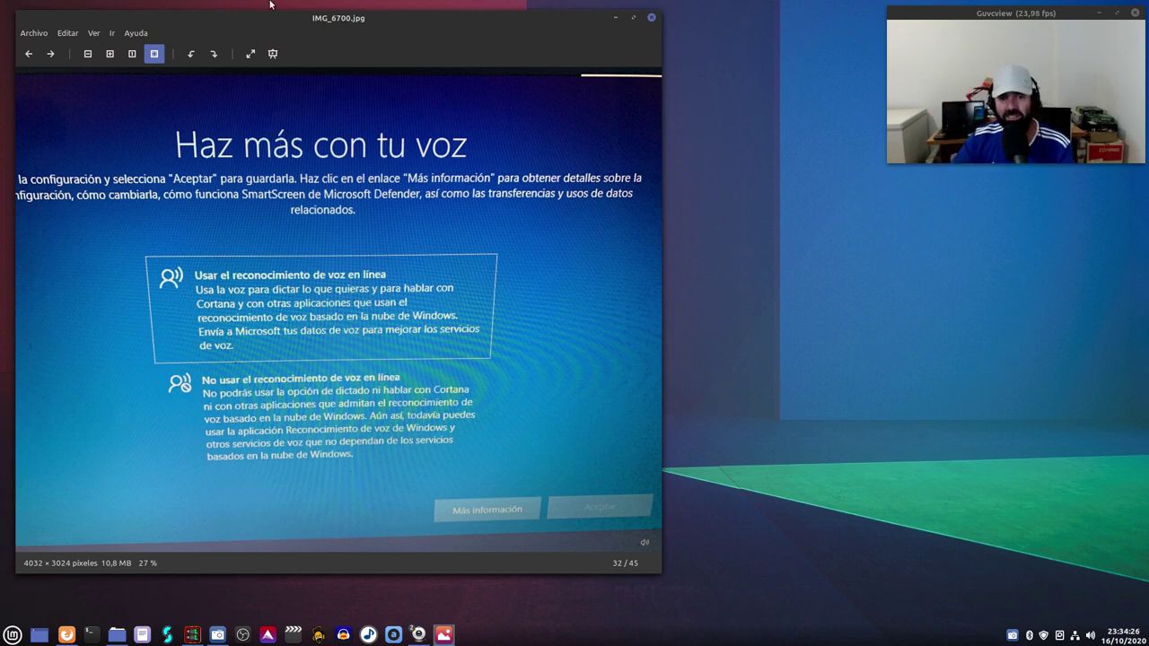
drag(305, 20, 344, 25)
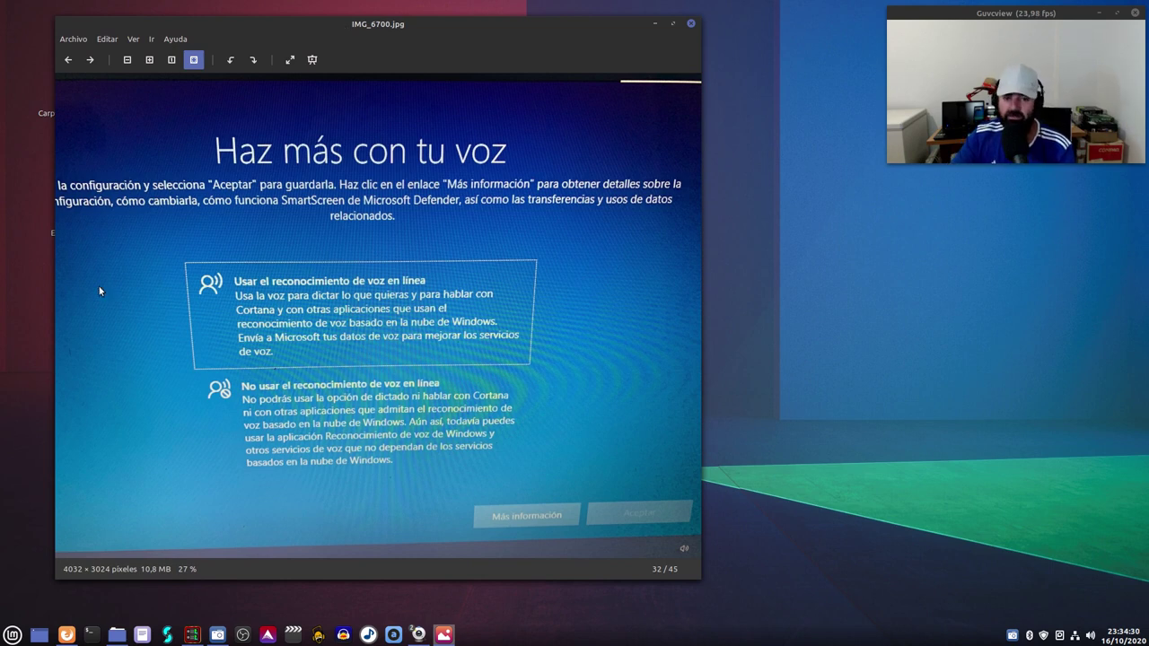
click(90, 60)
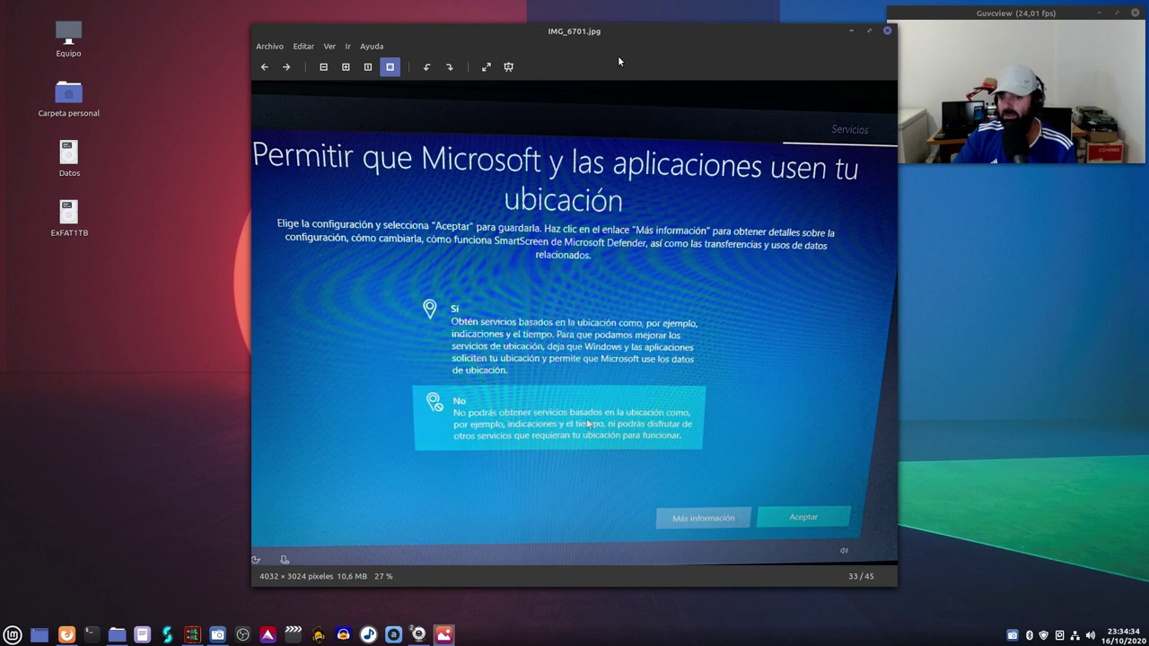
drag(644, 37, 501, 37)
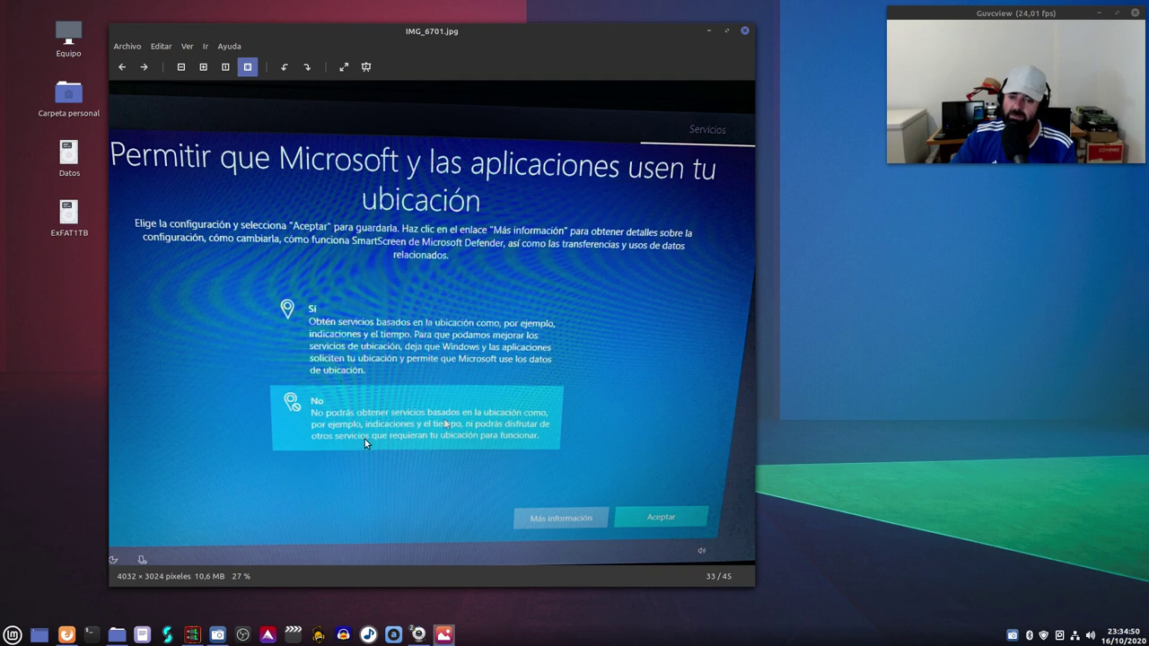
Advance through photos IMG_6702.jpg and IMG_6703.jpg, examining the find-my-device setting and the diagnostic data level sent to Microsoft
click(146, 67)
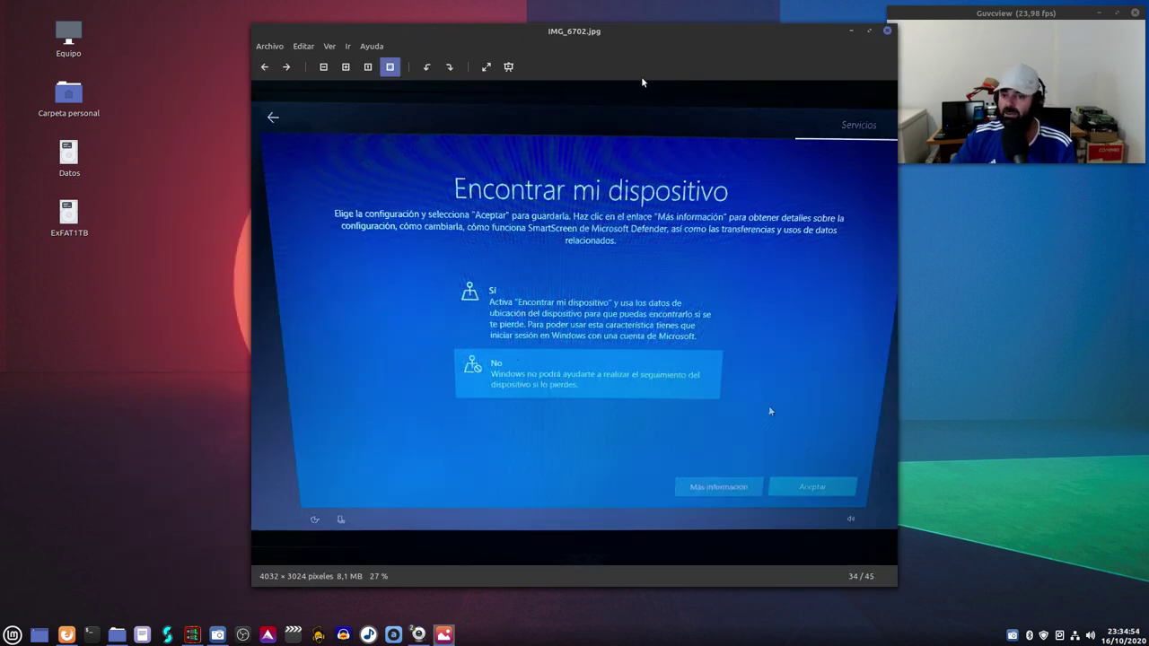
drag(665, 51, 483, 49)
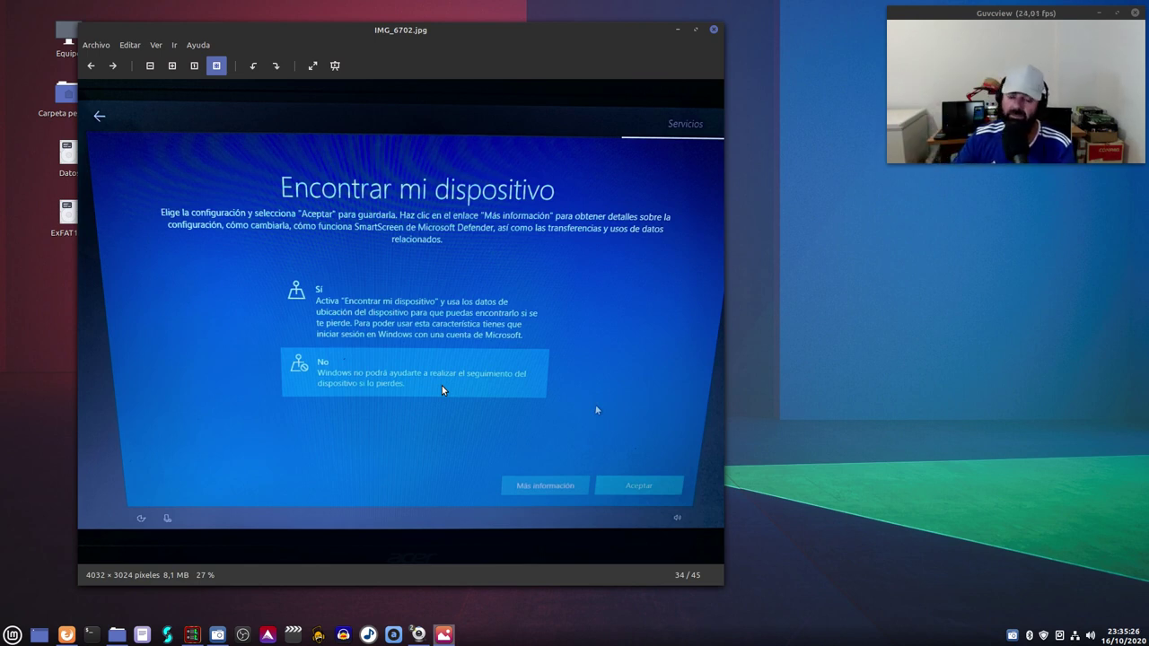
click(112, 66)
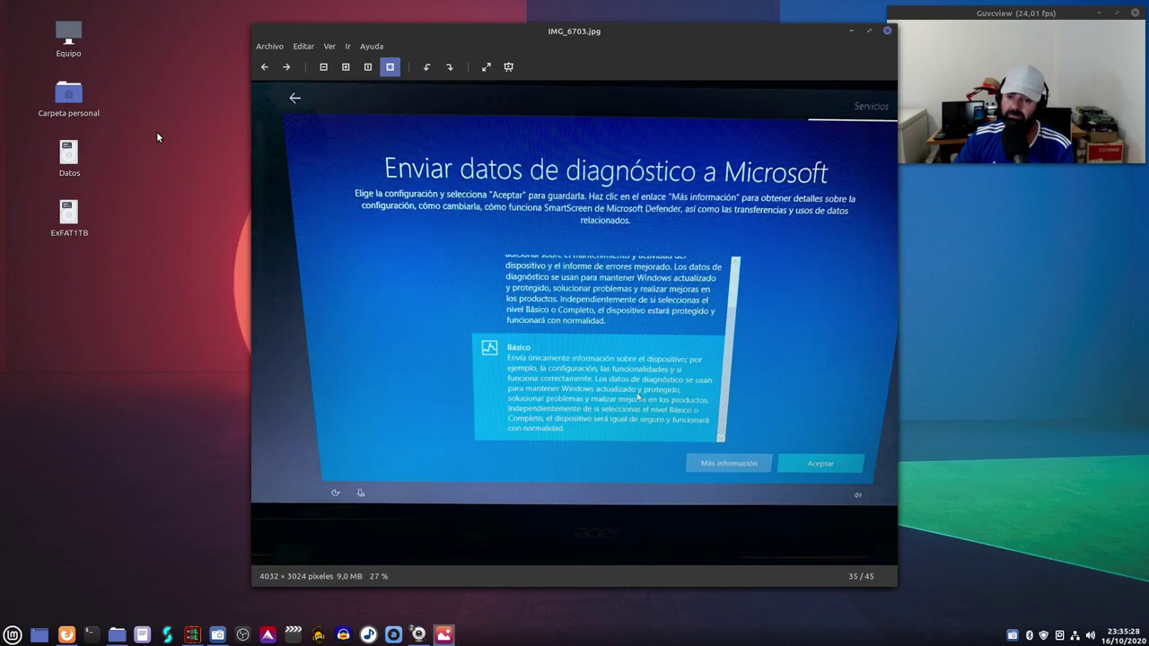
drag(659, 43, 446, 47)
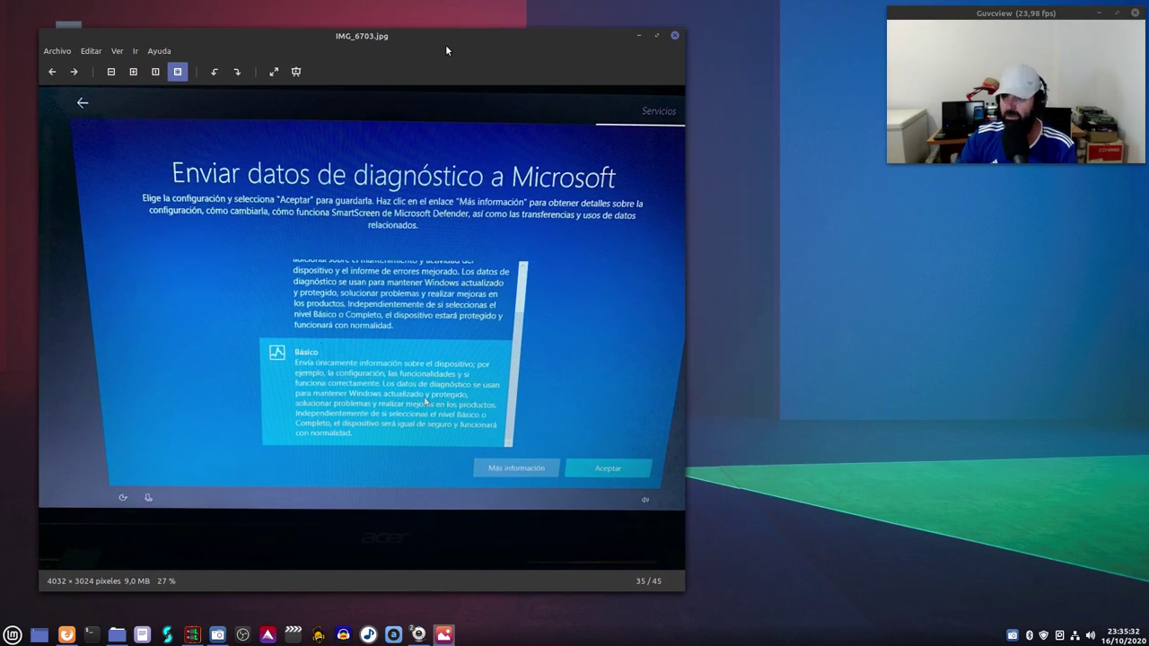
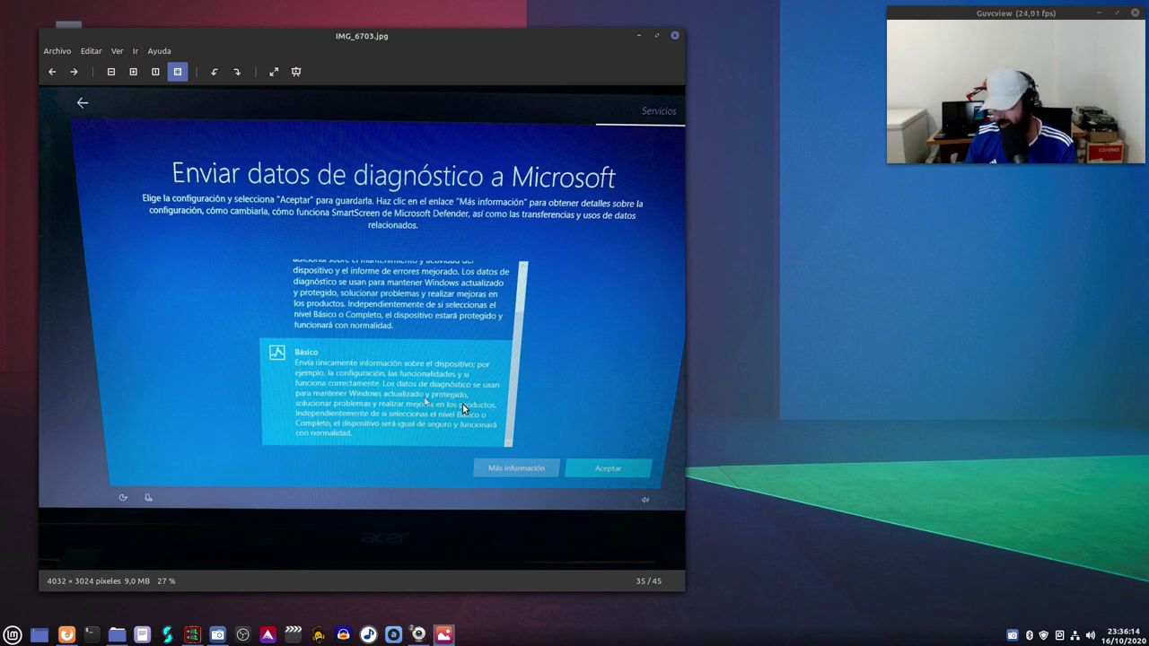
Advance through photos IMG_6704.jpg and IMG_6705.jpg, examining the handwriting and typing improvement setting and the personalized experiences choice
click(75, 73)
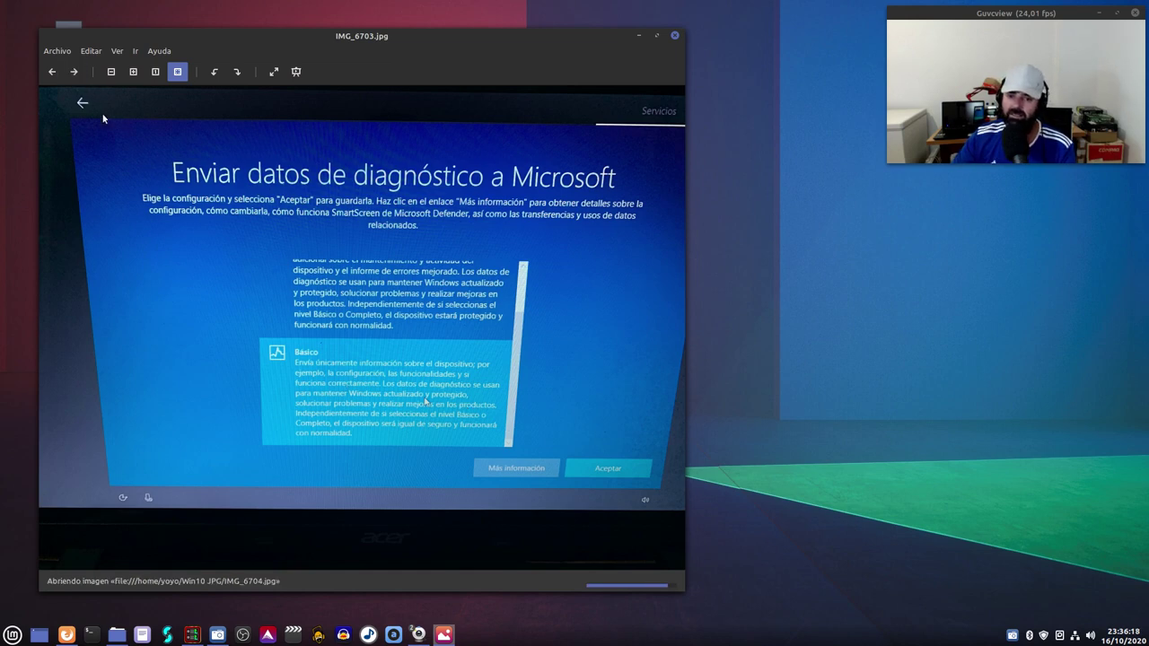
drag(584, 45, 453, 41)
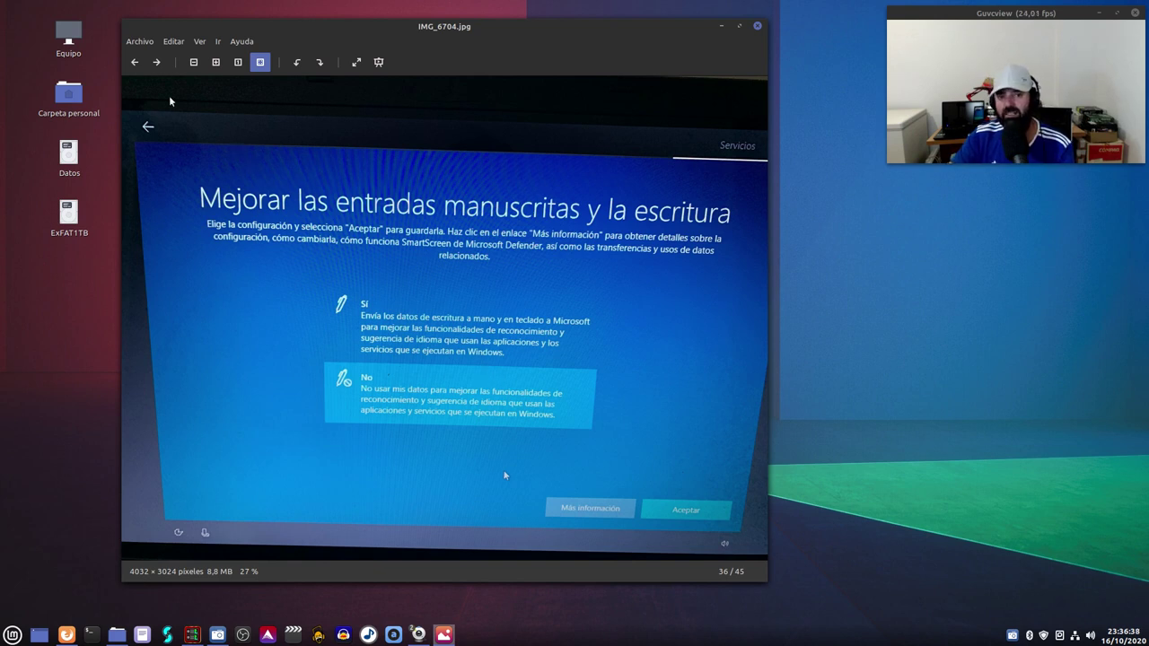
click(156, 62)
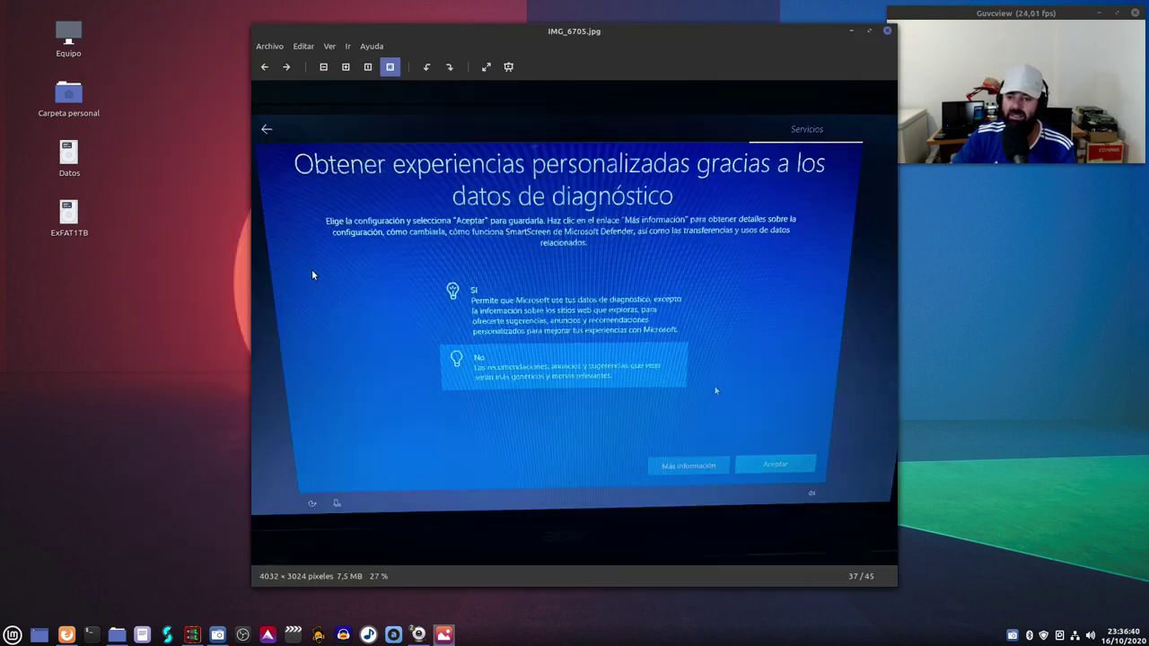
drag(609, 44, 405, 40)
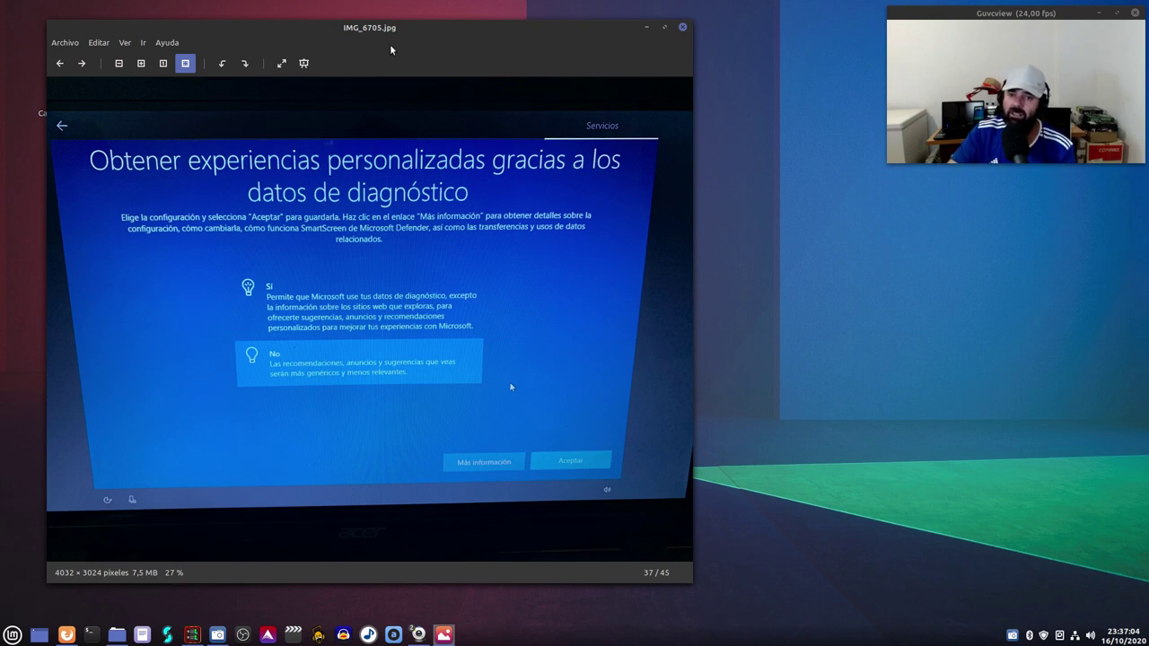
Advance through photos IMG_6706.jpg and IMG_6707.jpg, examining the advertising ID setting for apps and the activity history choice across devices
drag(391, 46, 406, 45)
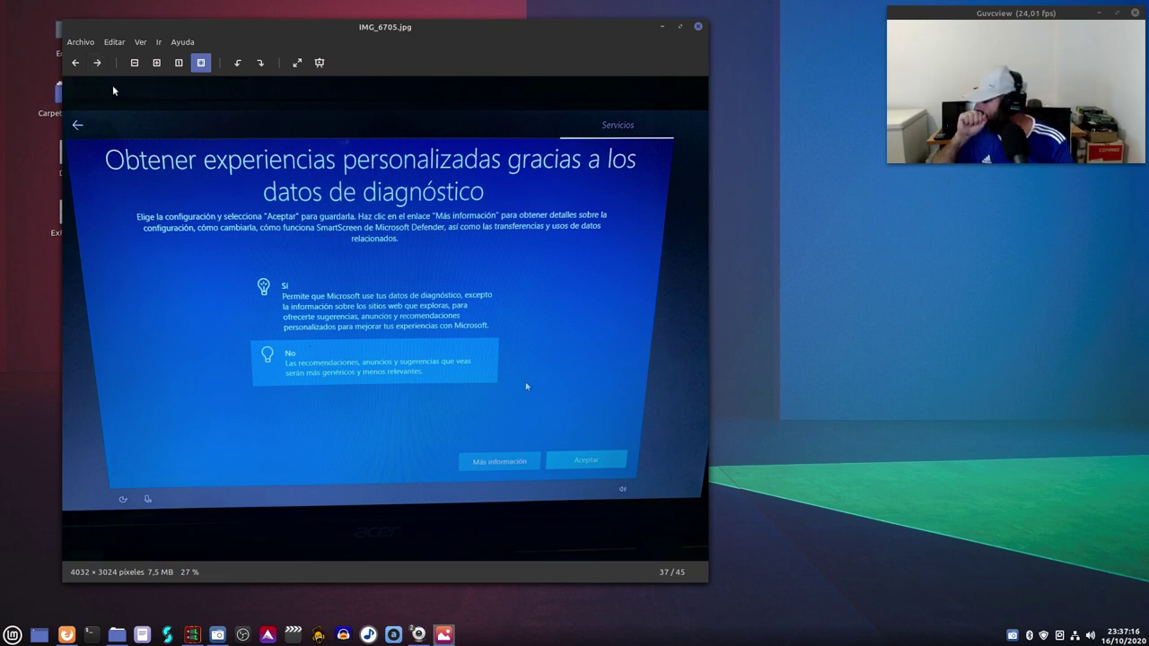
click(101, 64)
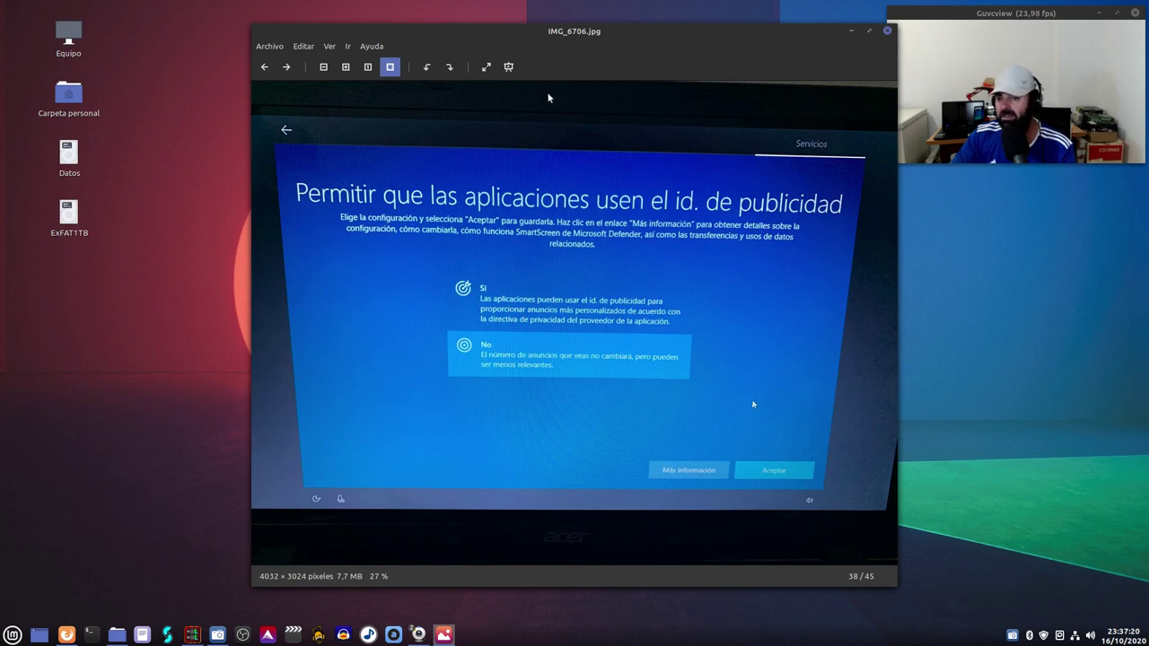
drag(688, 32, 531, 30)
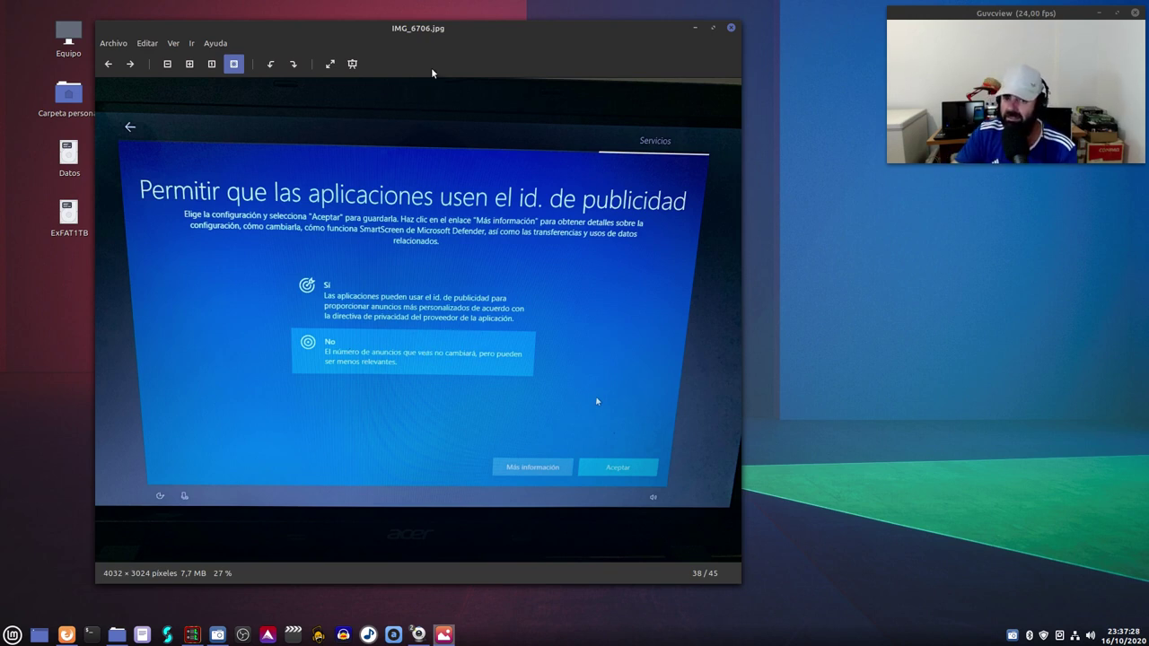
drag(517, 43, 477, 31)
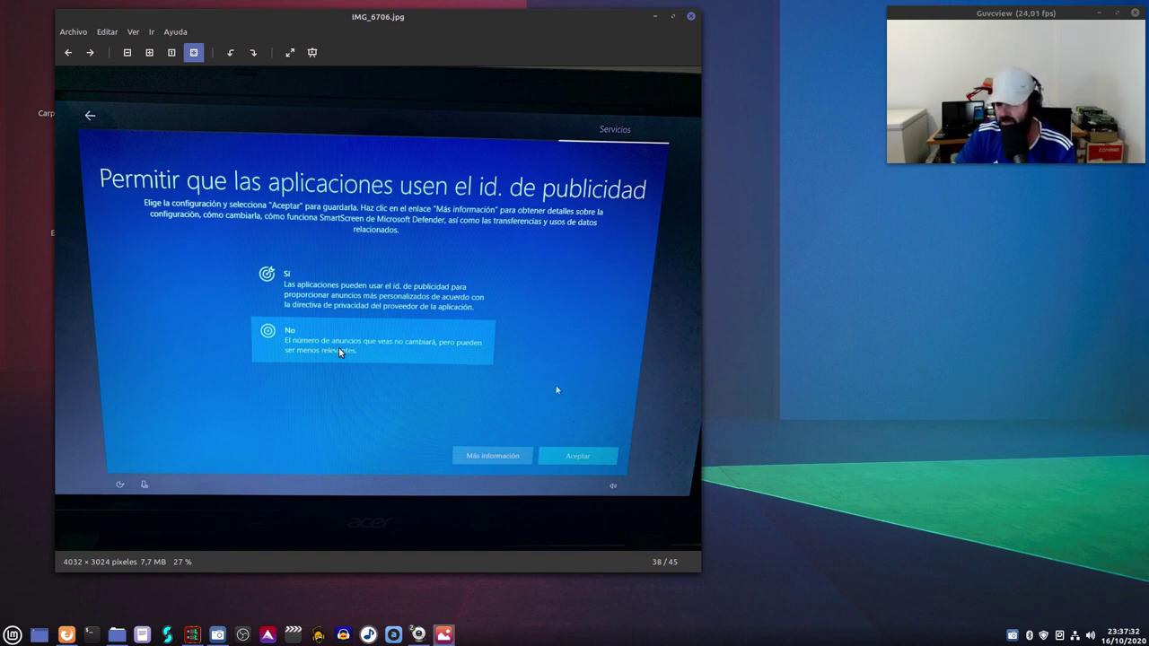
click(95, 56)
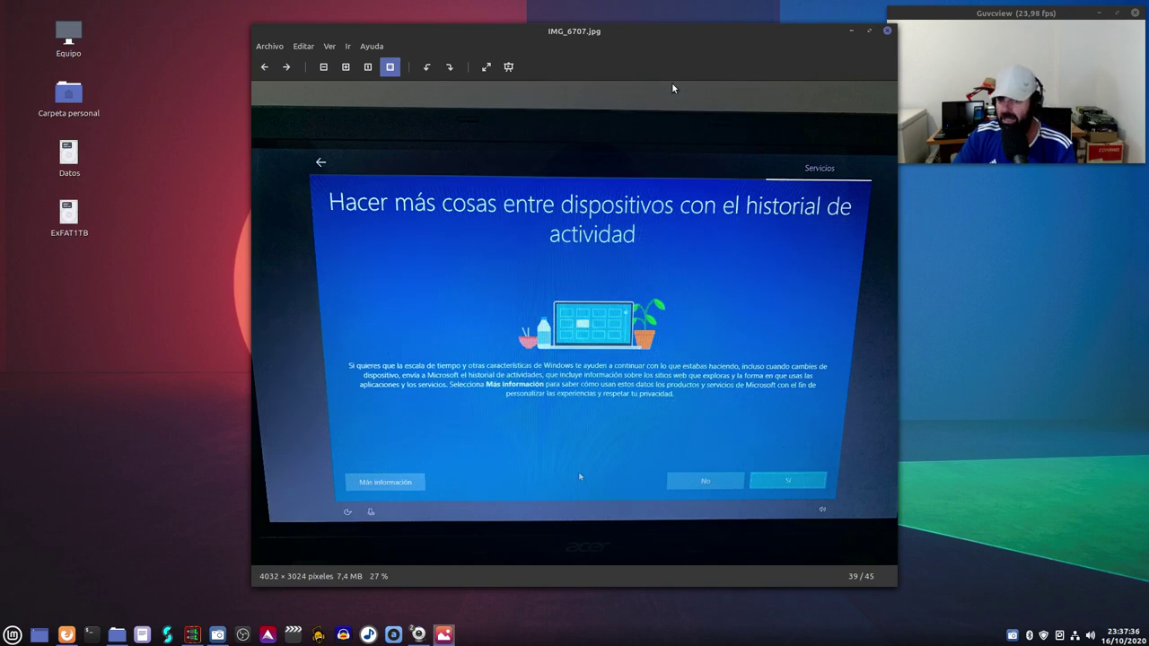
drag(704, 48, 535, 24)
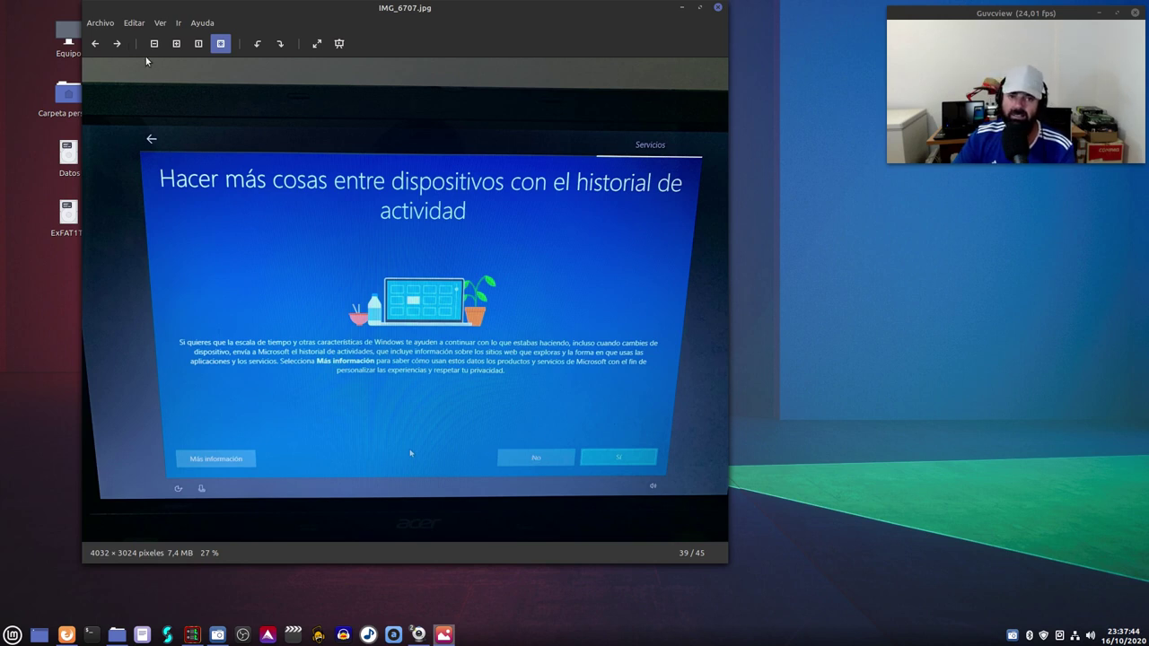
Advance through photos IMG_6708.jpg and IMG_6709.jpg, examining the phone linking screen and the Cortana access choices
click(118, 44)
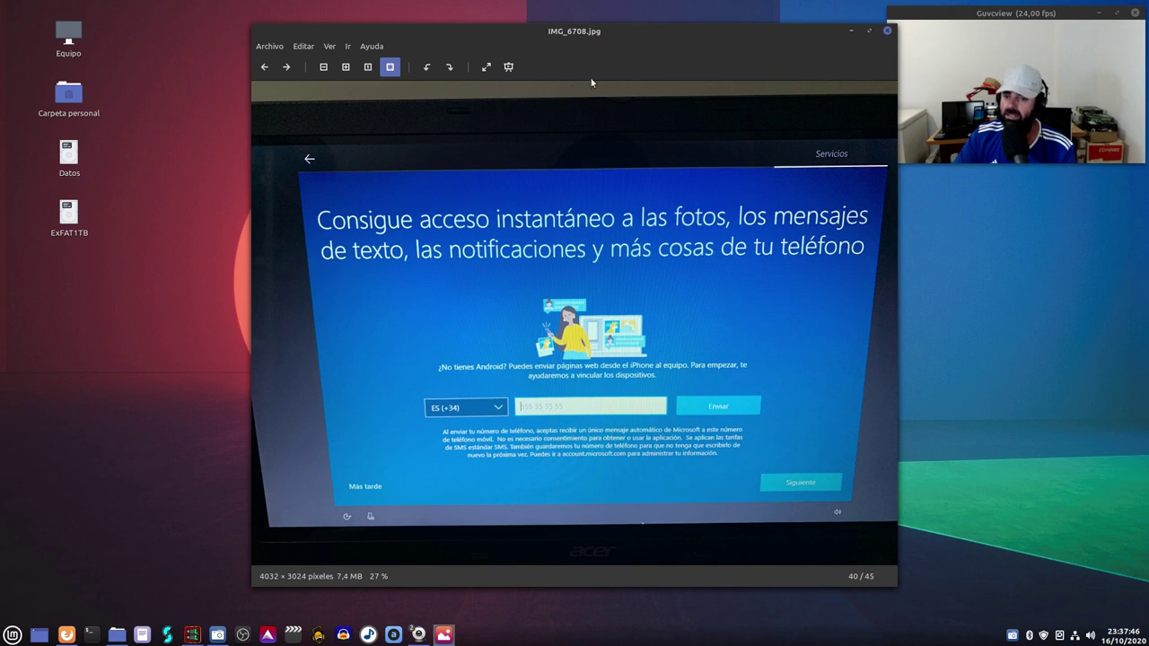
drag(653, 49, 485, 37)
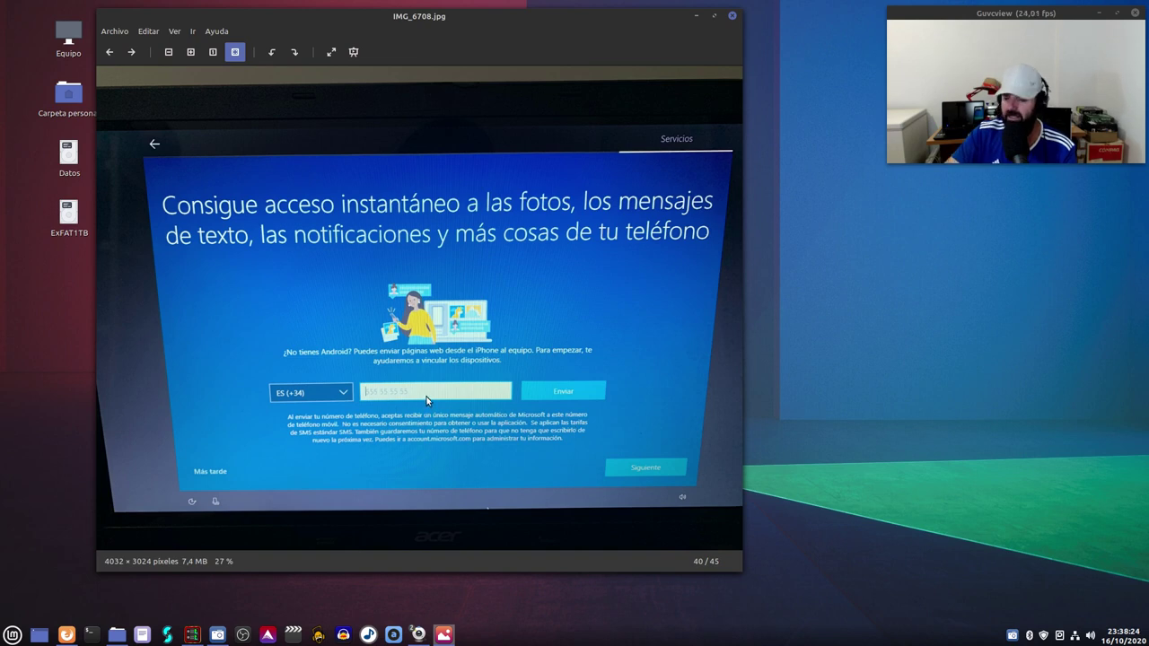
click(132, 52)
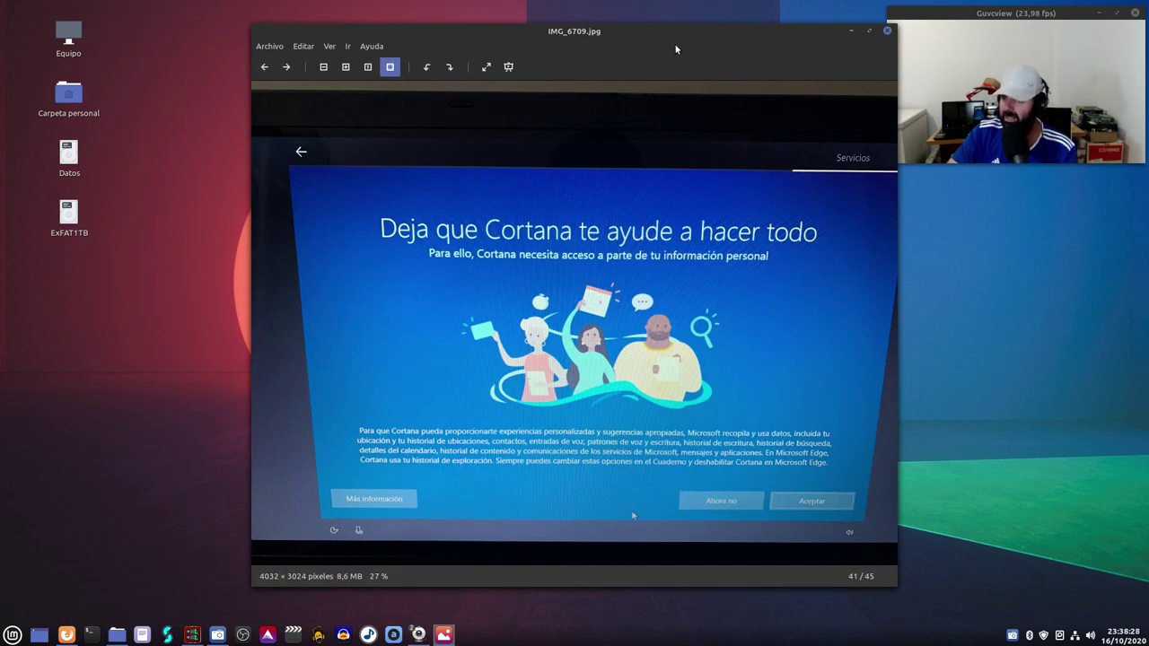
drag(680, 50, 518, 42)
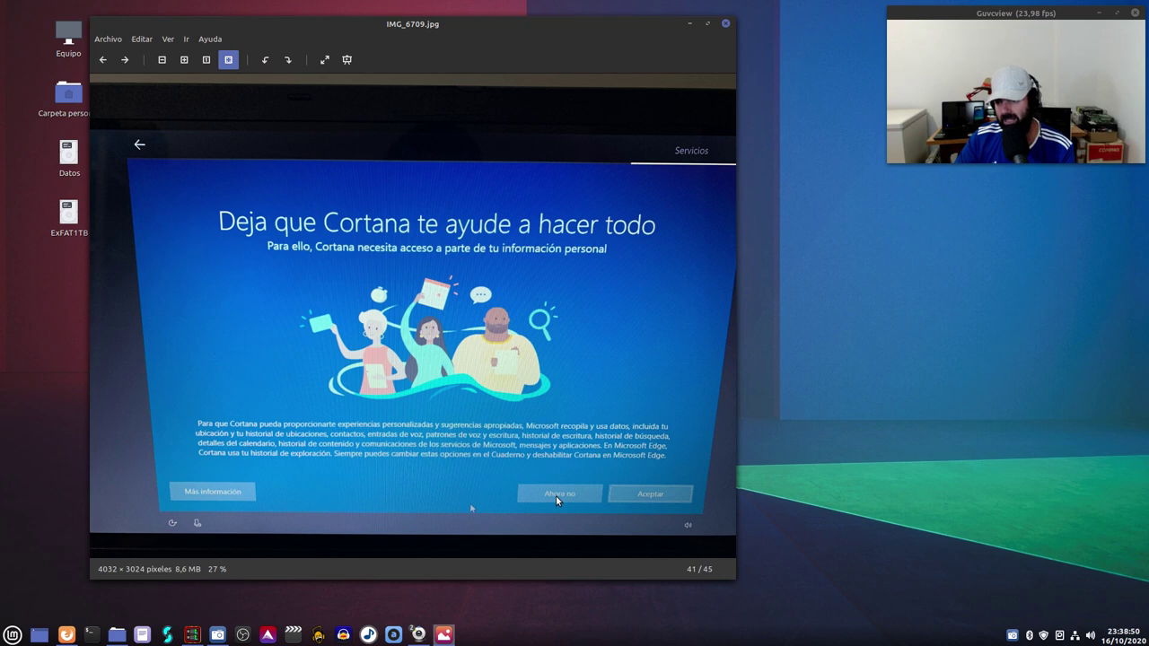
Advance through photos IMG_6710.jpg and IMG_6711.jpg, examining the final setup progress screens
click(124, 59)
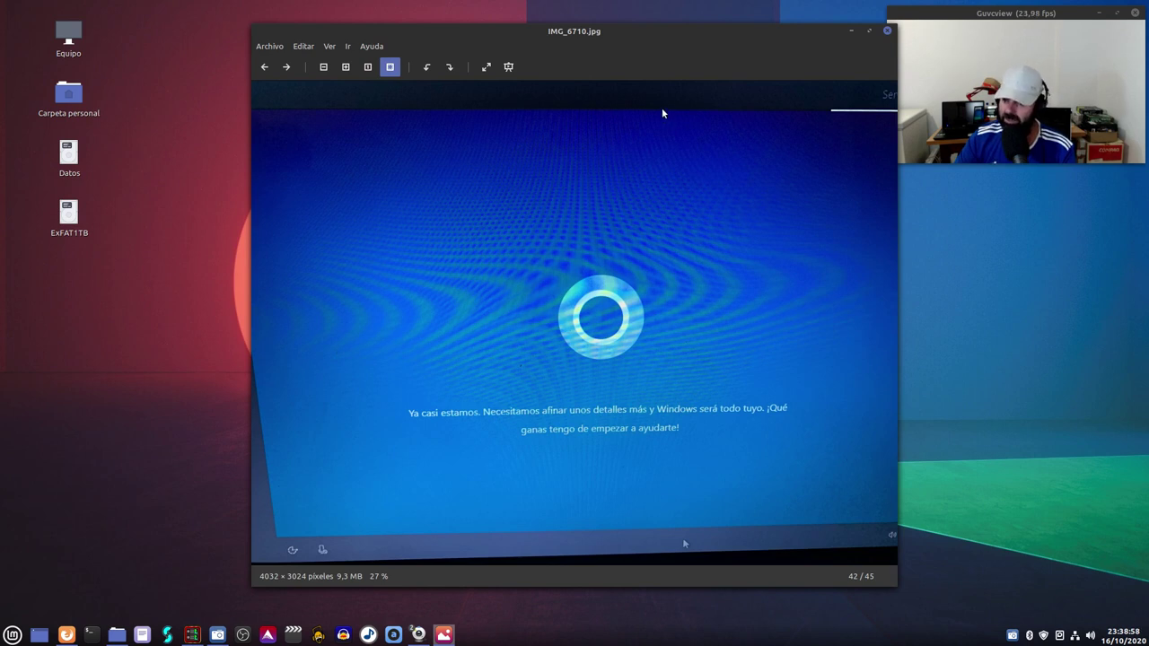
drag(619, 41, 455, 35)
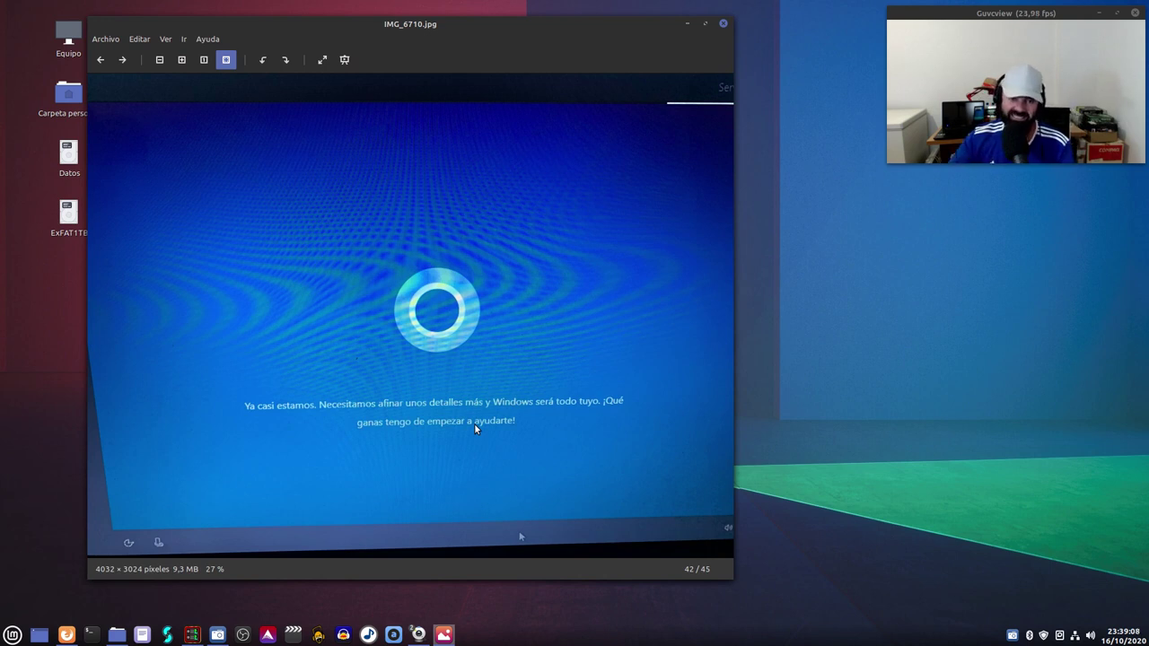
click(122, 60)
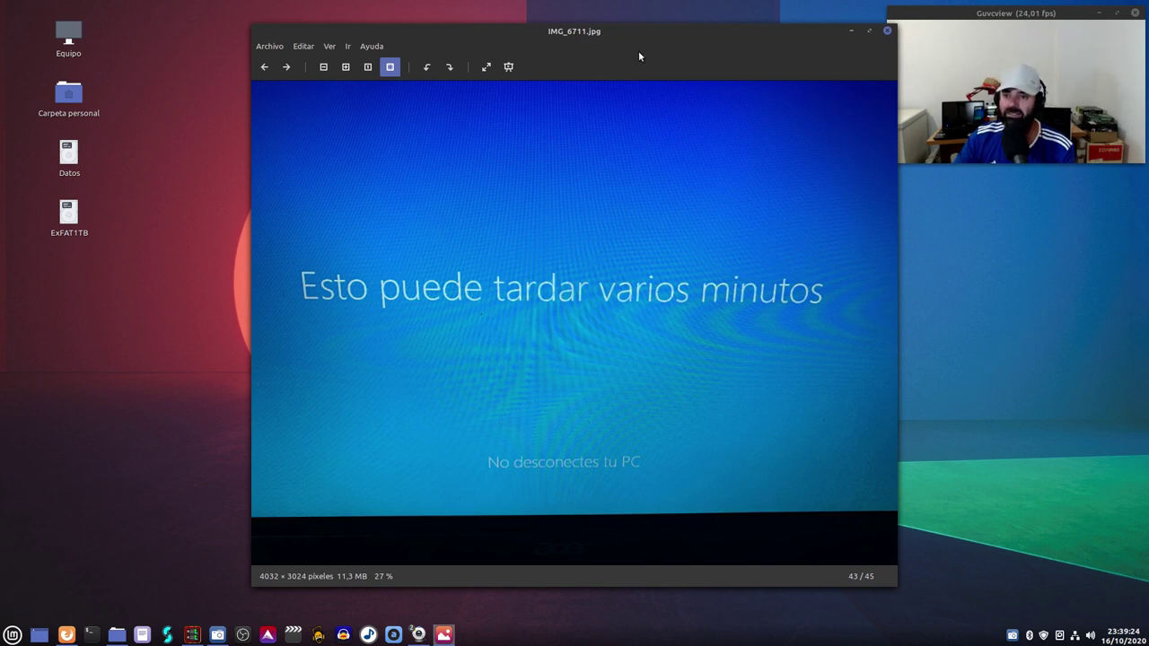
drag(640, 57, 458, 70)
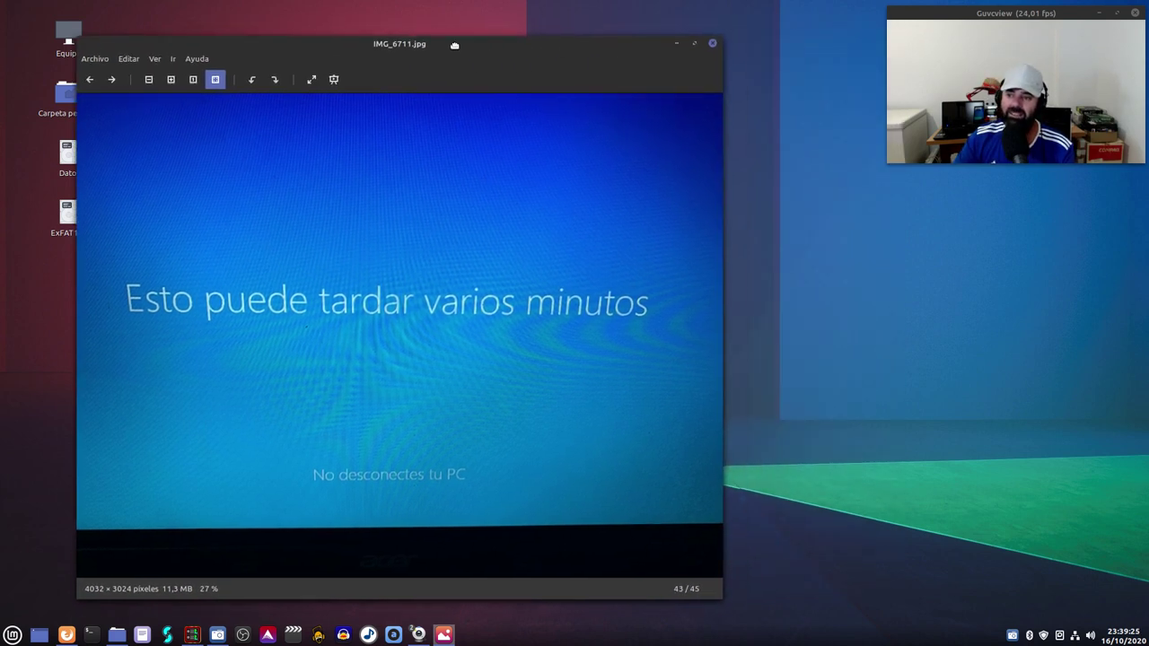
Advance through photos IMG_6712.jpg and IMG_6713.jpg, examining the installed Windows 10 desktop and its Start menu
click(106, 81)
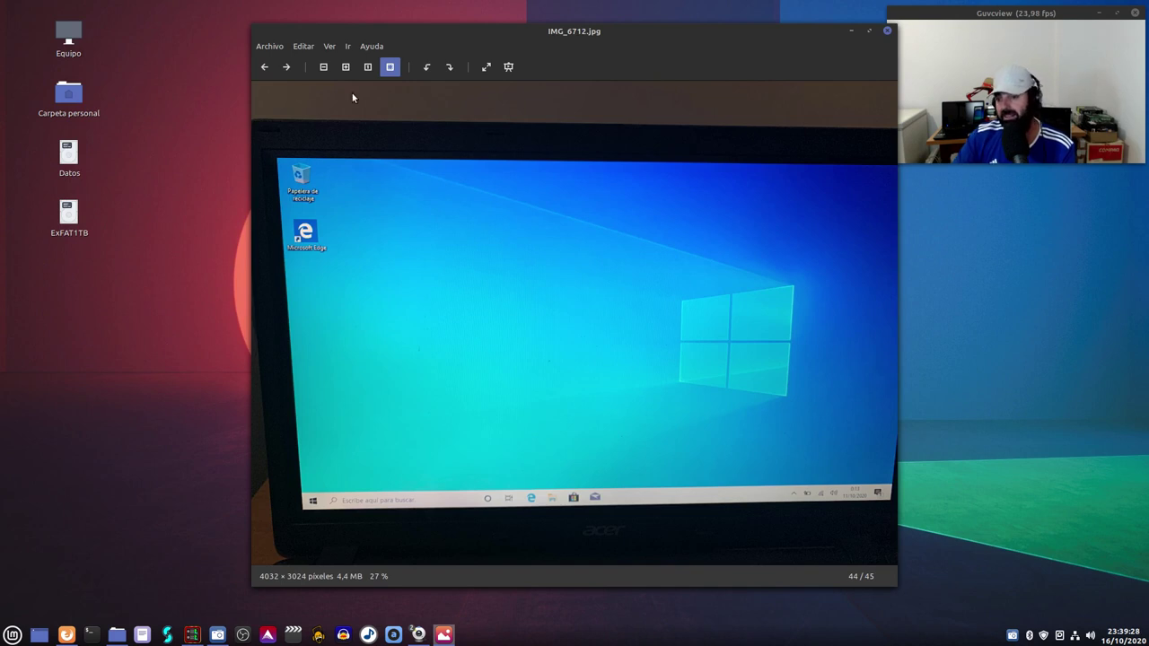
drag(636, 28, 452, 36)
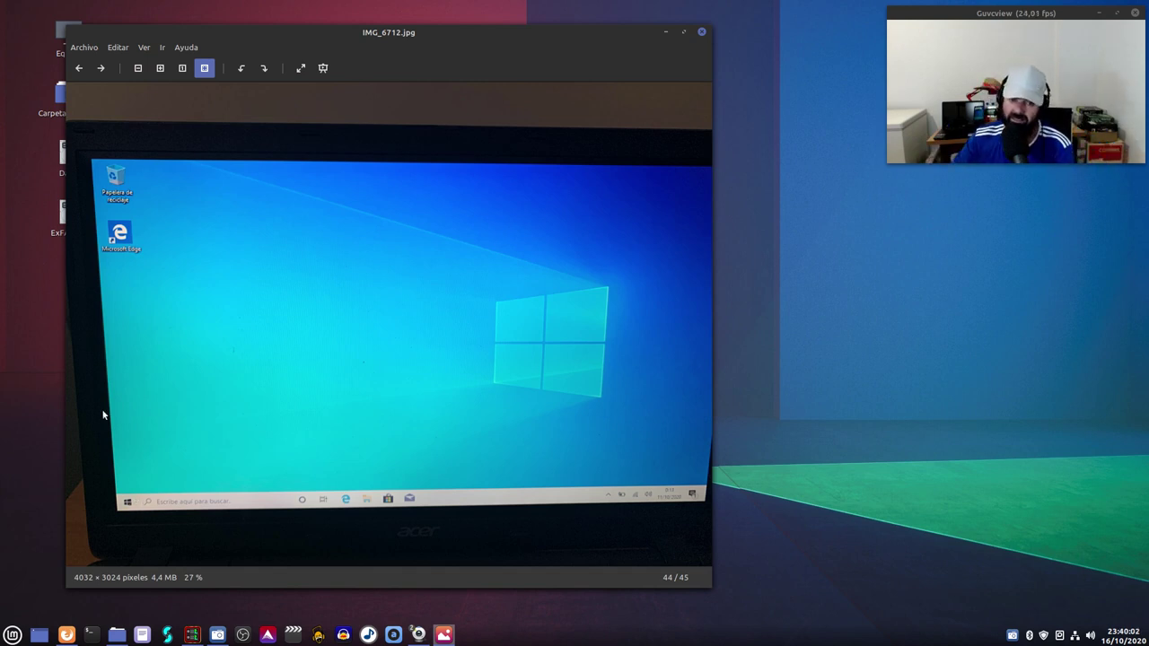
click(99, 71)
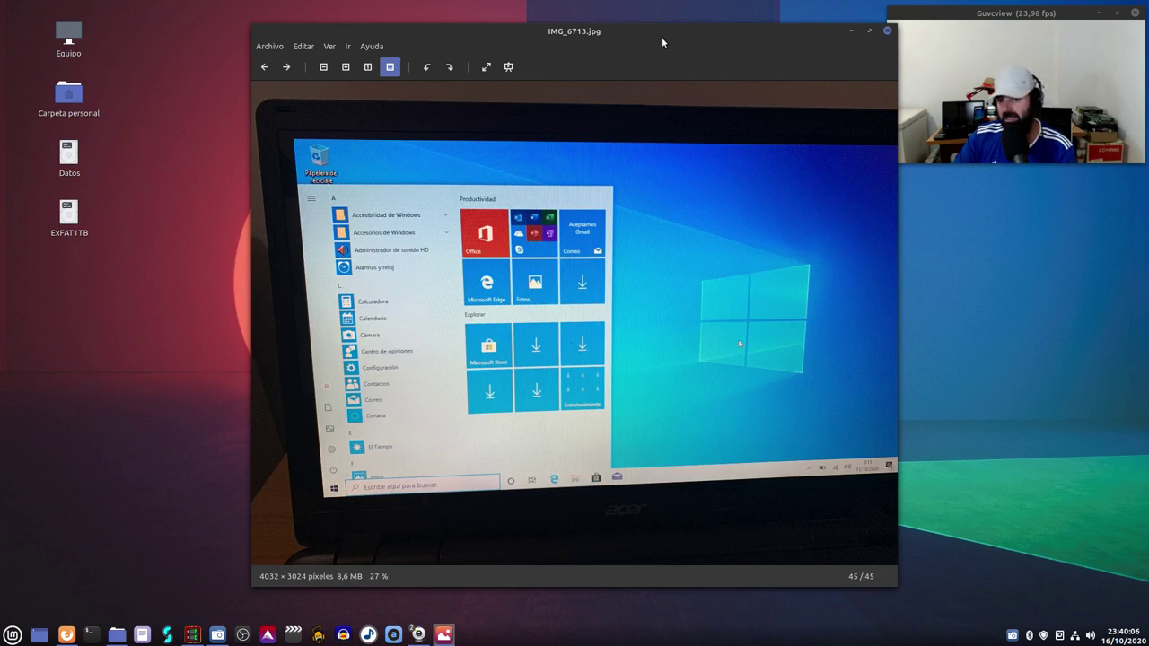
drag(646, 34, 482, 34)
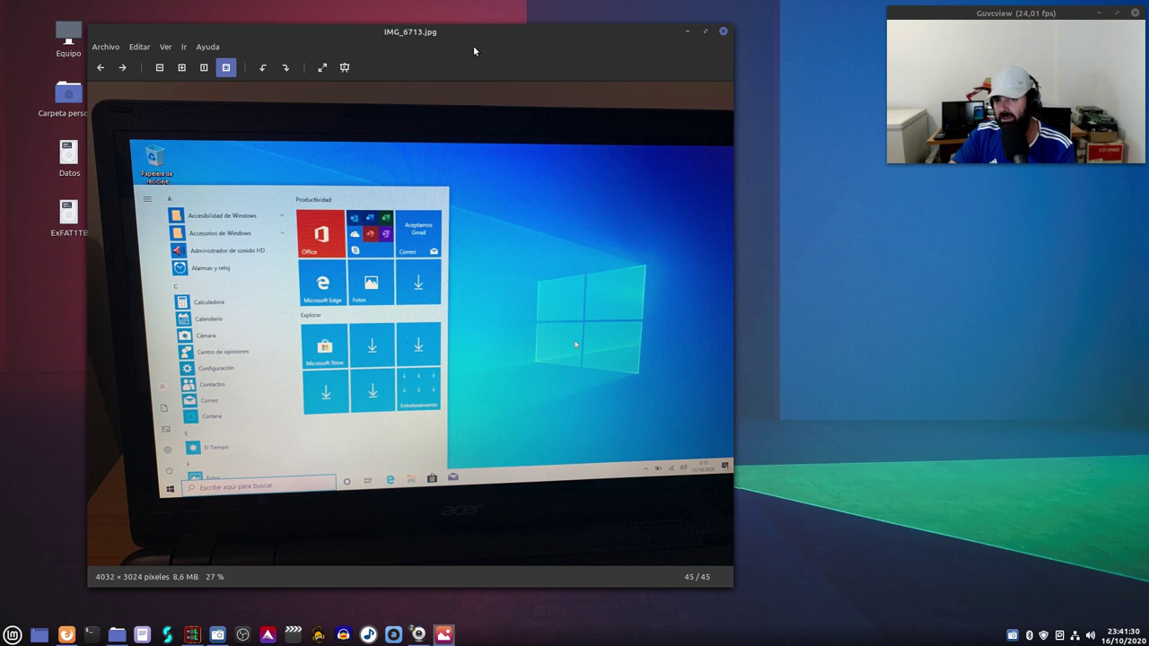
drag(474, 51, 425, 35)
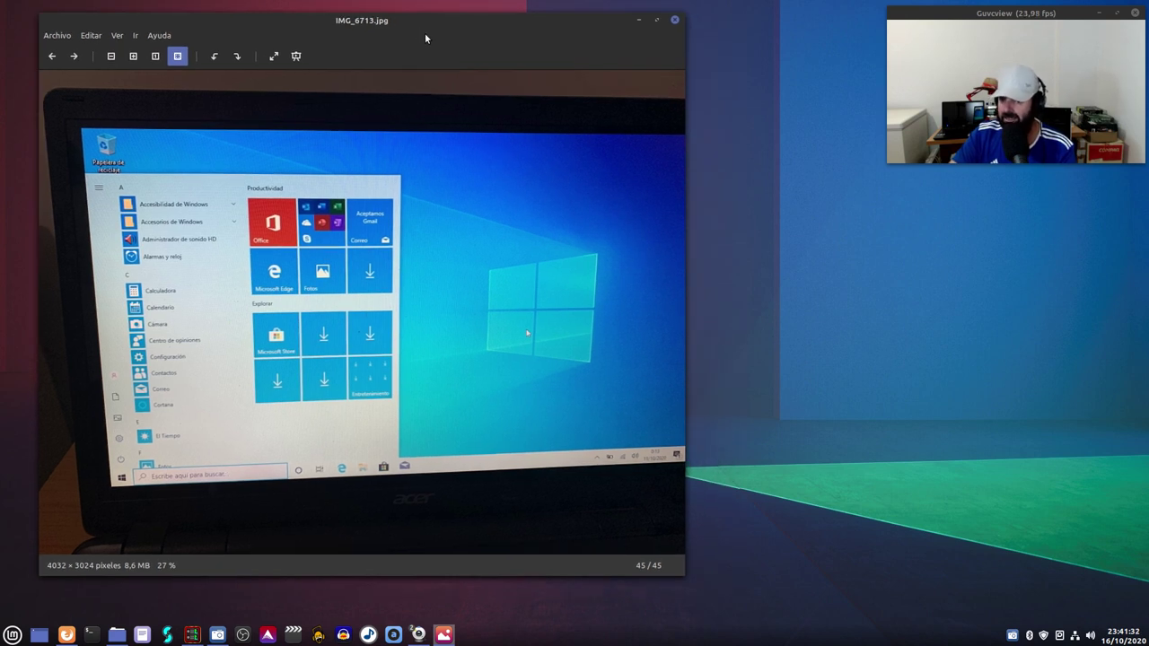
drag(425, 32, 434, 48)
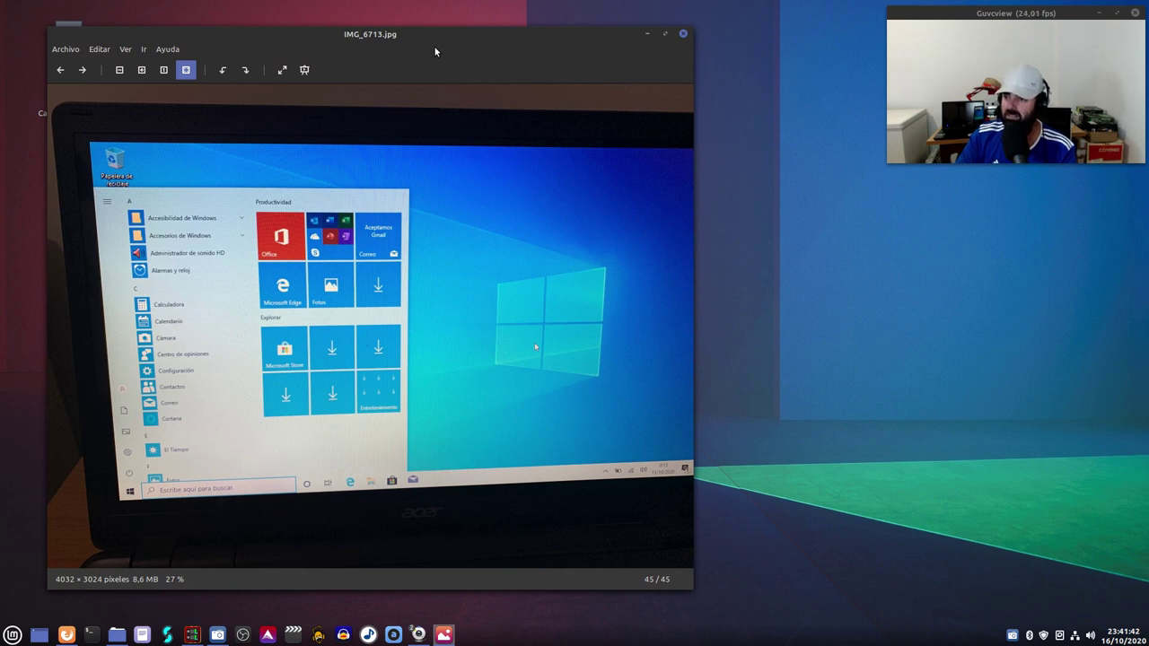
Capture the whole screen with the Start menu photo and save it as a PNG in the Imágenes folder
key(Print)
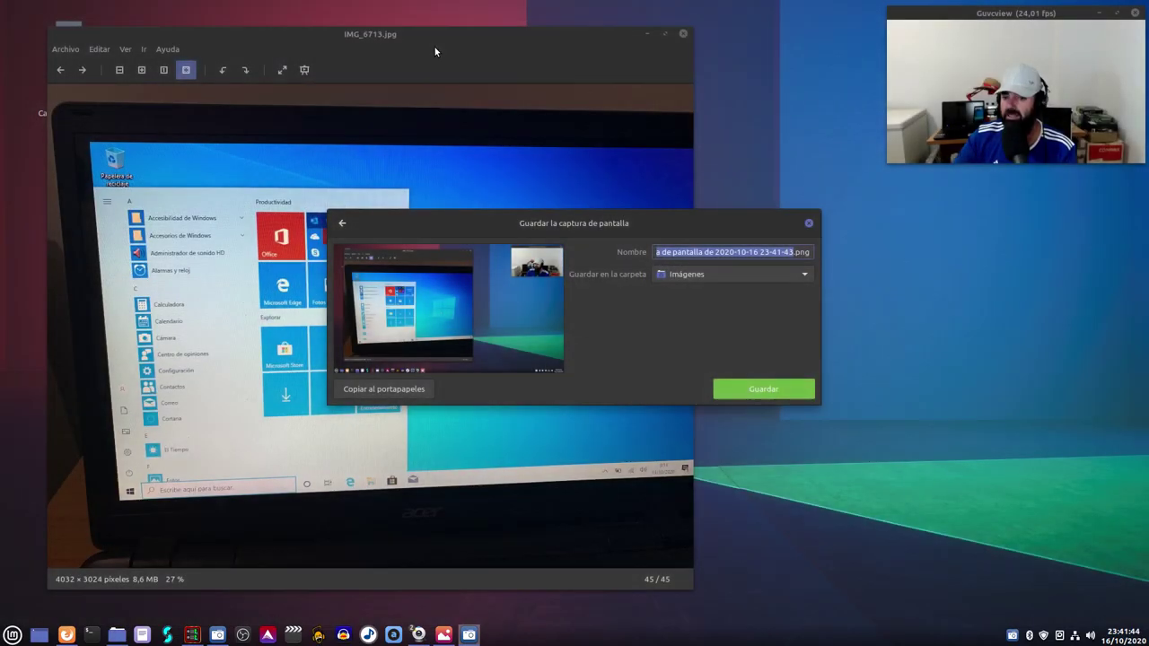
click(768, 392)
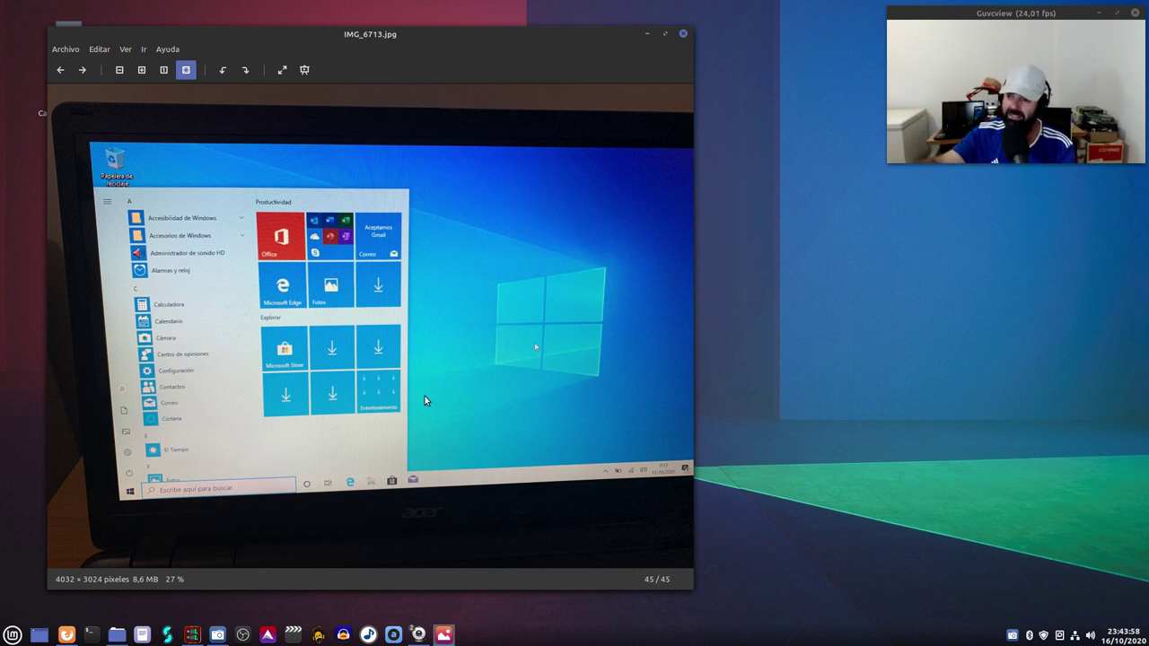
Switch to SimpleScreenRecorder and move its window over the photo to reach the recording controls
click(221, 637)
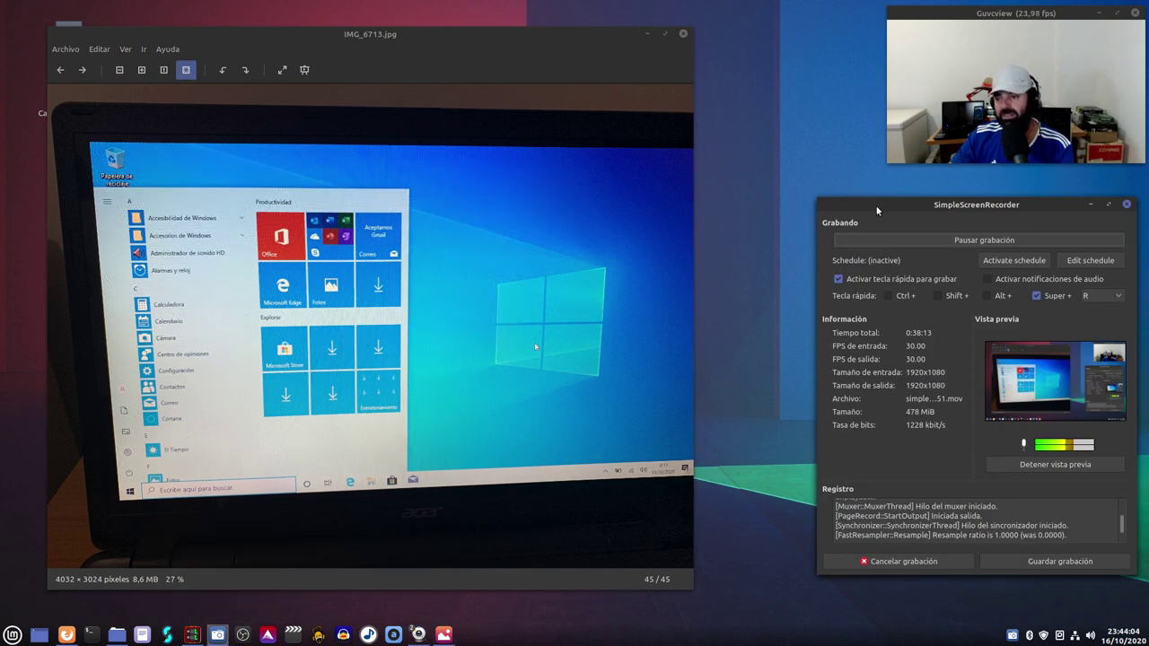
drag(884, 205, 483, 205)
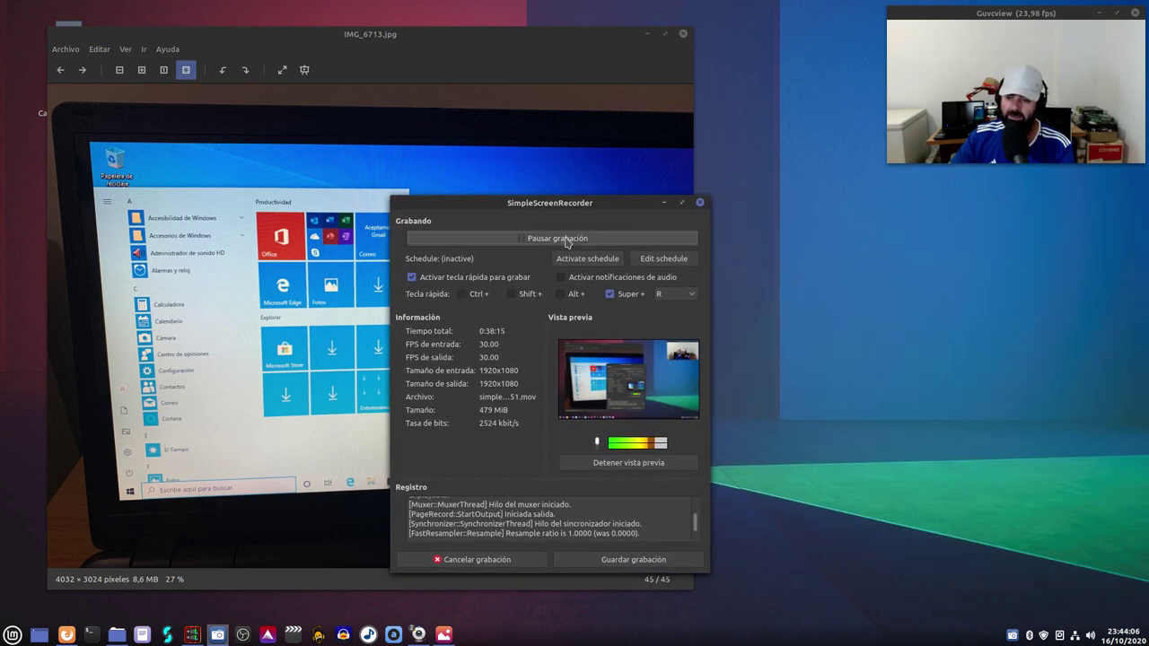